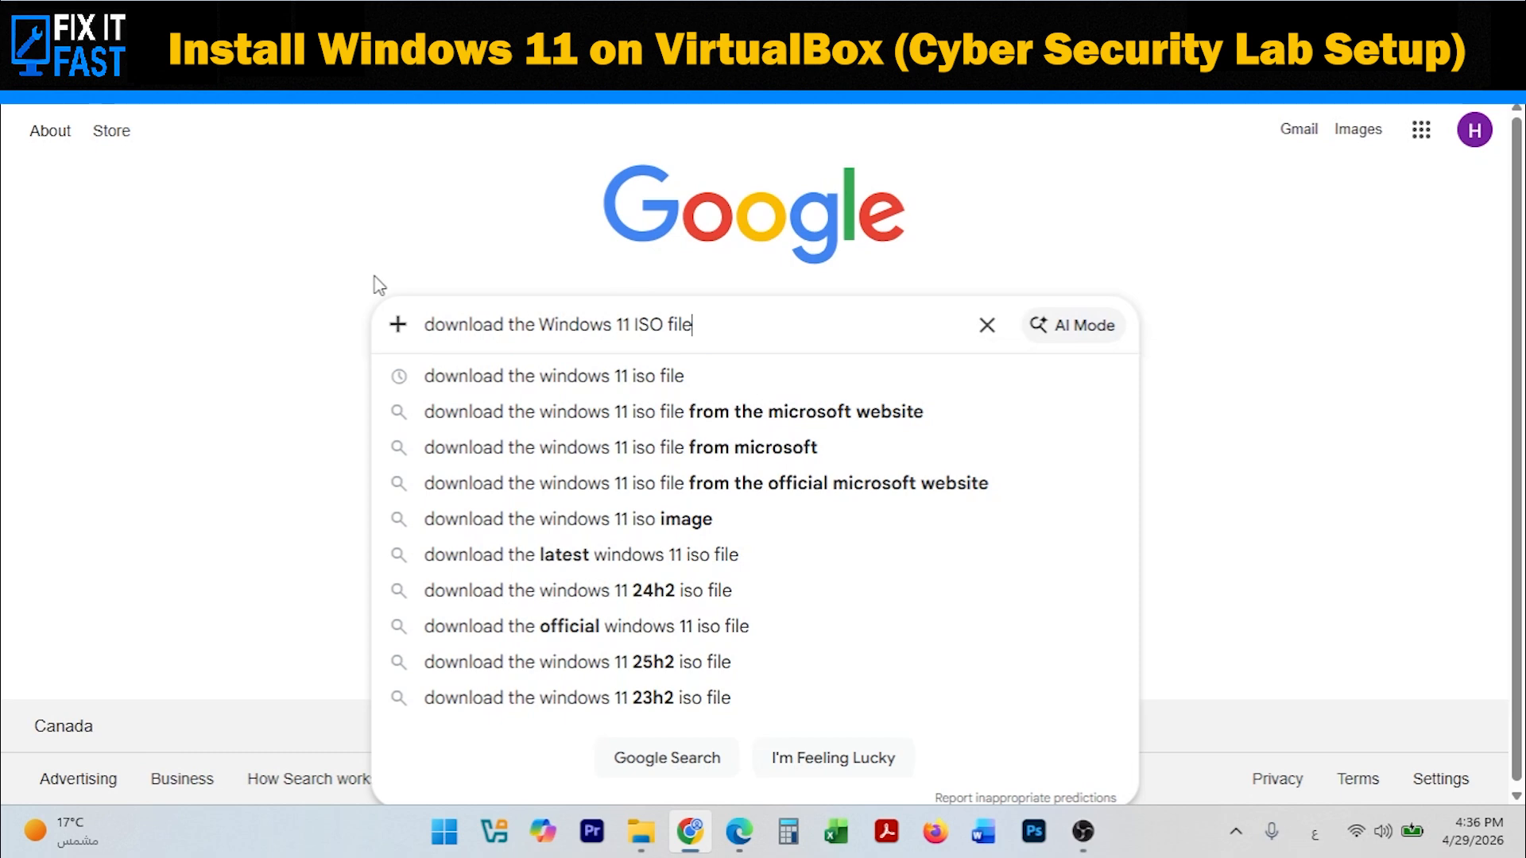
Search Google for 'download the windows 11 iso file' and open Microsoft's Download Windows 11 result.
left_click(522, 383)
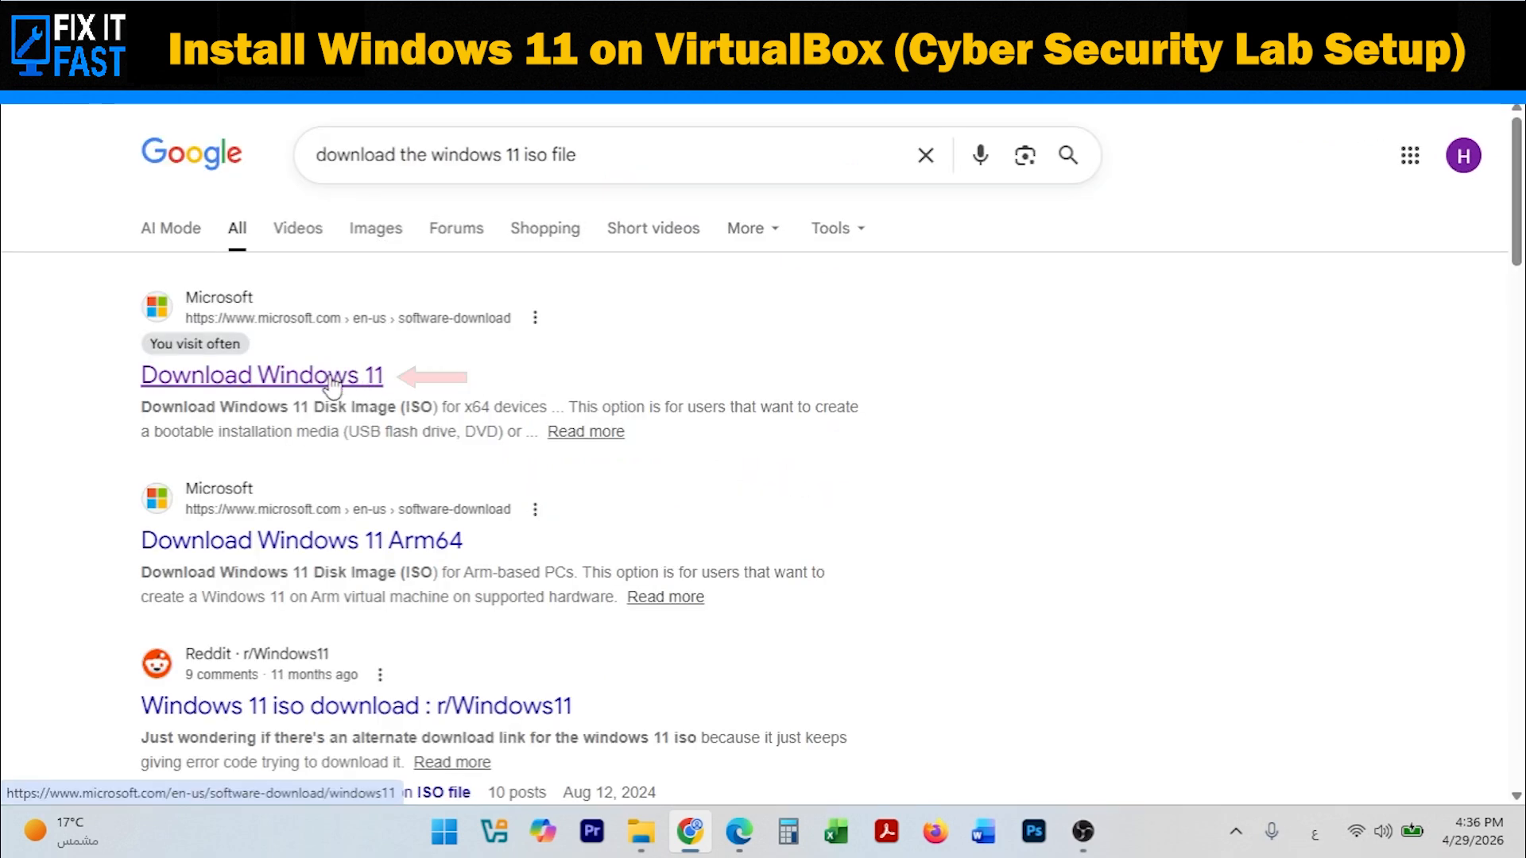
left_click(332, 382)
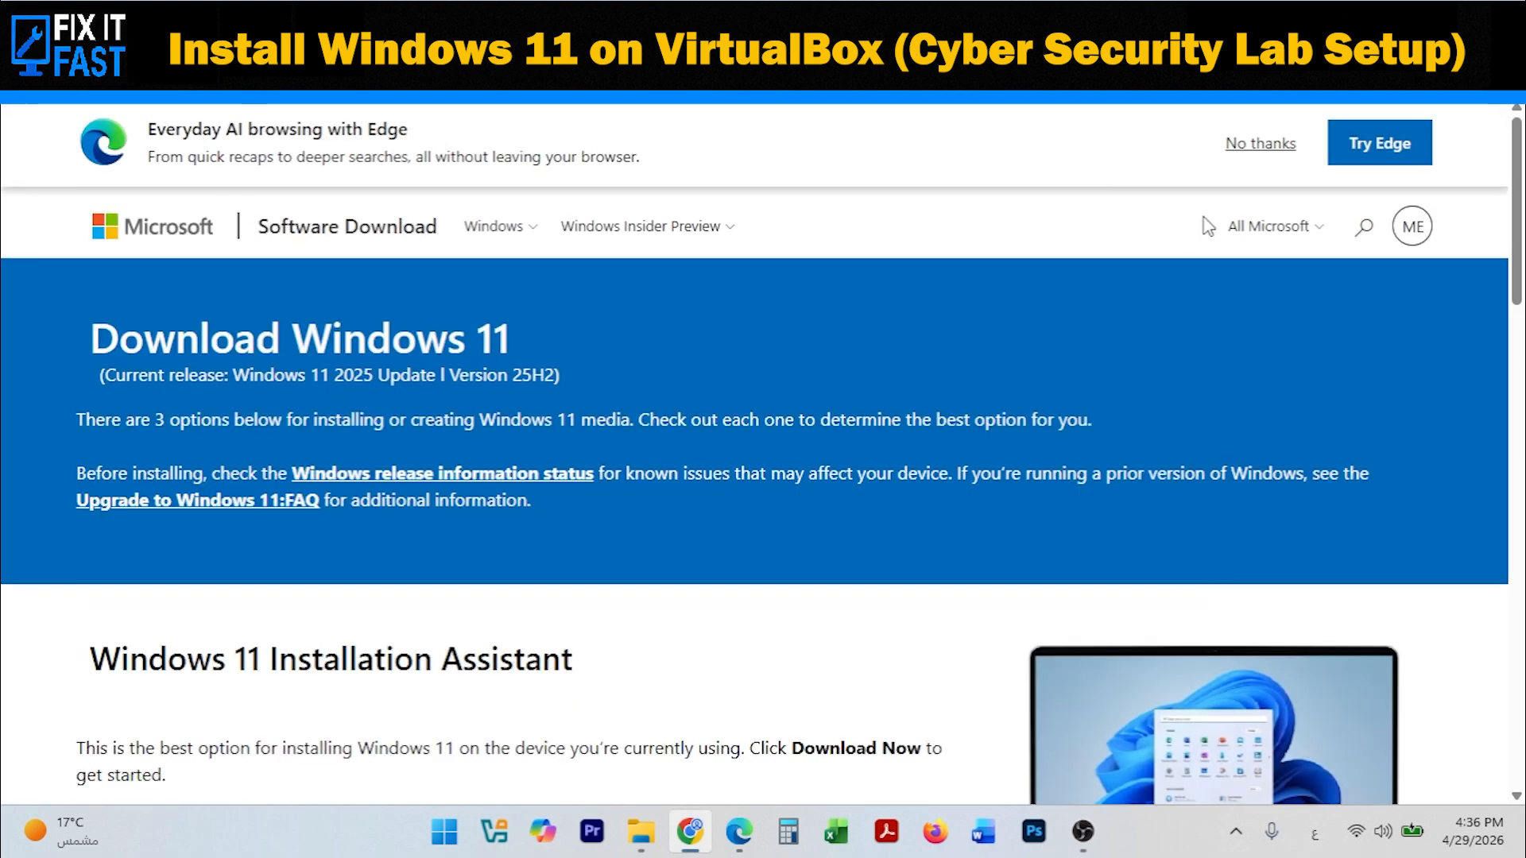
Select the Windows 11 multi-edition ISO for x64 devices and confirm it.
left_click(1260, 143)
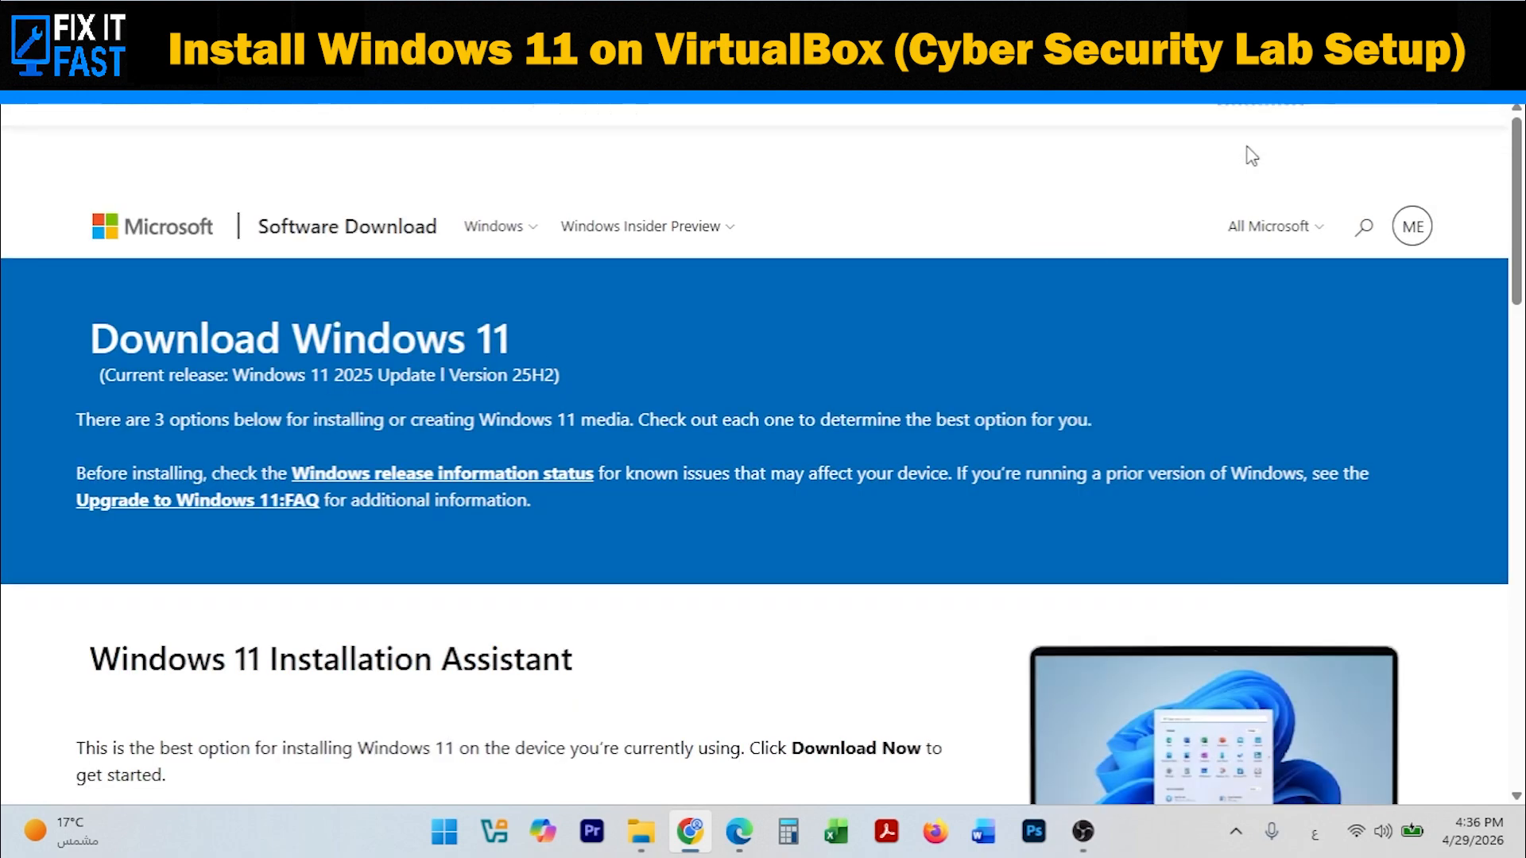
scroll(811, 374, "down", 3)
scroll(810, 375, "down", 10)
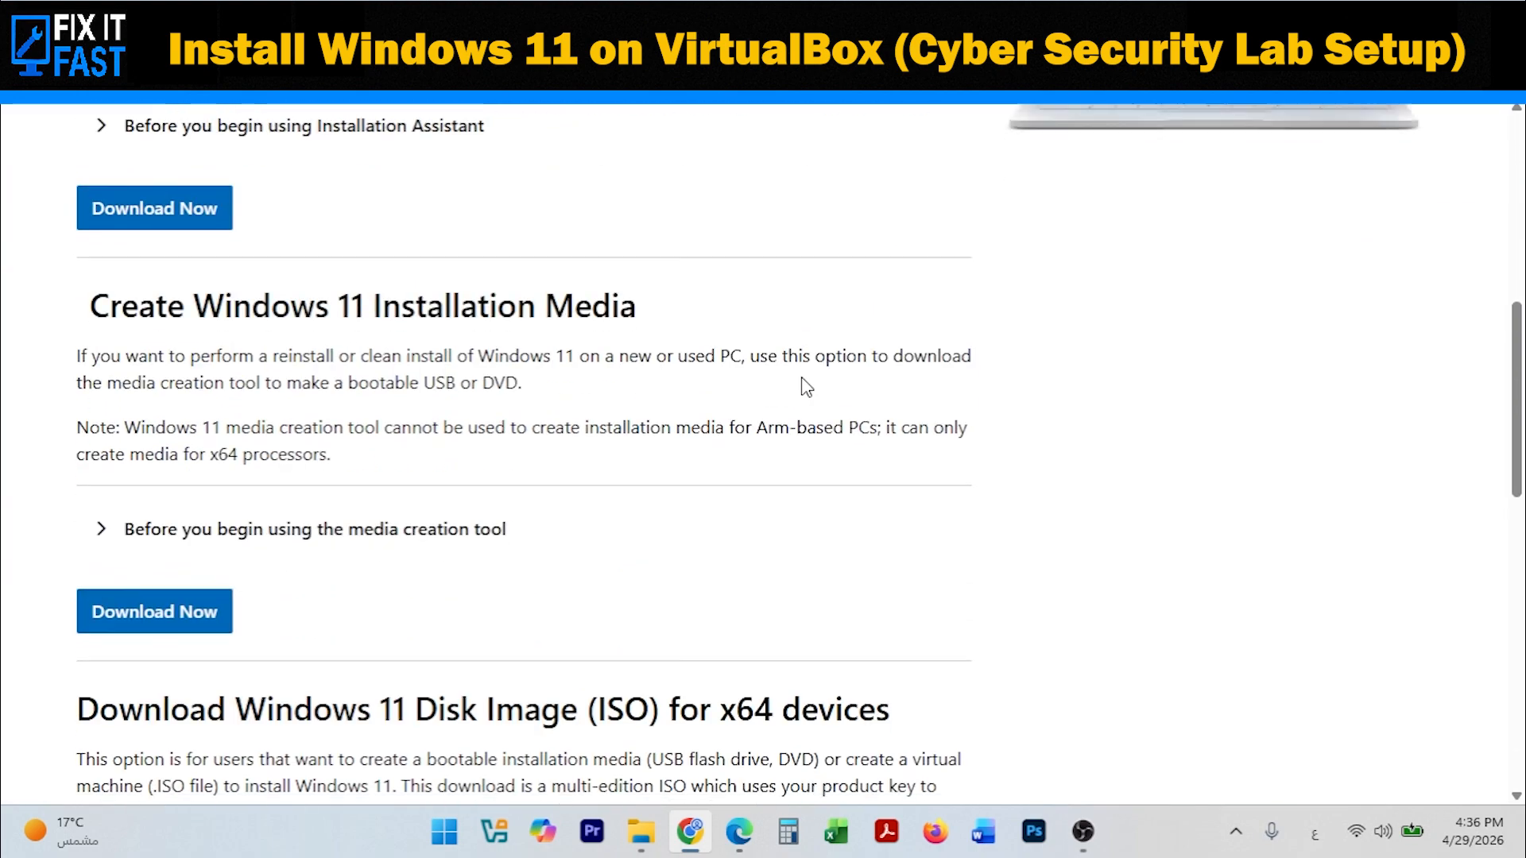
scroll(800, 387, "down", 2)
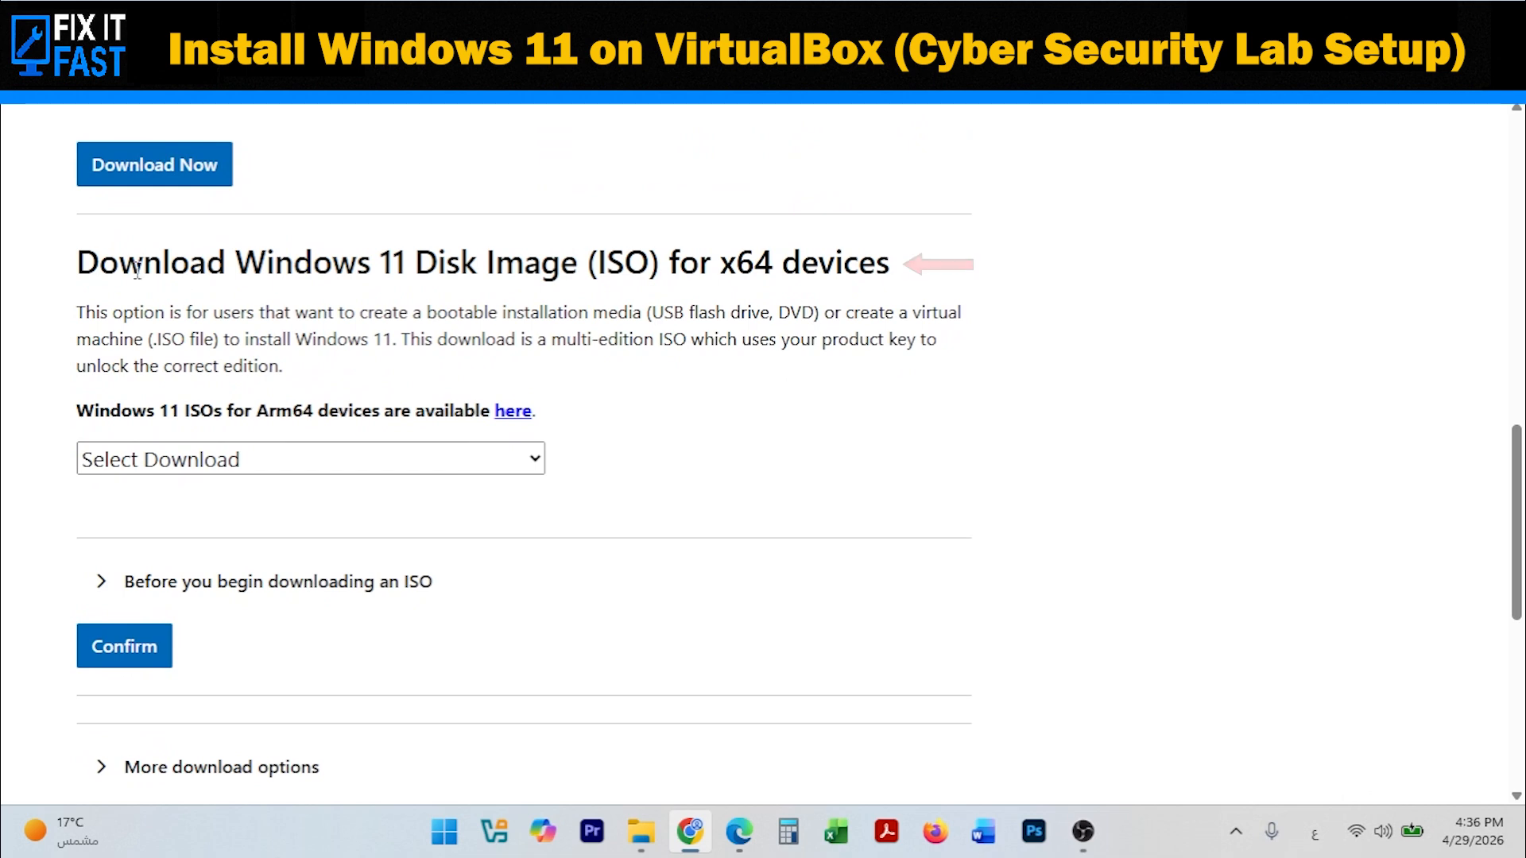
left_click_drag(77, 262, 919, 274)
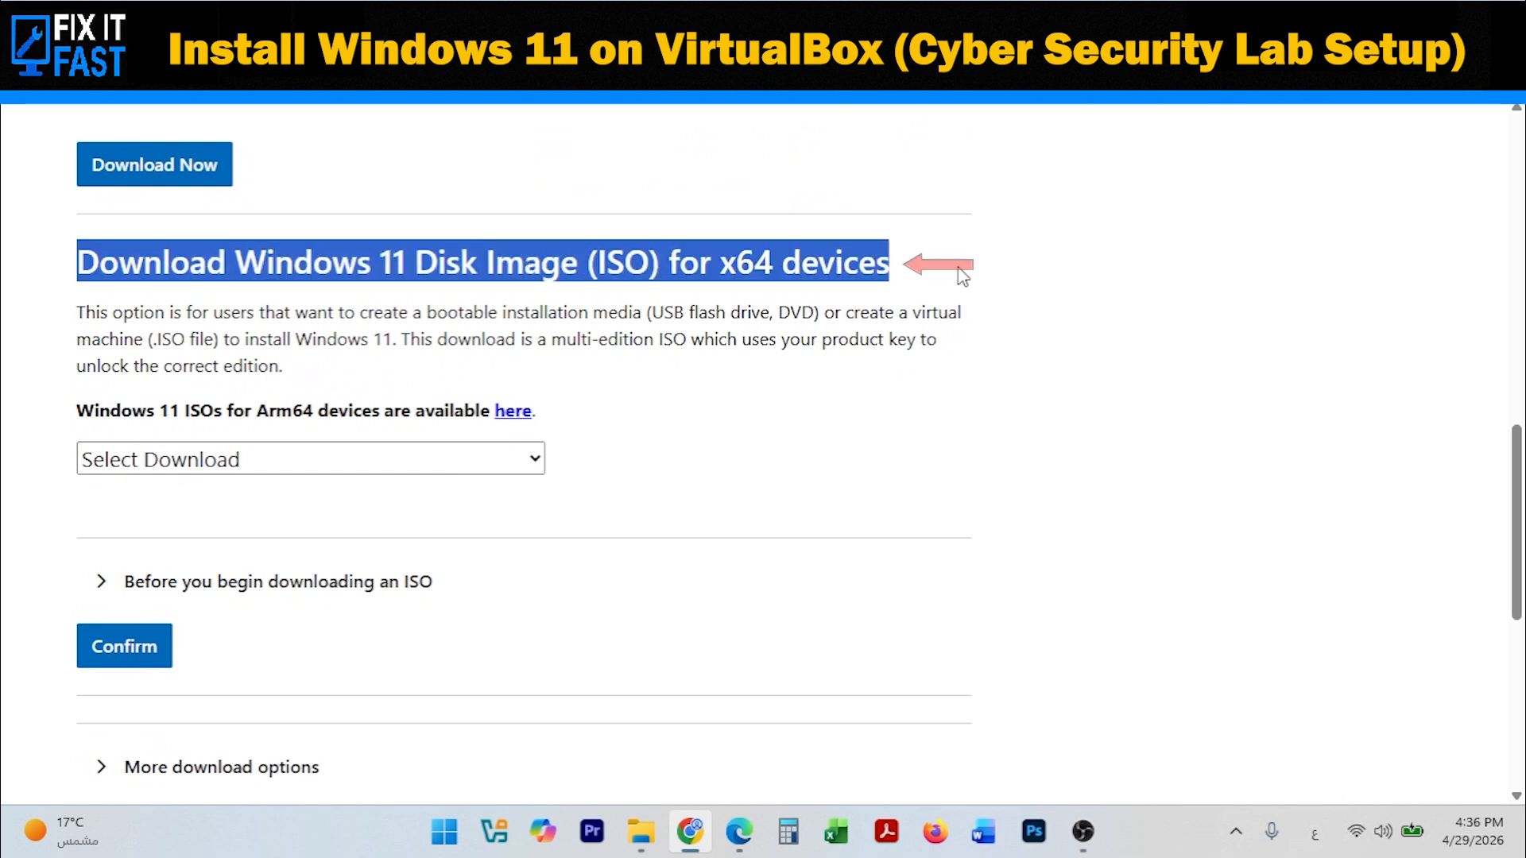
left_click(993, 272)
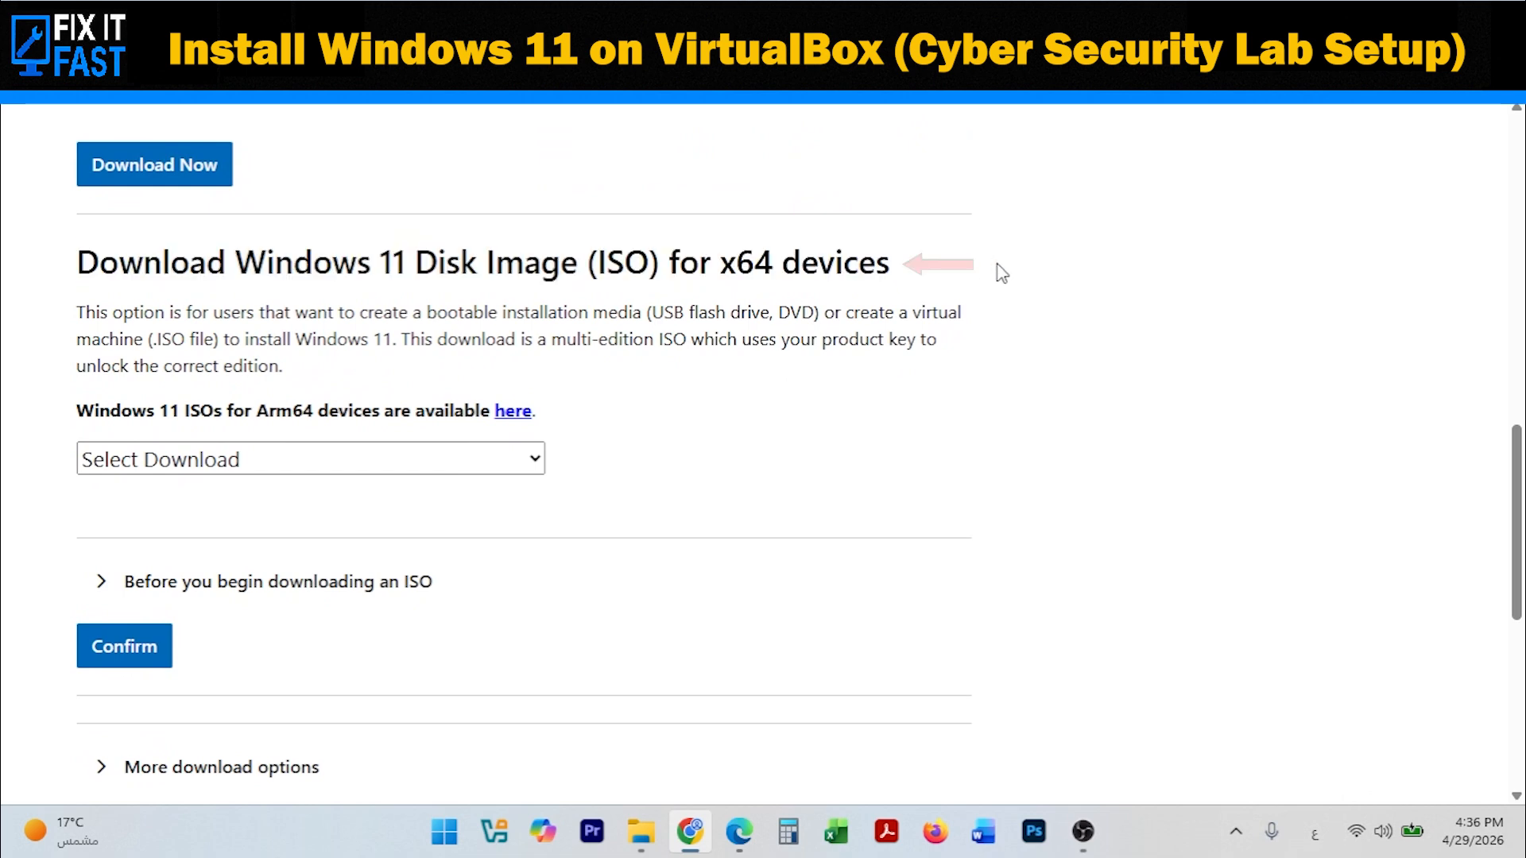
left_click(301, 461)
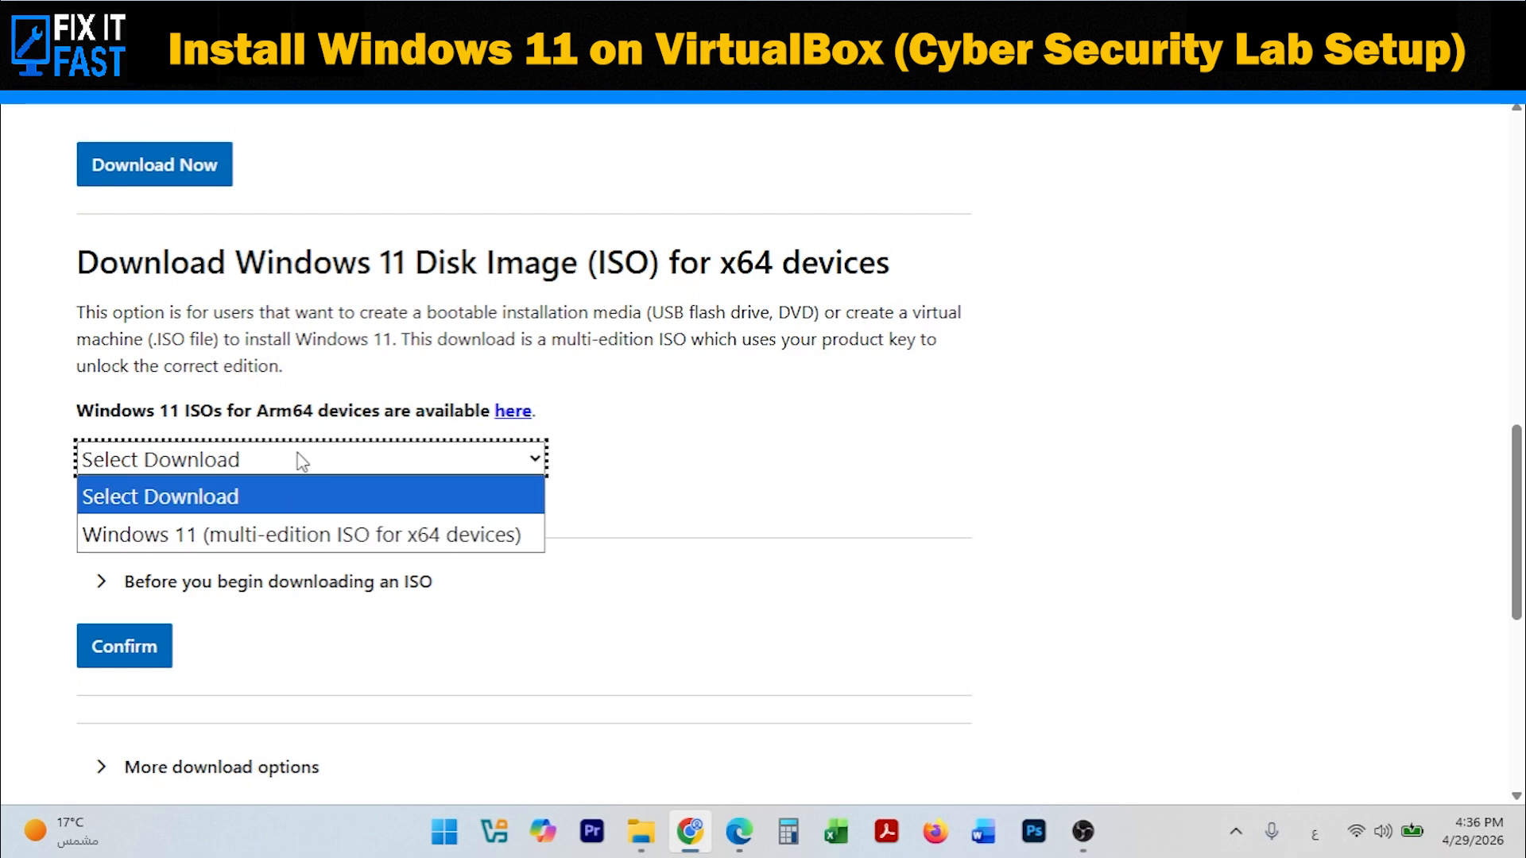
left_click(306, 531)
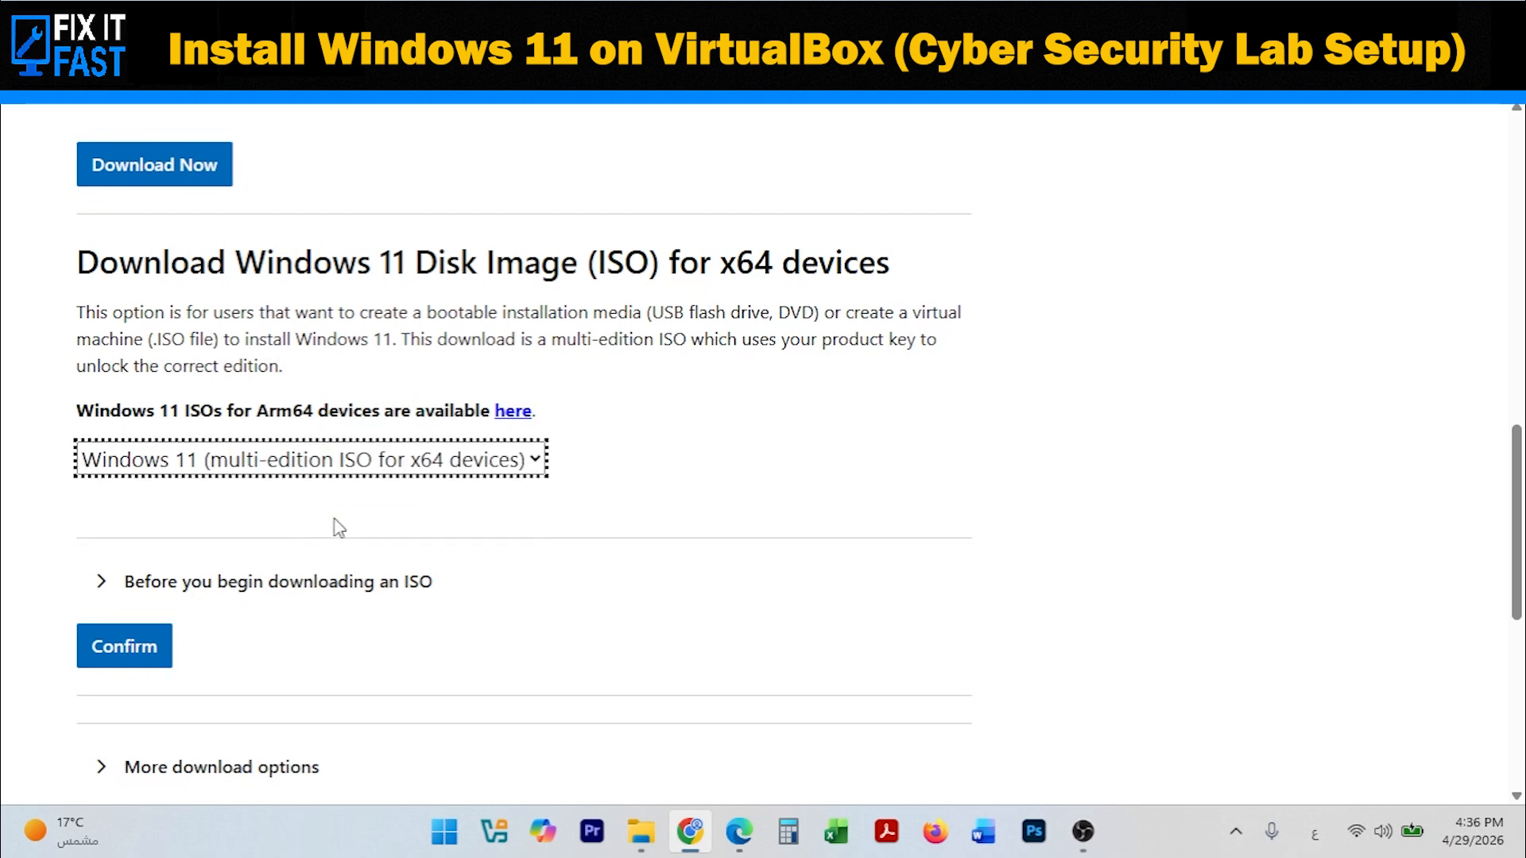
scroll(342, 527, "down", 3)
left_click(143, 430)
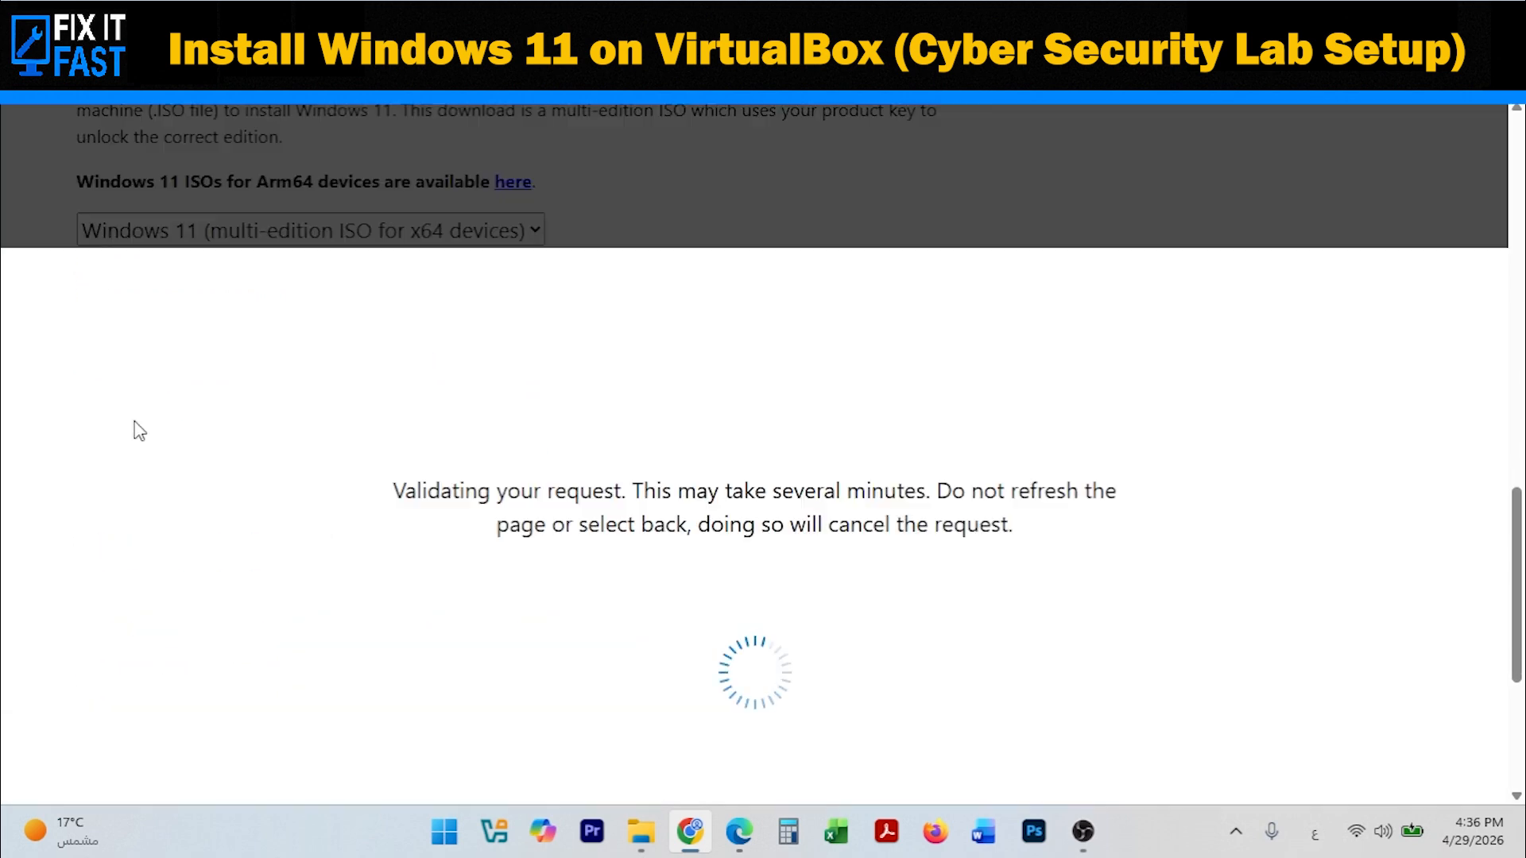
Choose English (United States) as the product language and confirm.
left_click_drag(411, 493, 1073, 545)
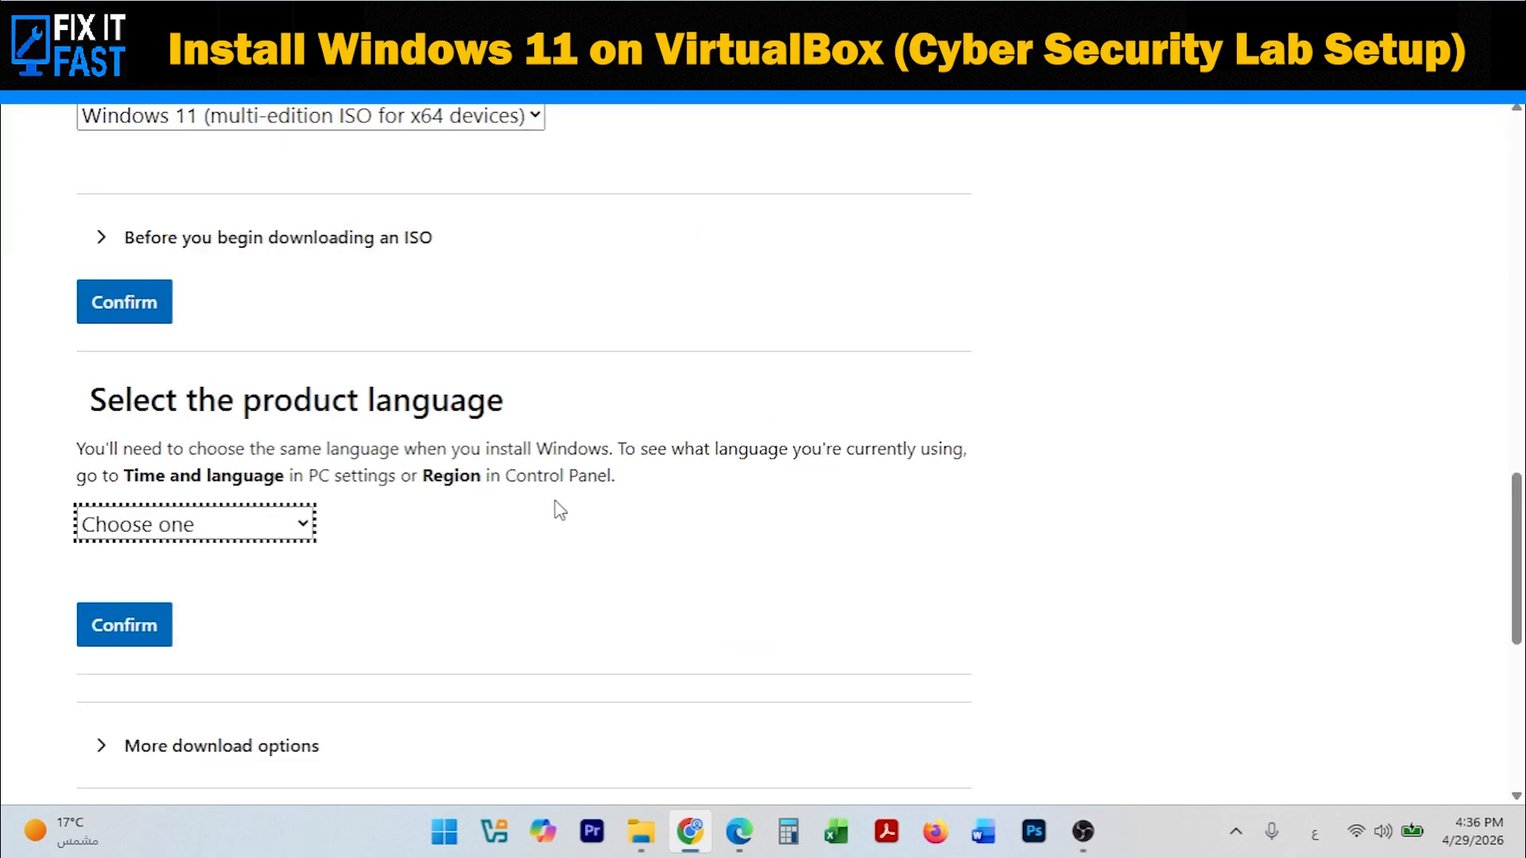
left_click(307, 526)
scroll(220, 234, "down", 3)
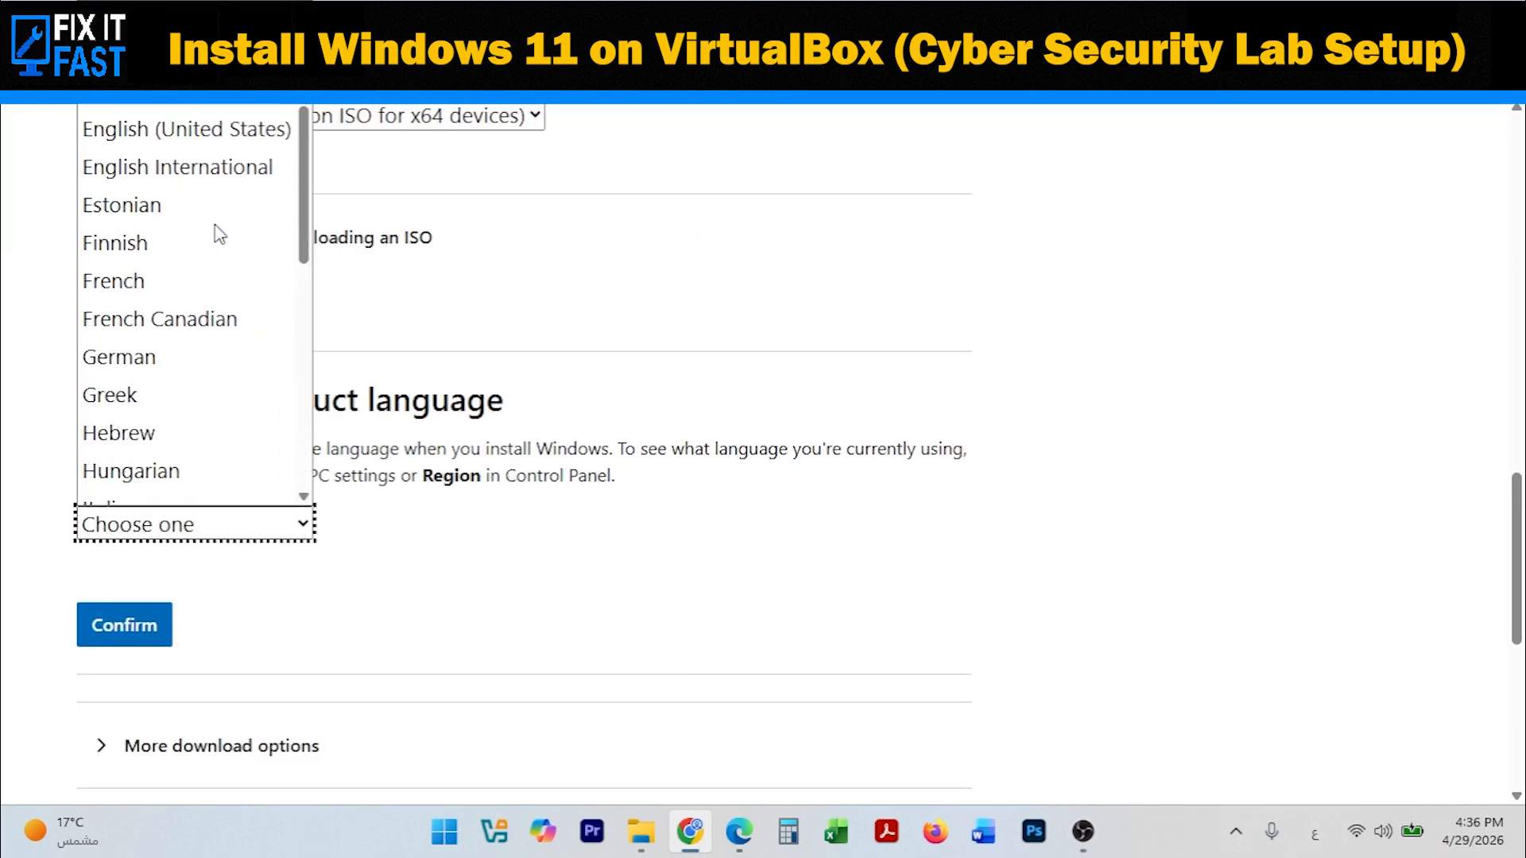
scroll(216, 233, "down", 3)
scroll(211, 239, "up", 7)
left_click(205, 400)
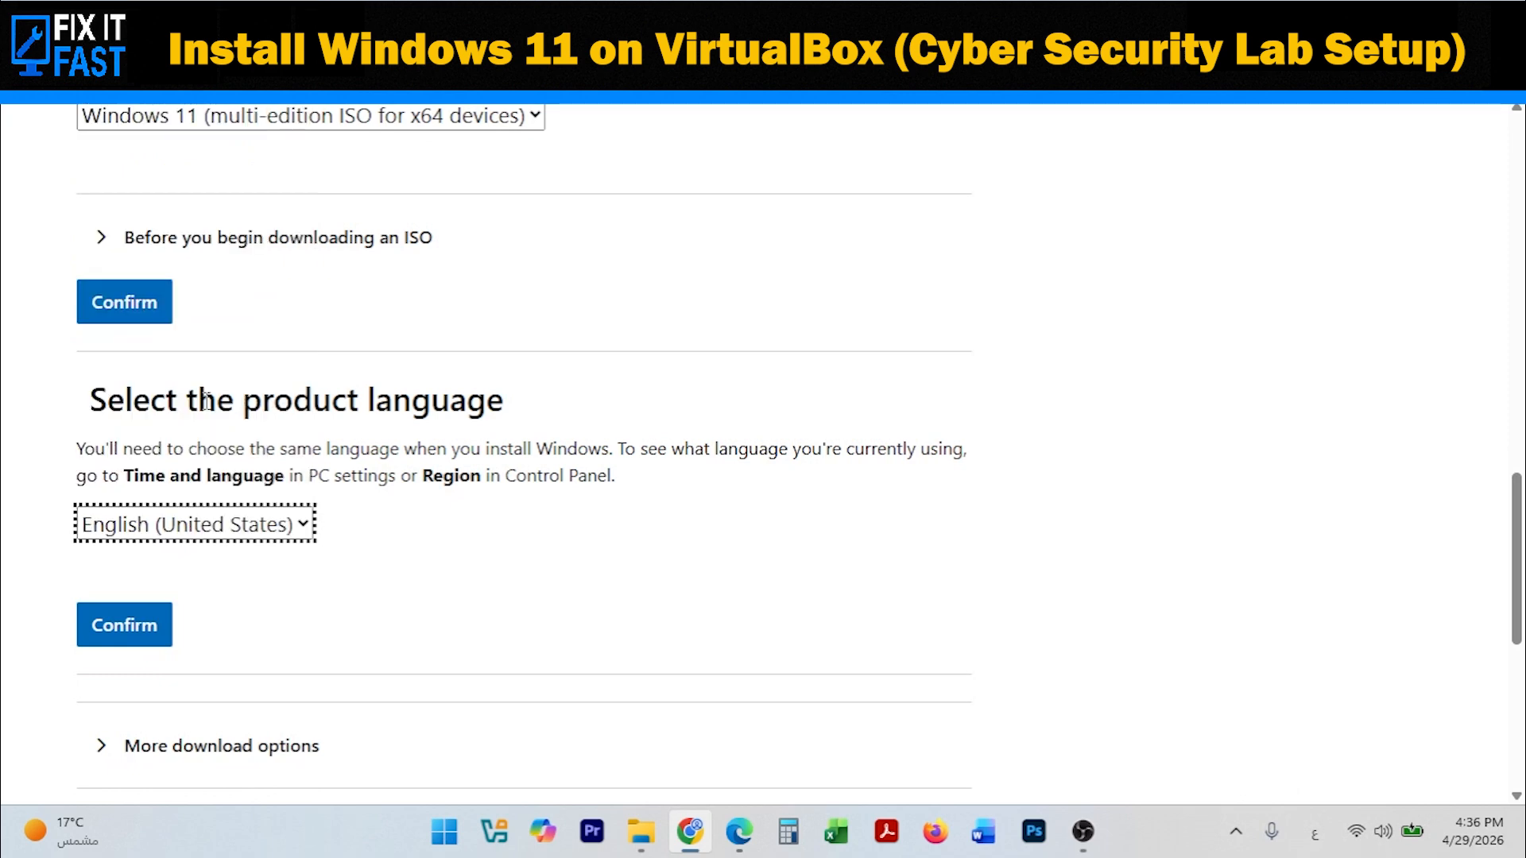
left_click(430, 545)
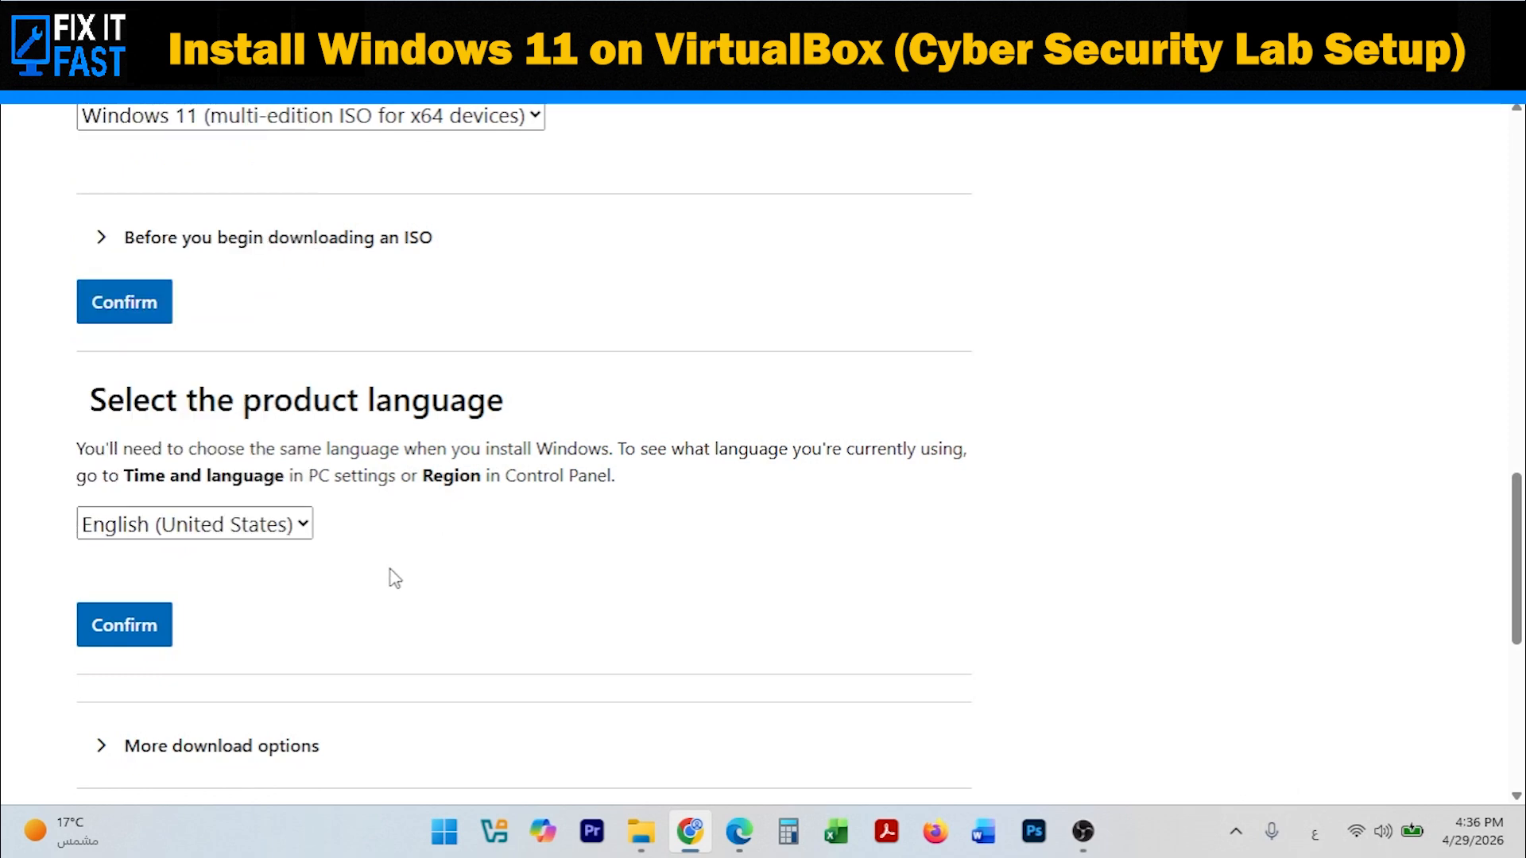
left_click(131, 636)
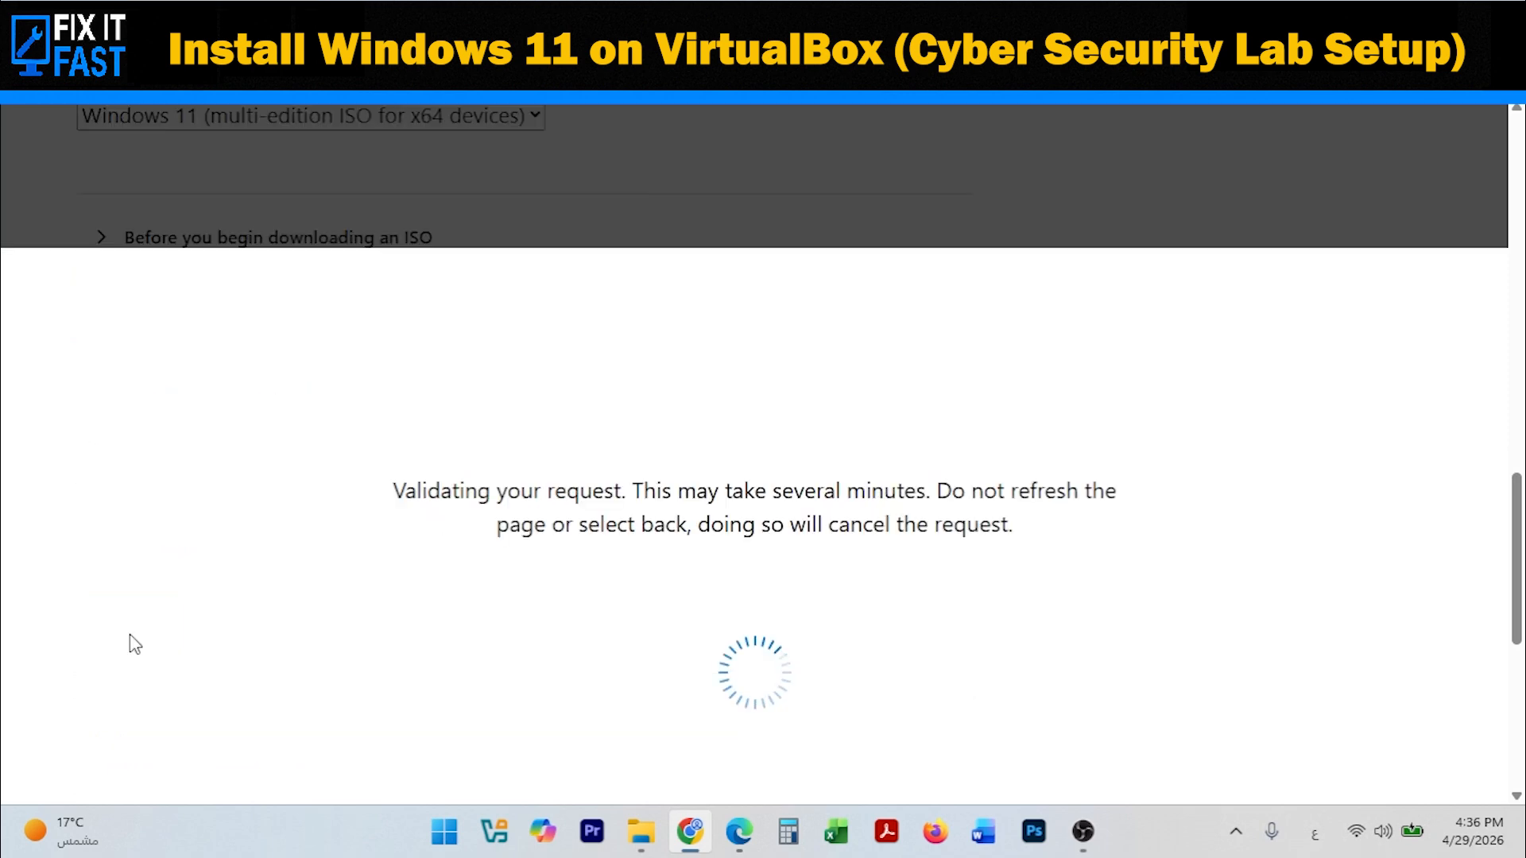
Start the 64-bit Windows 11 English ISO download.
scroll(385, 481, "down", 3)
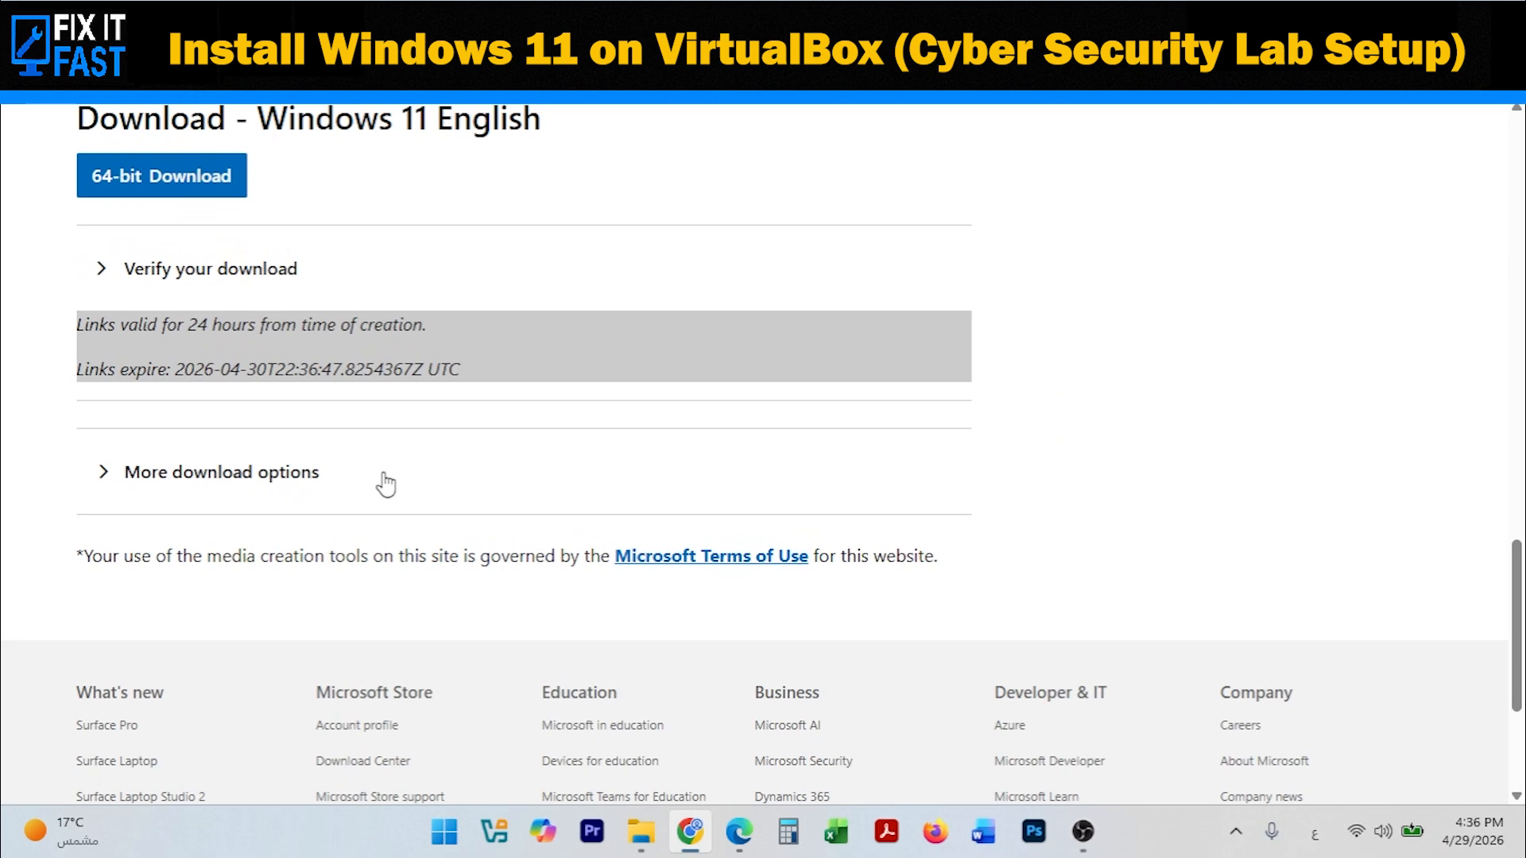
scroll(332, 419, "up", 3)
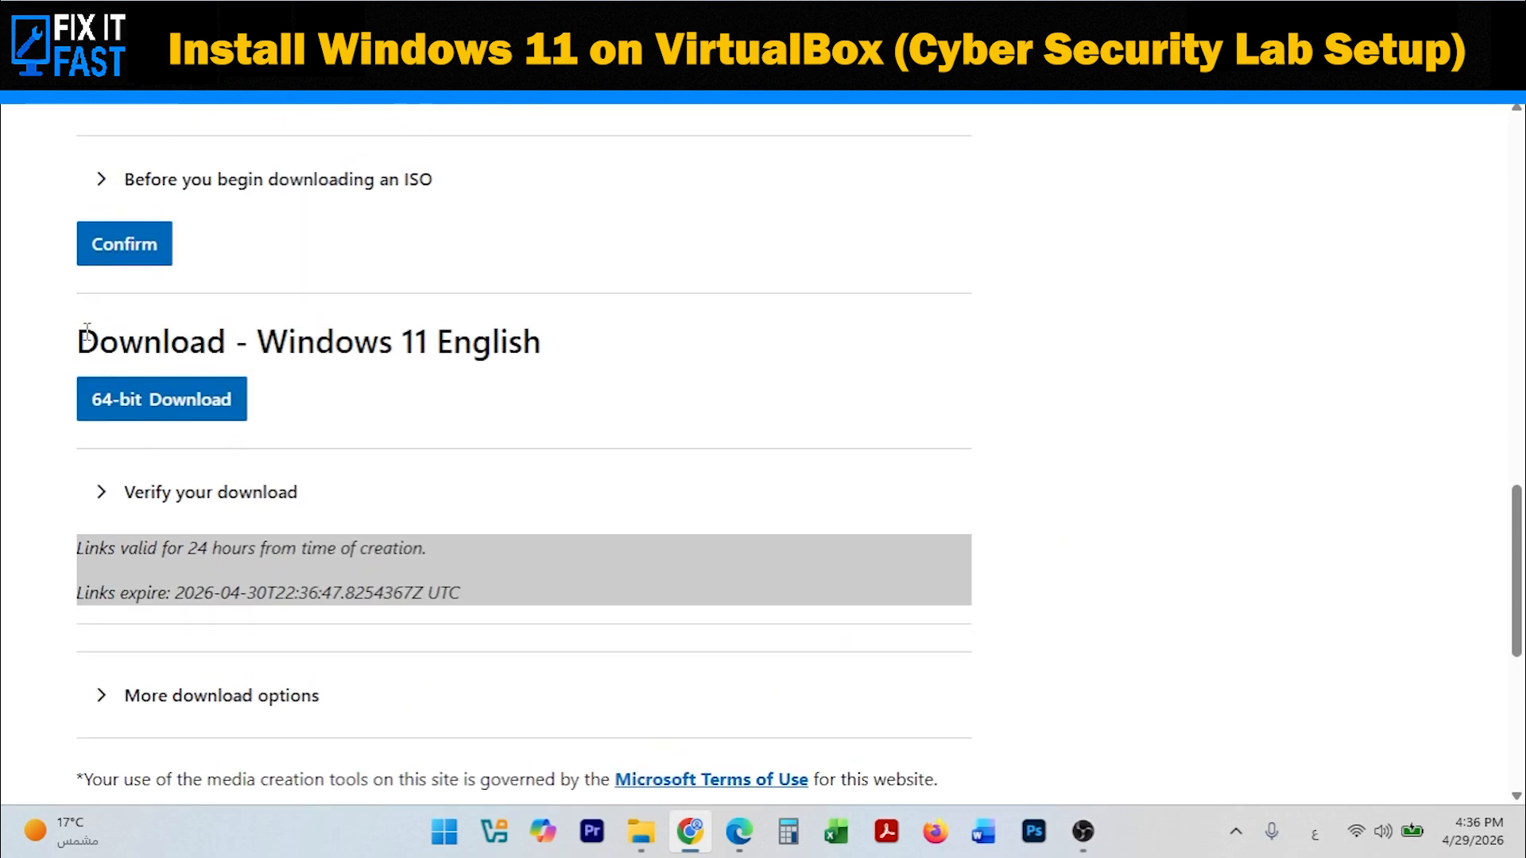
left_click_drag(85, 340, 578, 359)
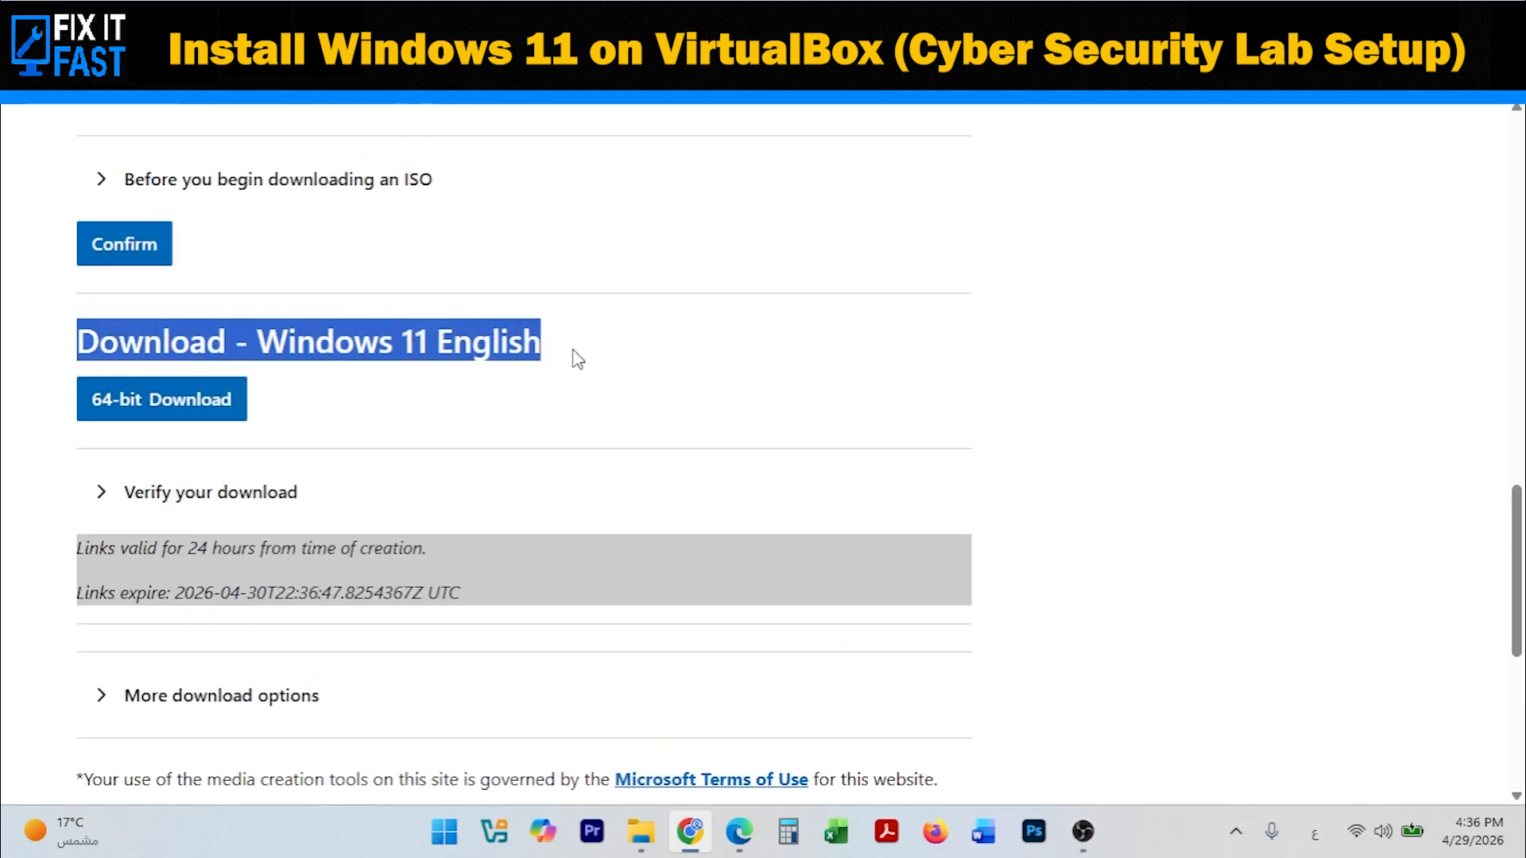
left_click(187, 399)
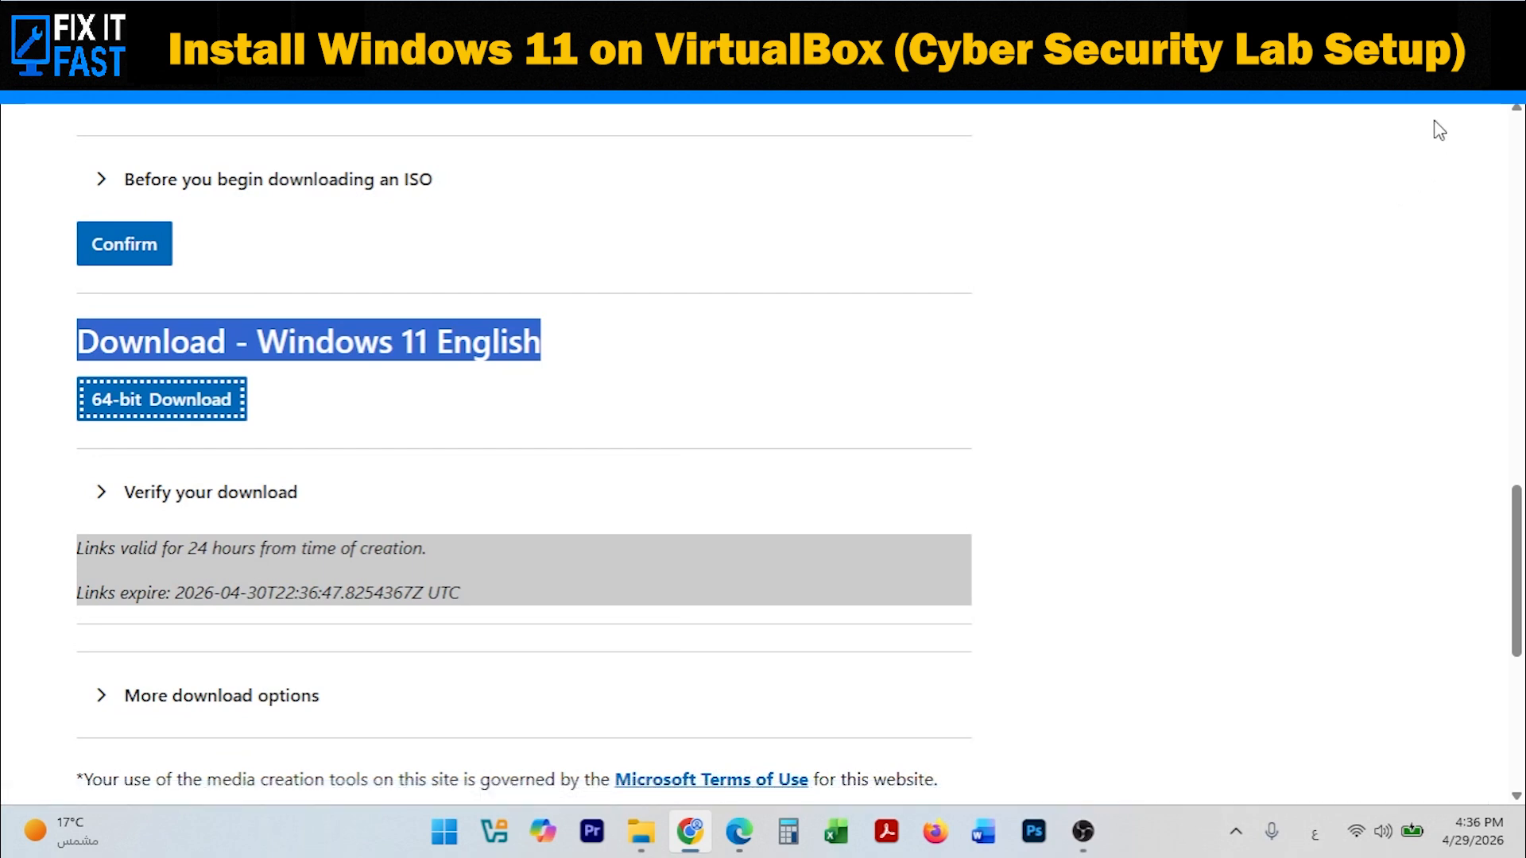
mouse_move(1203, 190)
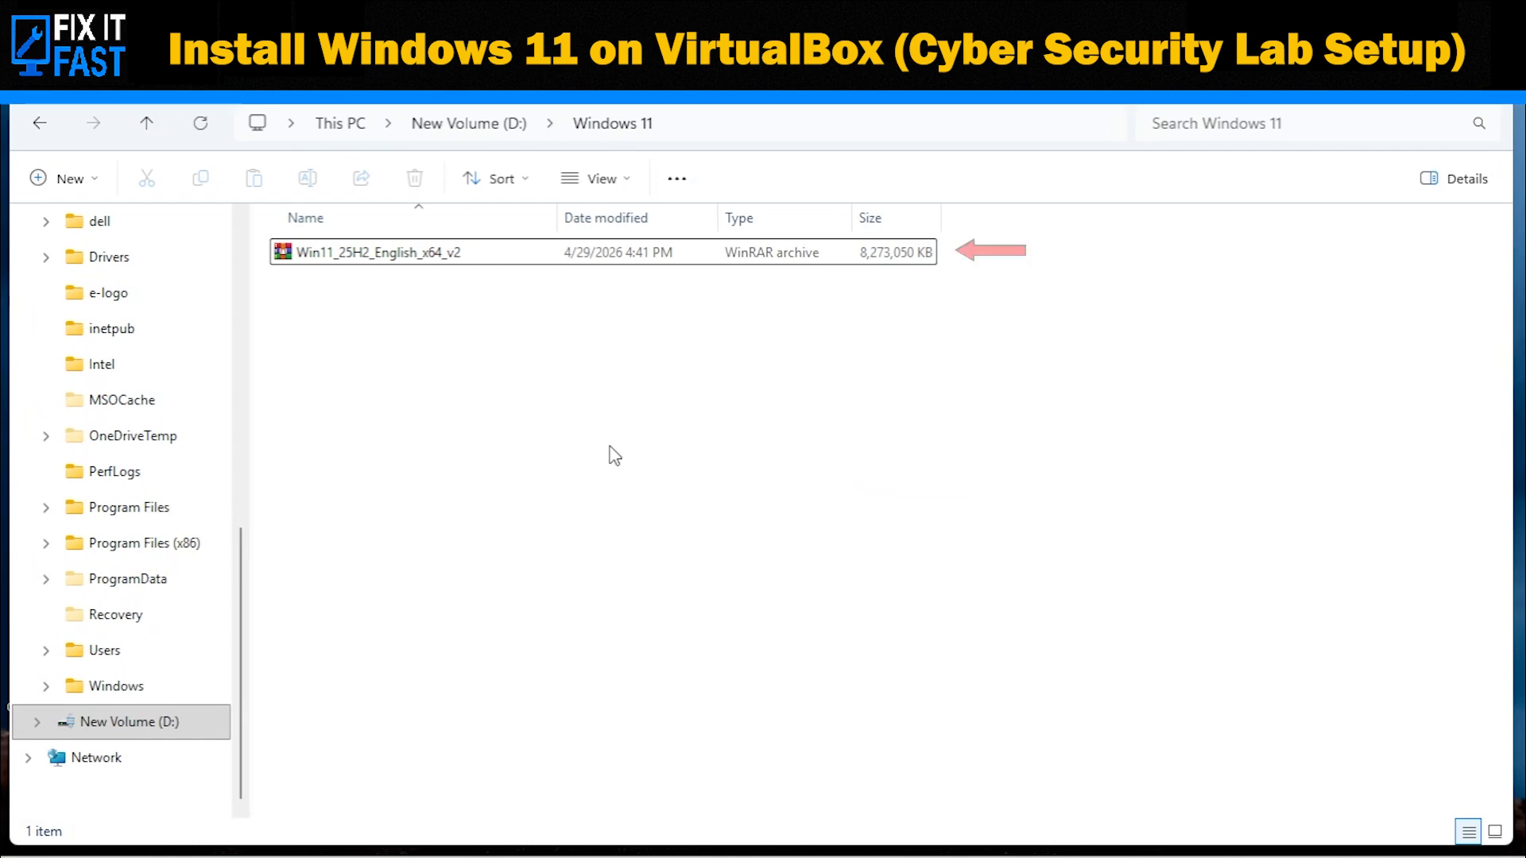
left_click_drag(633, 460, 306, 250)
left_click(872, 328)
left_click_drag(831, 360, 959, 227)
left_click(912, 387)
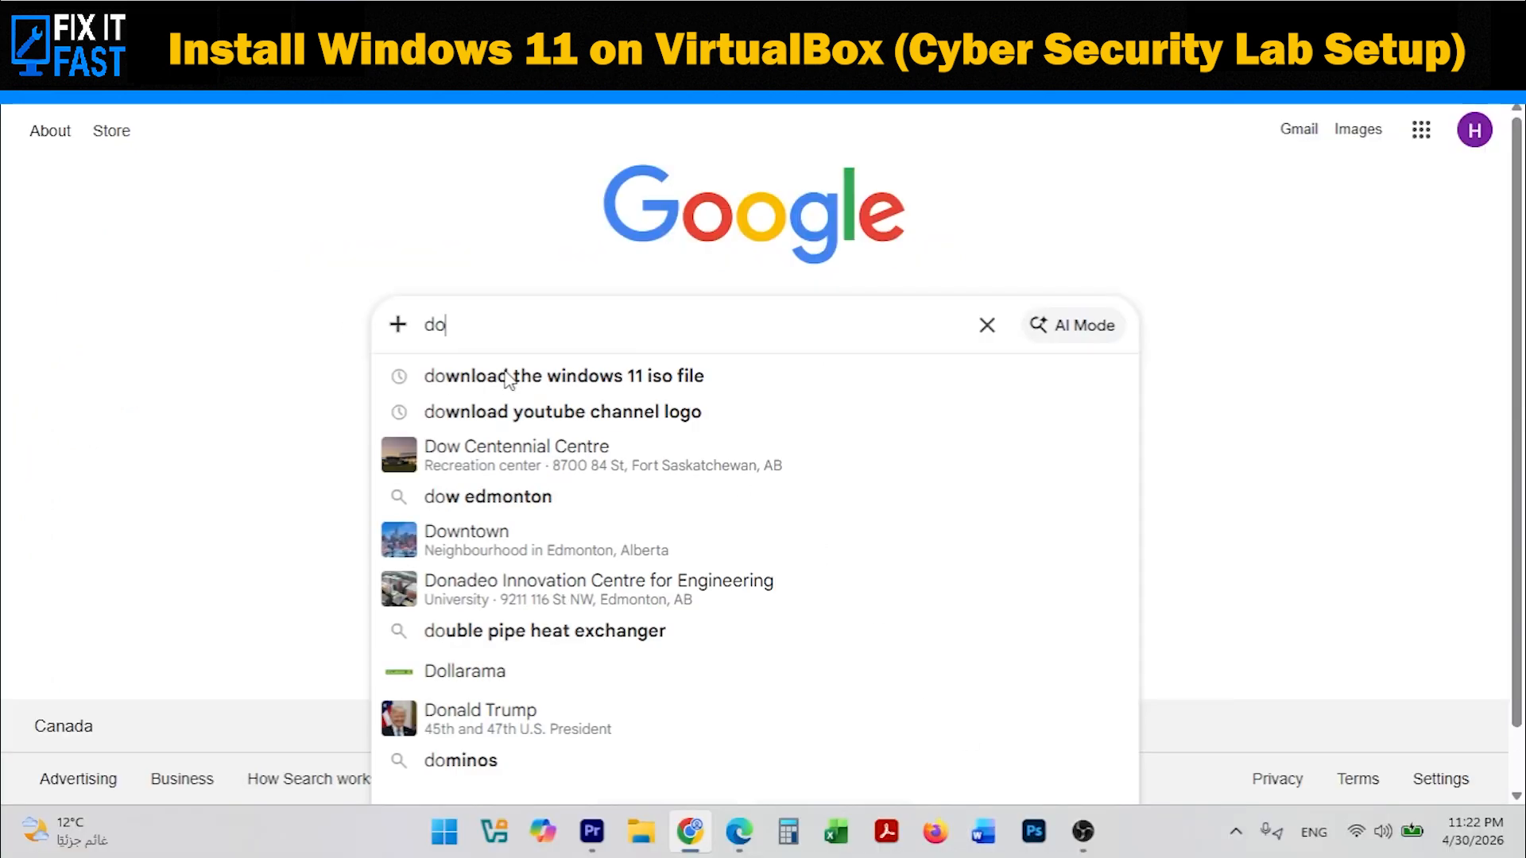
Search Google for 'download vm virtualbox from Oracle' and open the virtualbox.org Downloads result.
type("wnload ")
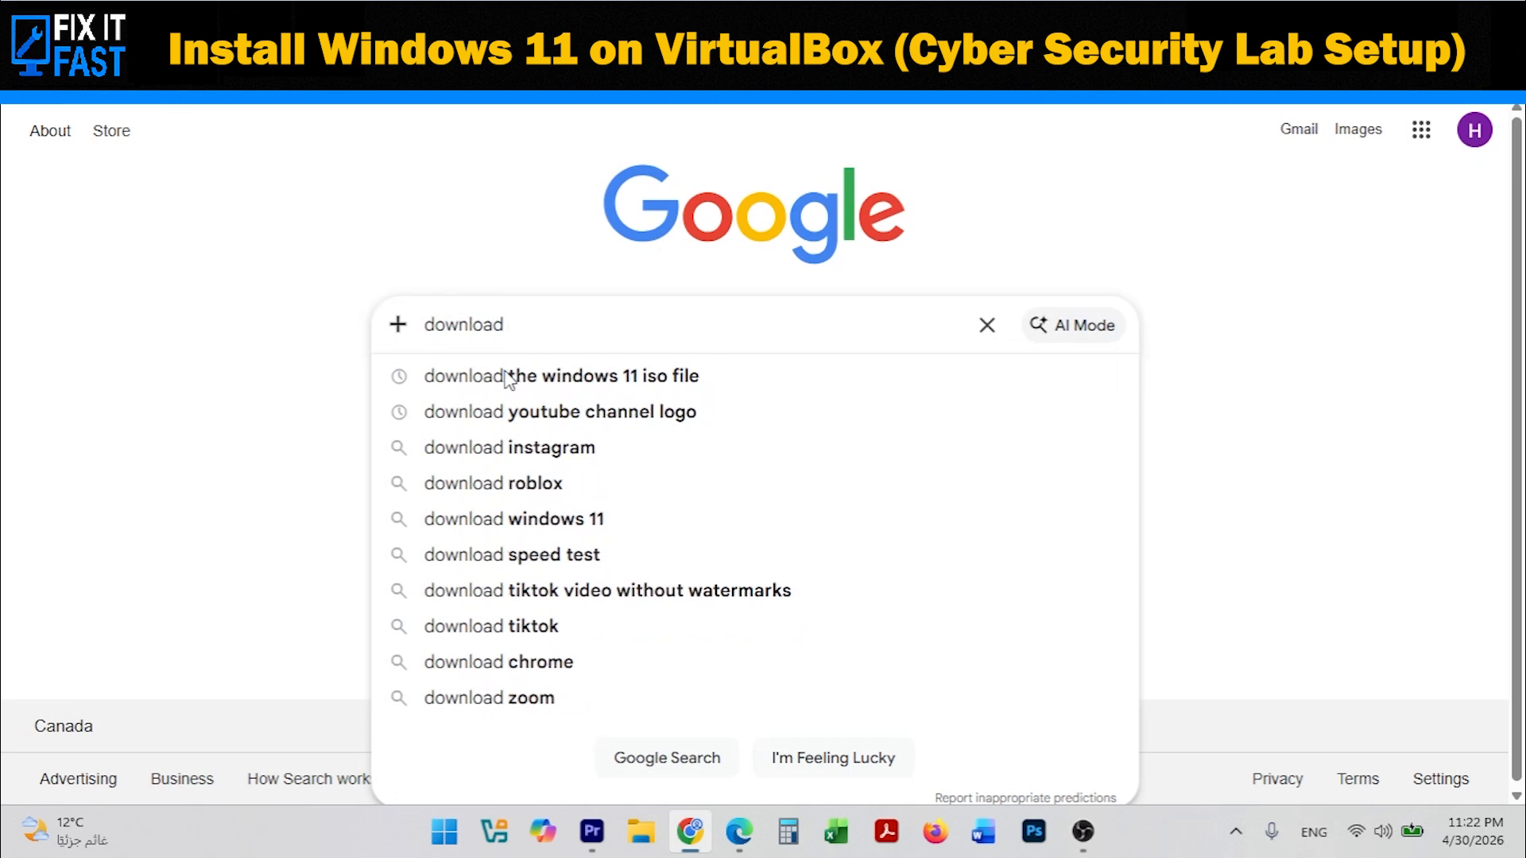
type("vm vi")
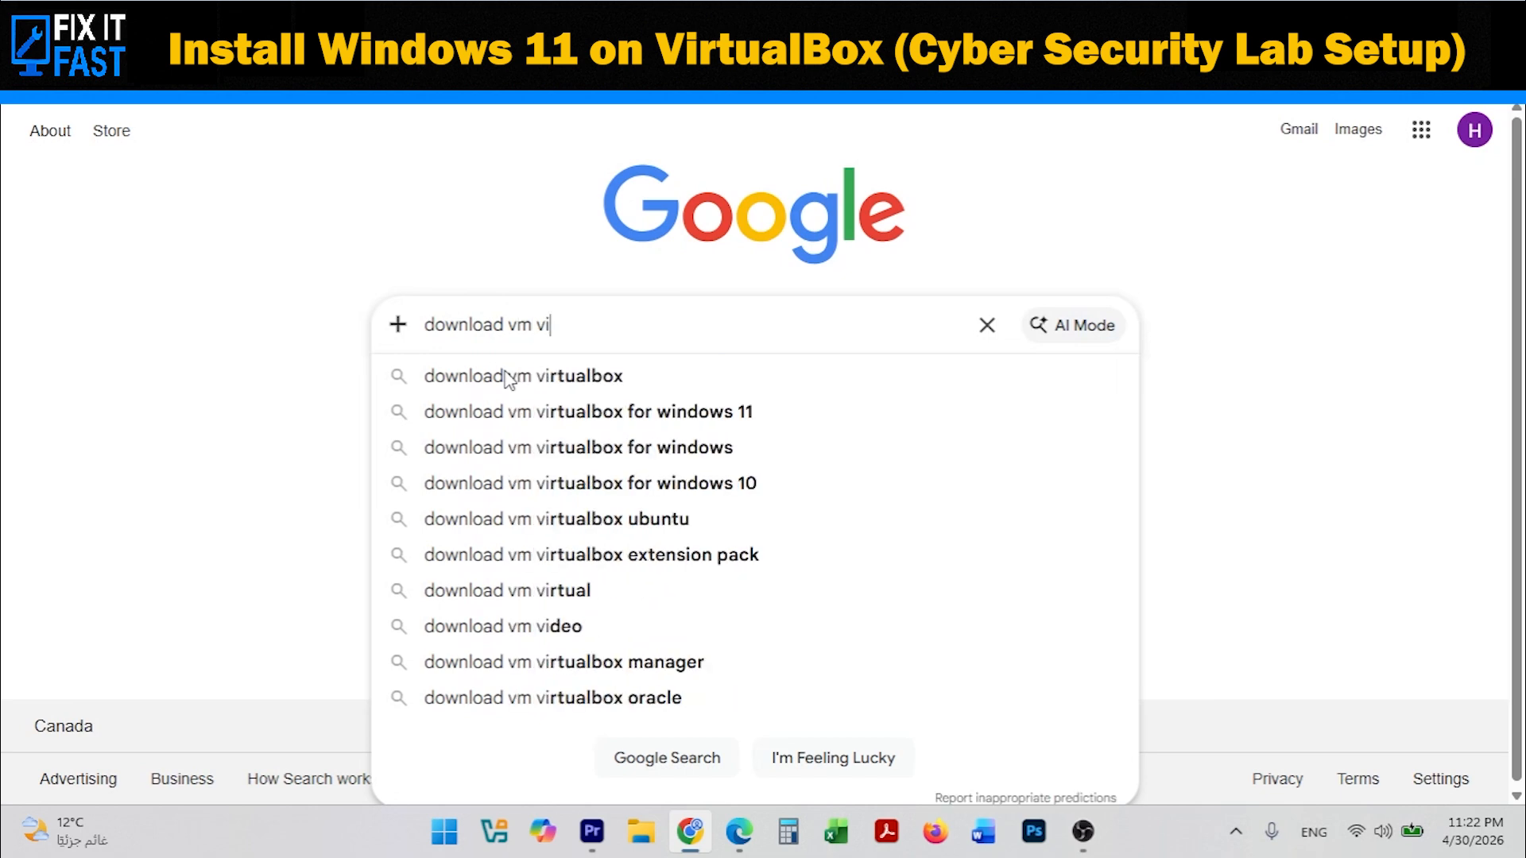
type("rtualbox fr")
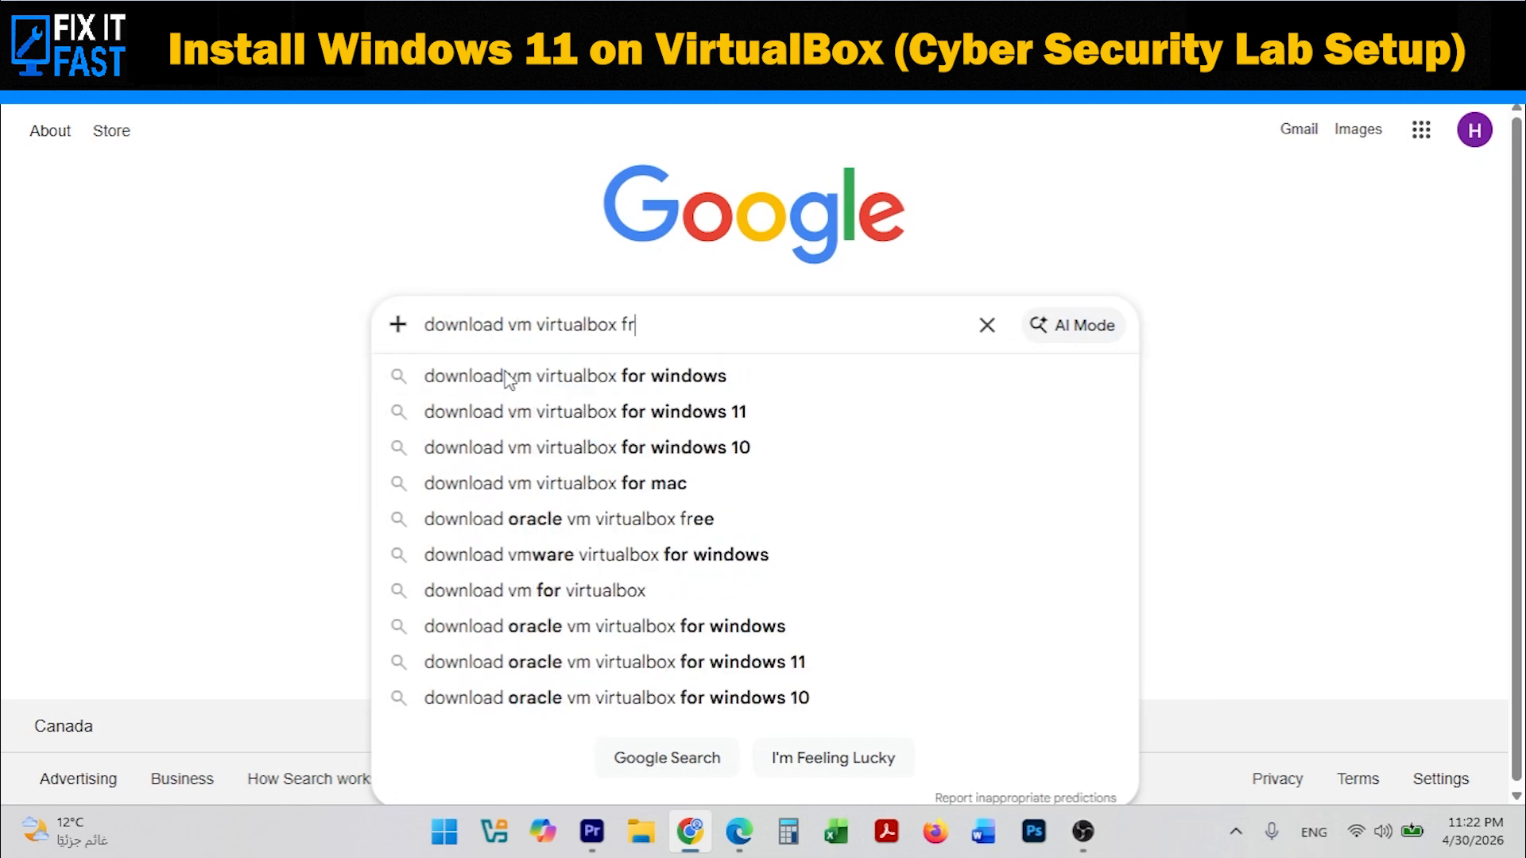
type("om Or")
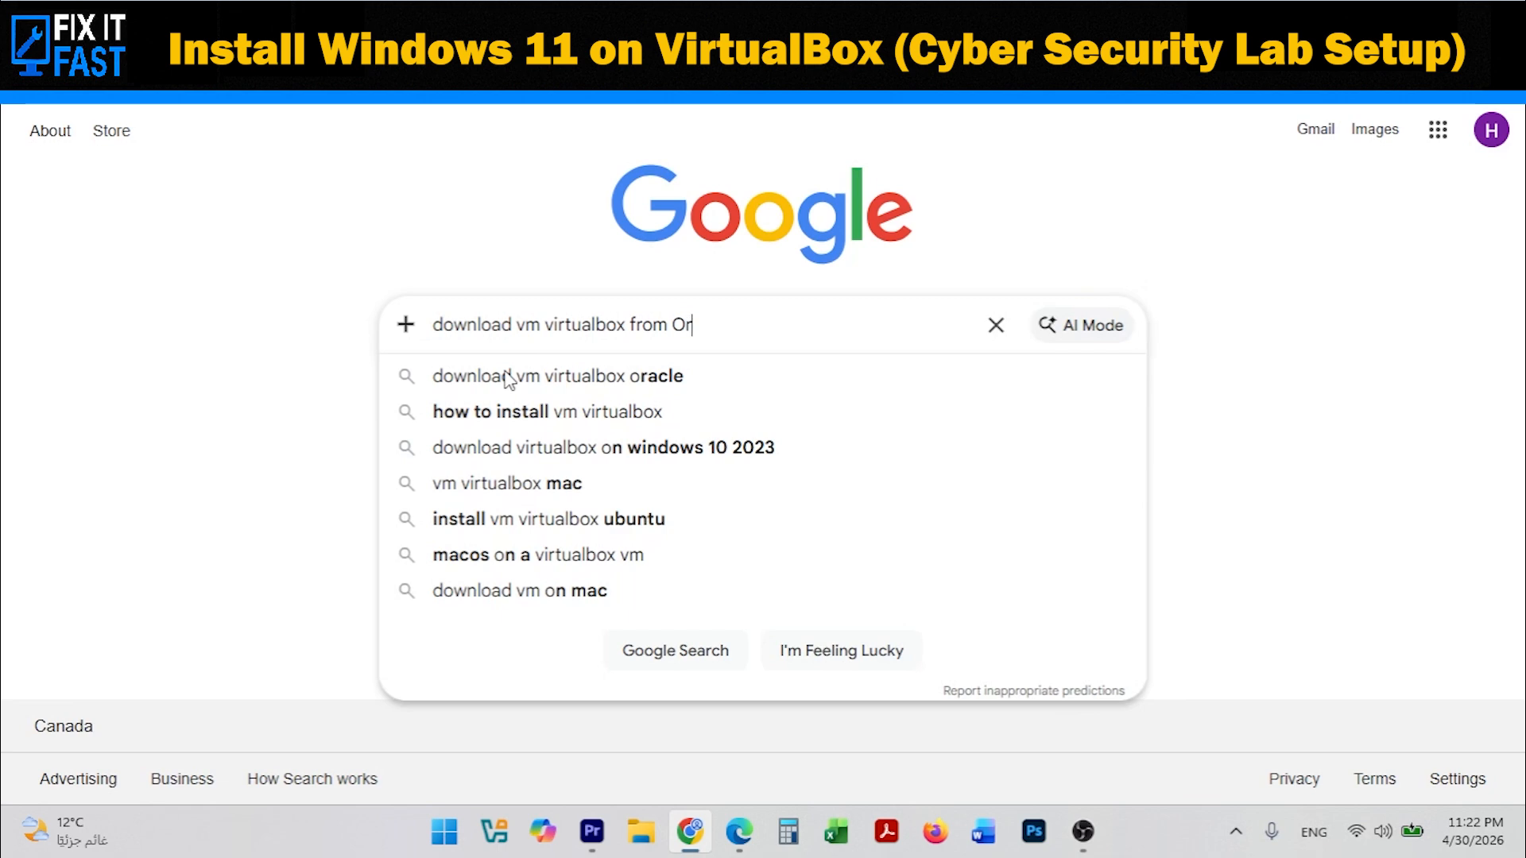
type("acle")
key("Return")
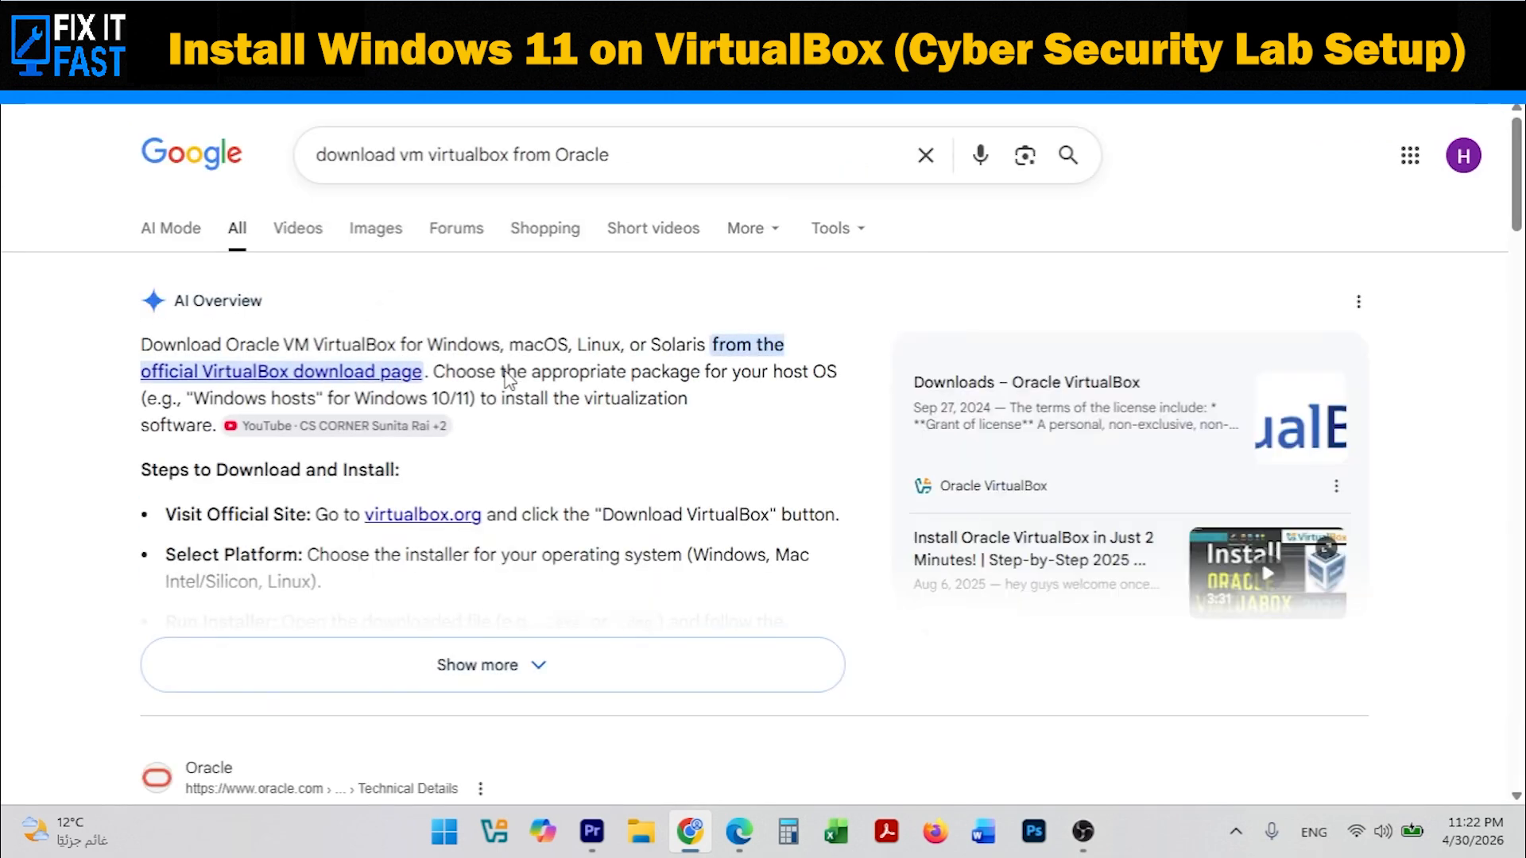
scroll(508, 378, "down", 5)
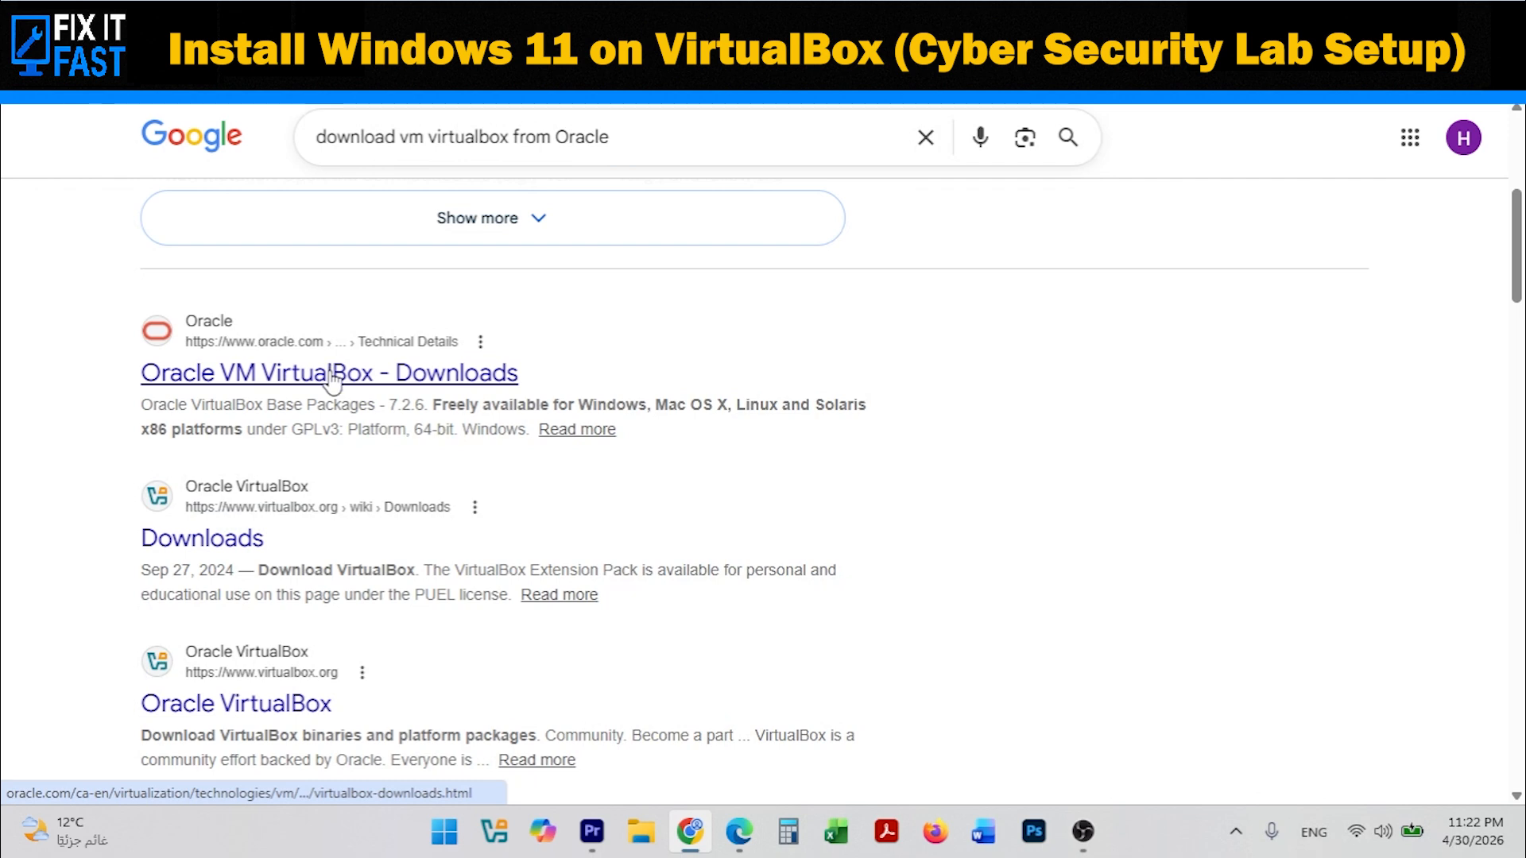
left_click(236, 543)
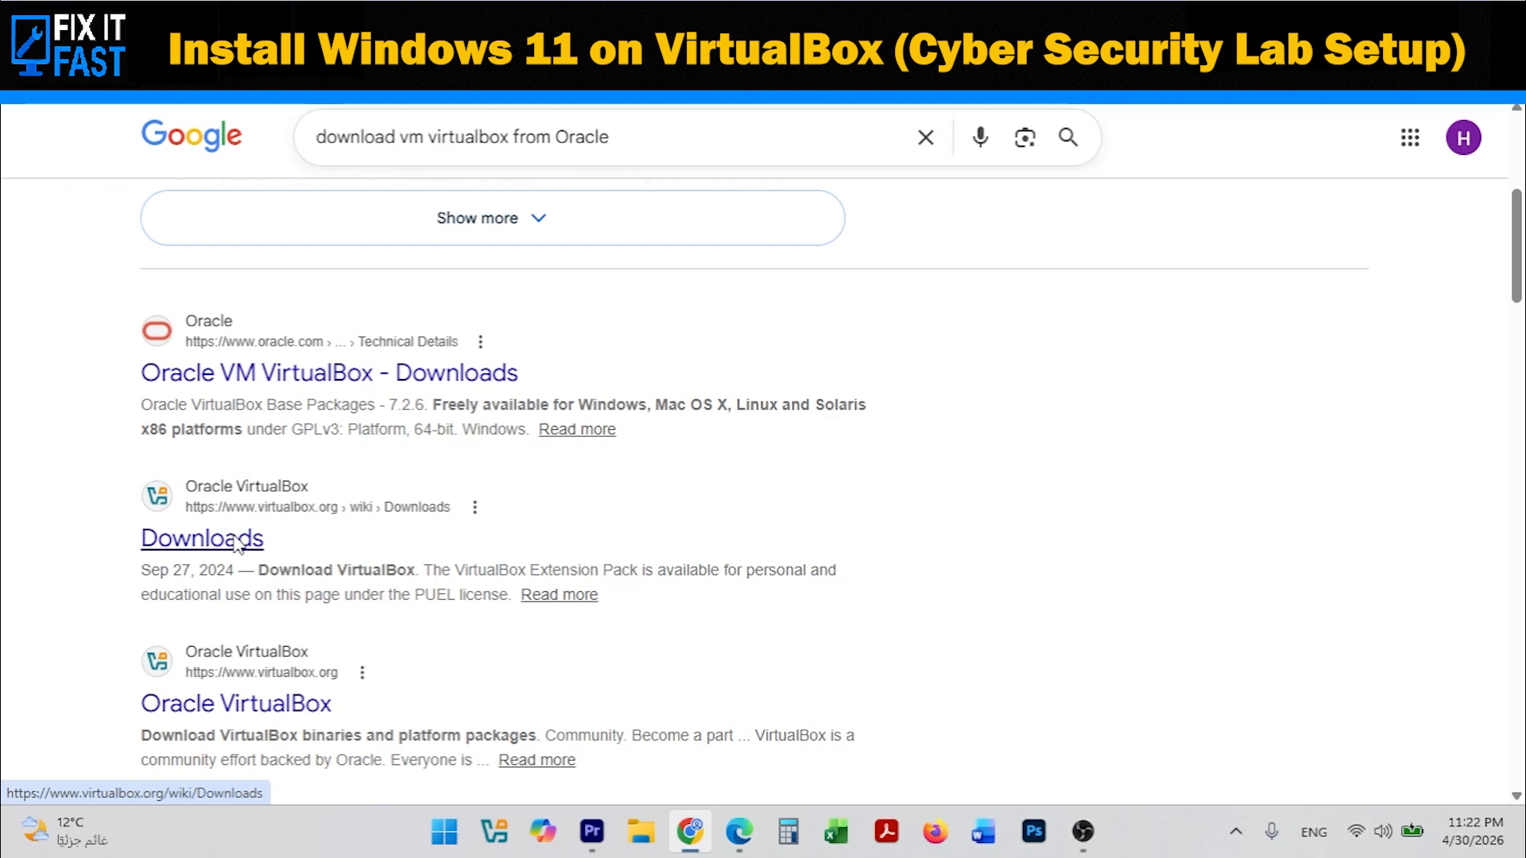
Download the VirtualBox 7.2.8 Windows hosts package and launch its installer.
scroll(678, 374, "down", 3)
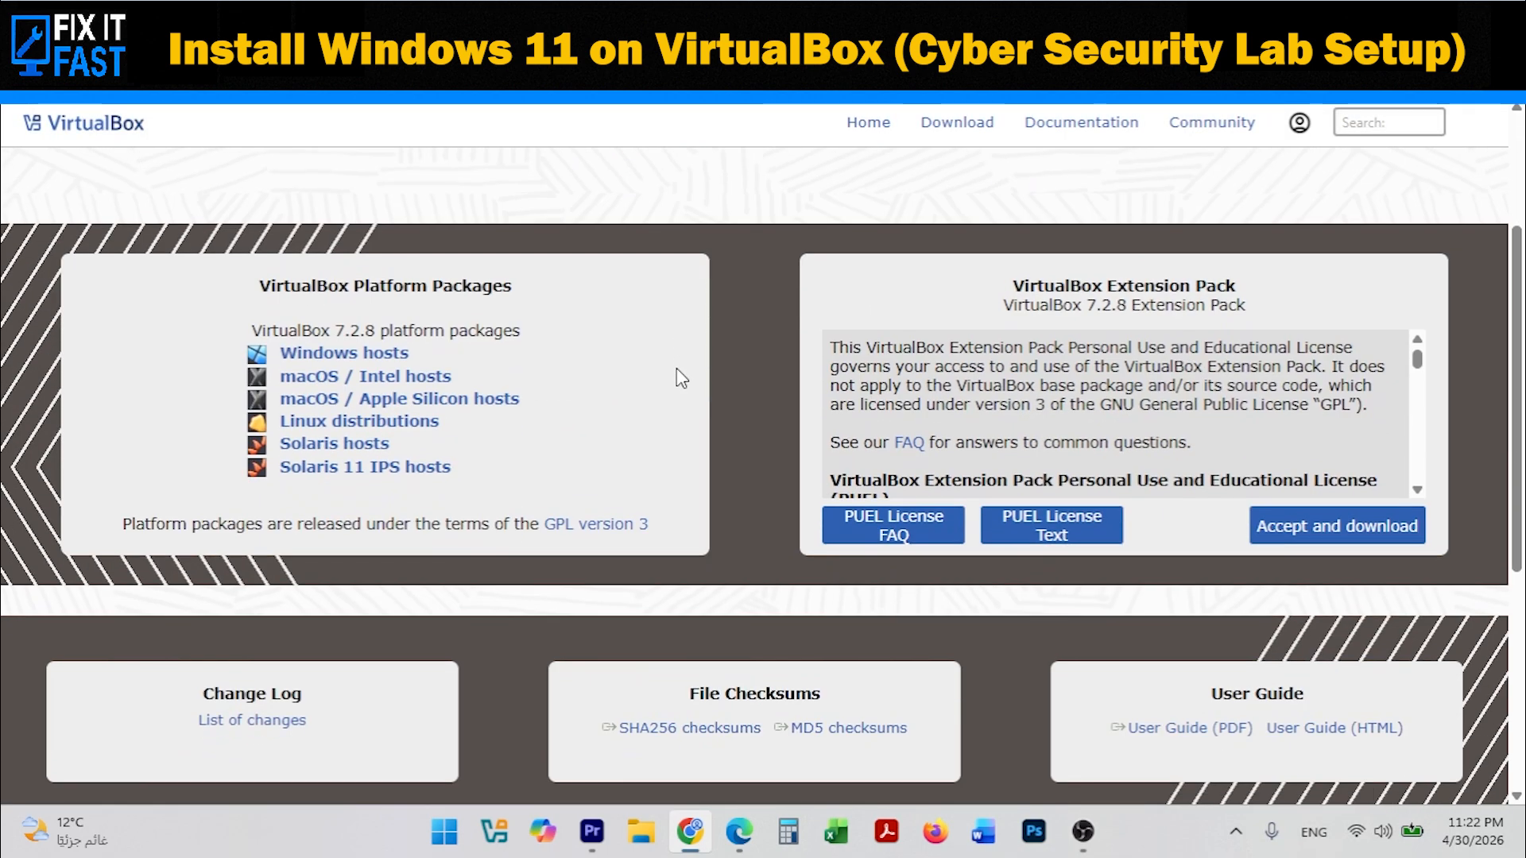
left_click(382, 358)
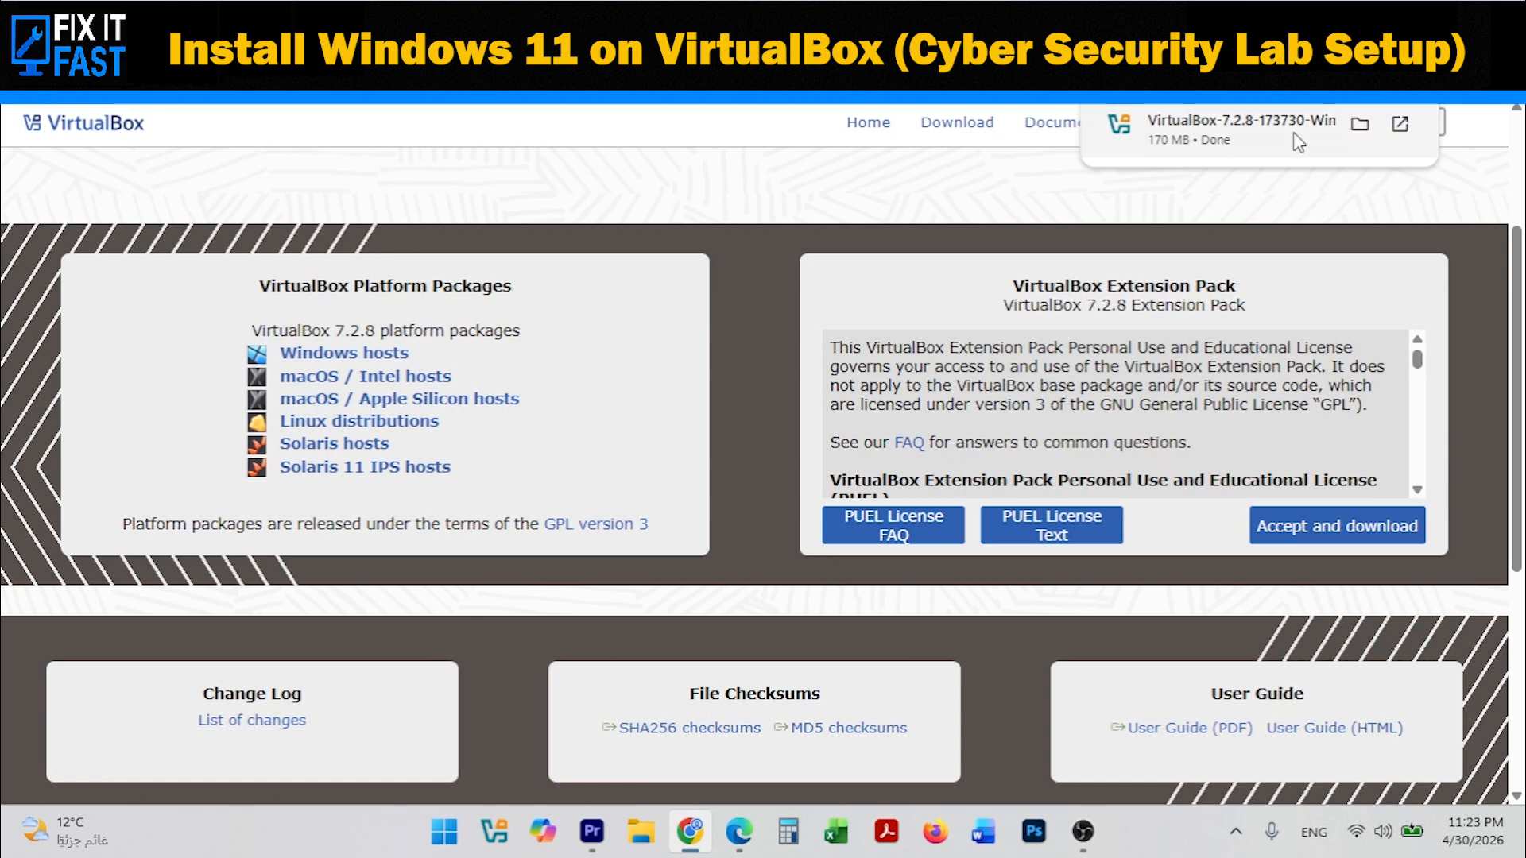
left_click(1192, 139)
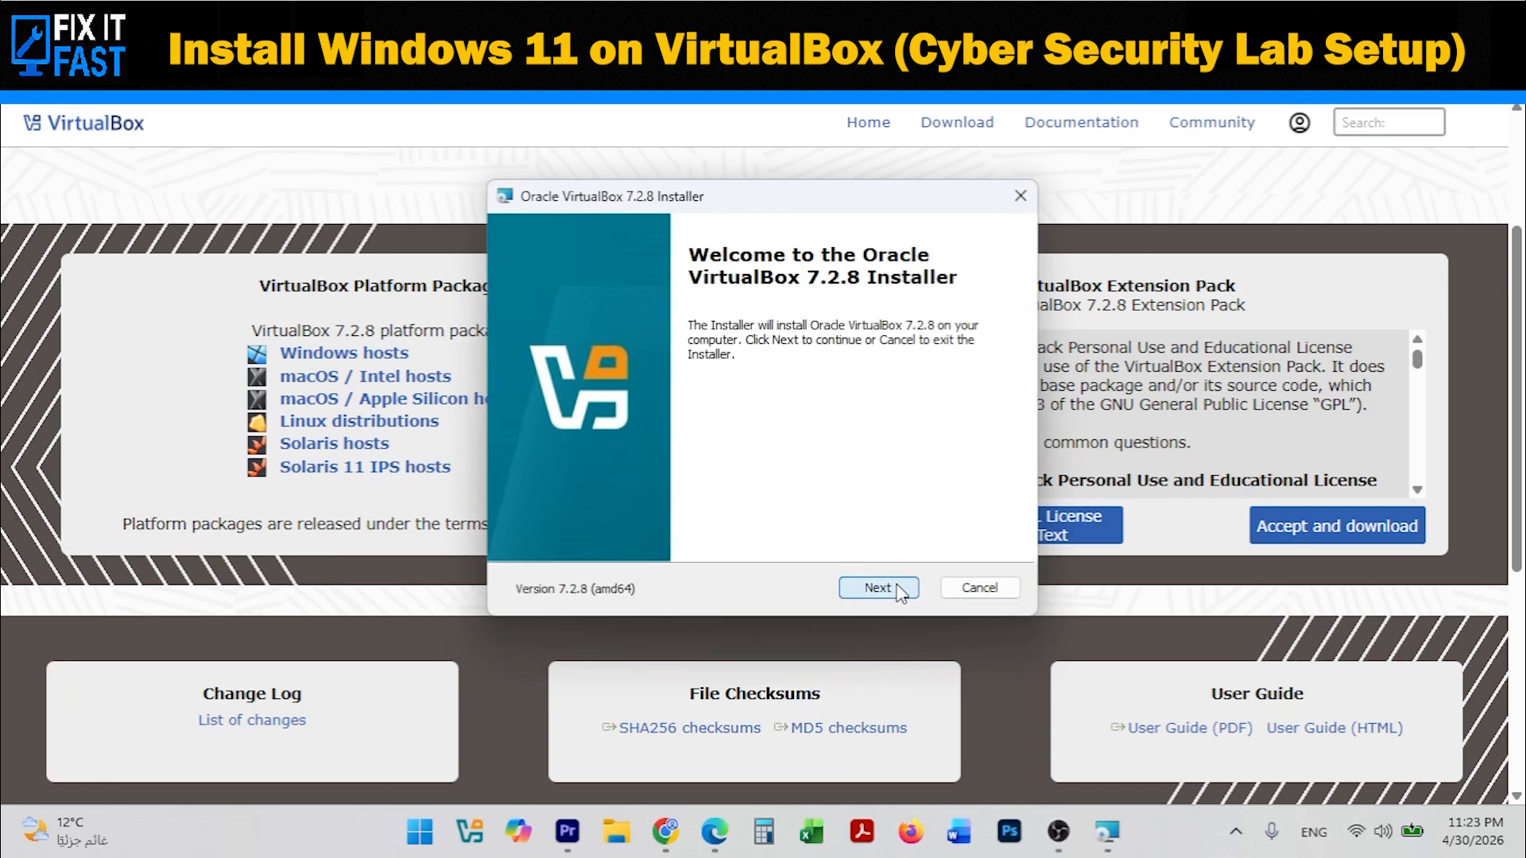
Install VirtualBox 7.2.8 accepting the license and default features, then close the installer with Finish.
left_click(882, 588)
left_click(755, 509)
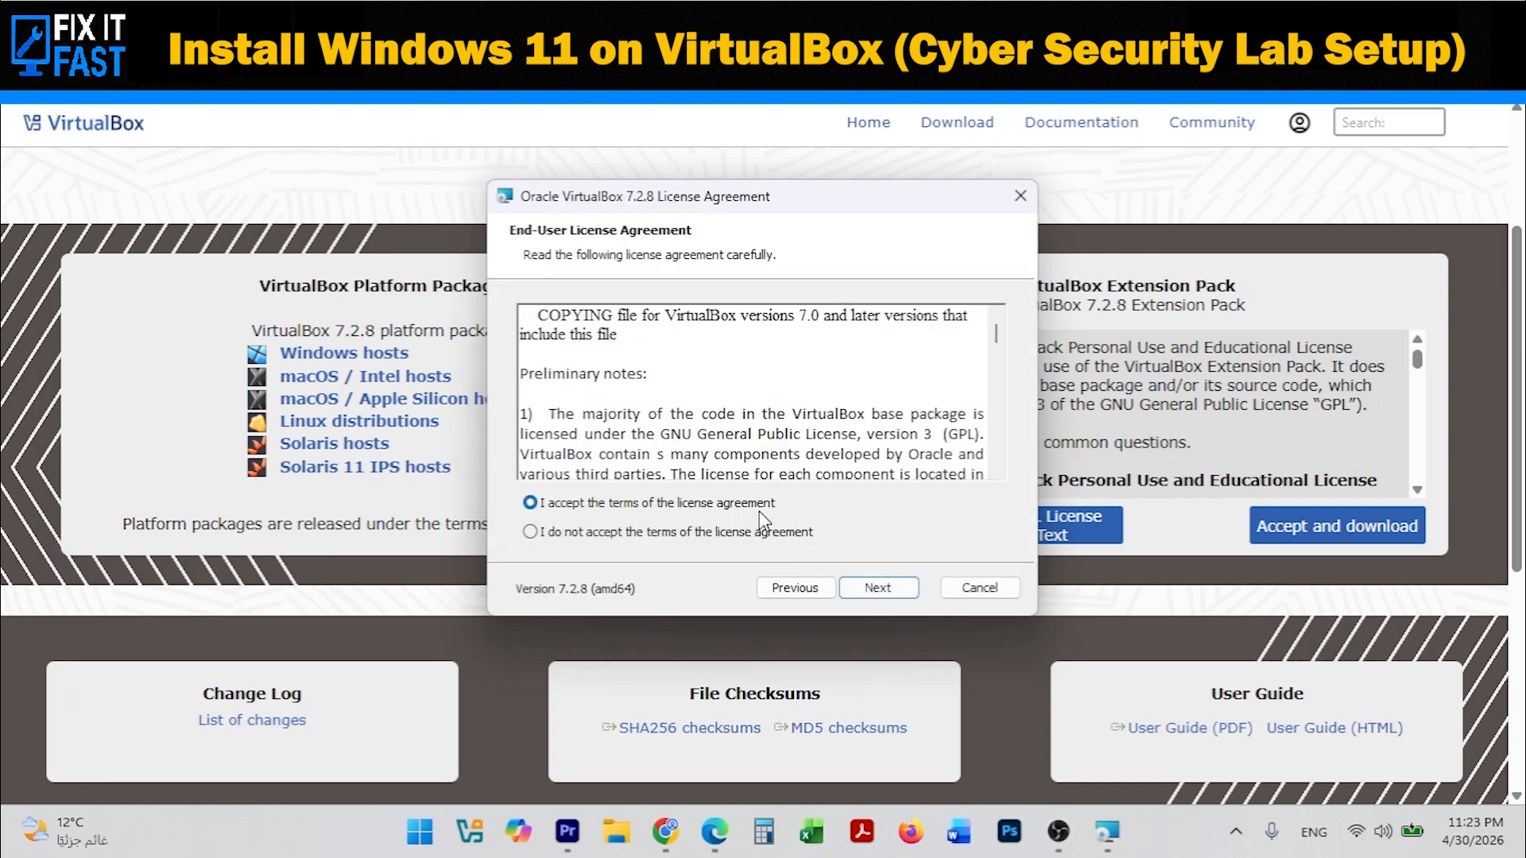
left_click(878, 589)
left_click(879, 589)
left_click(871, 589)
left_click(872, 588)
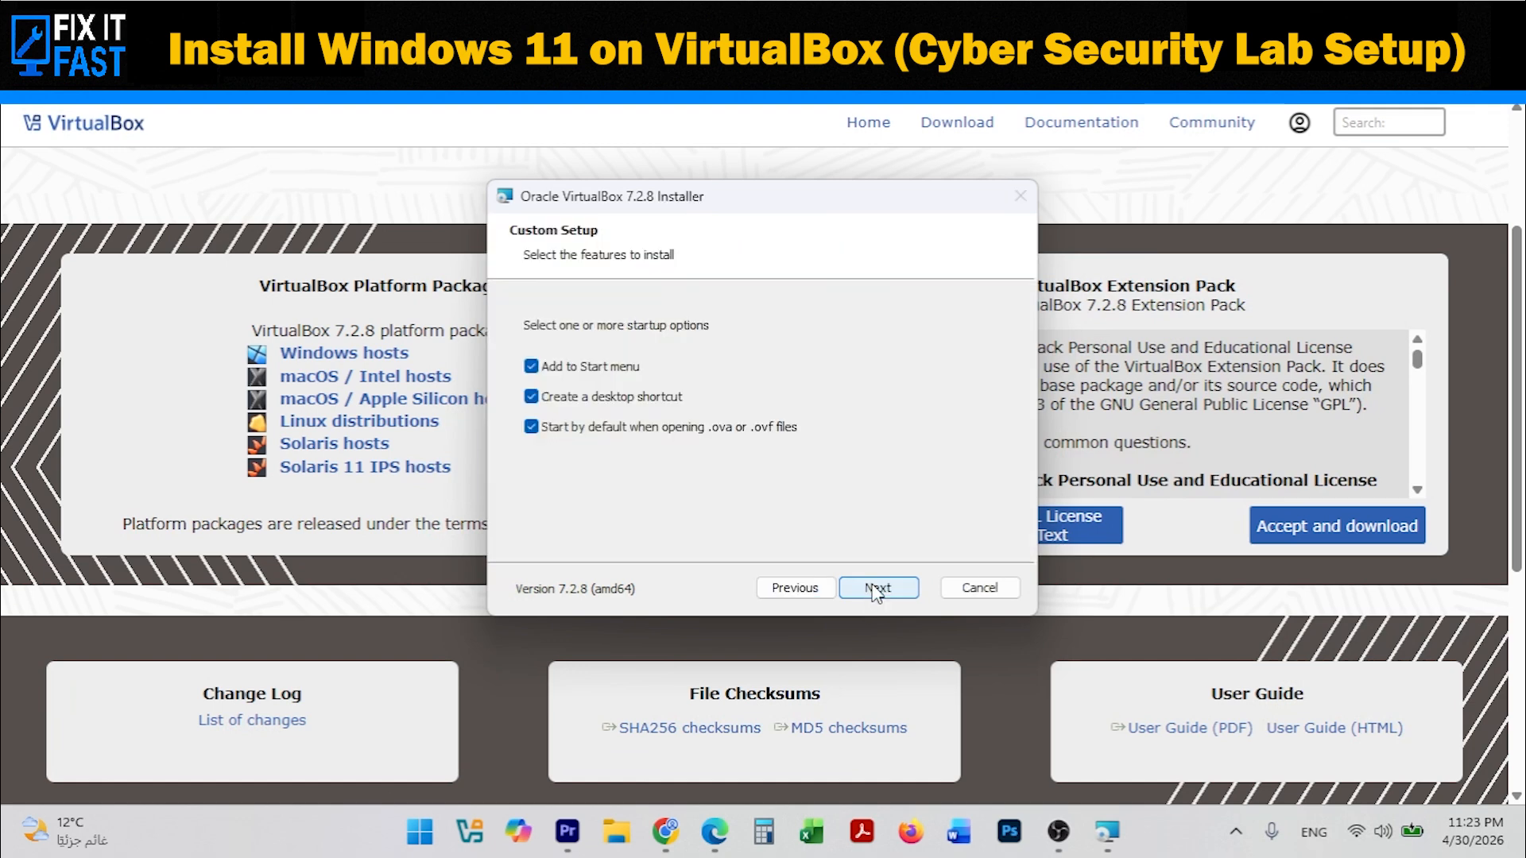
left_click(874, 588)
left_click(875, 588)
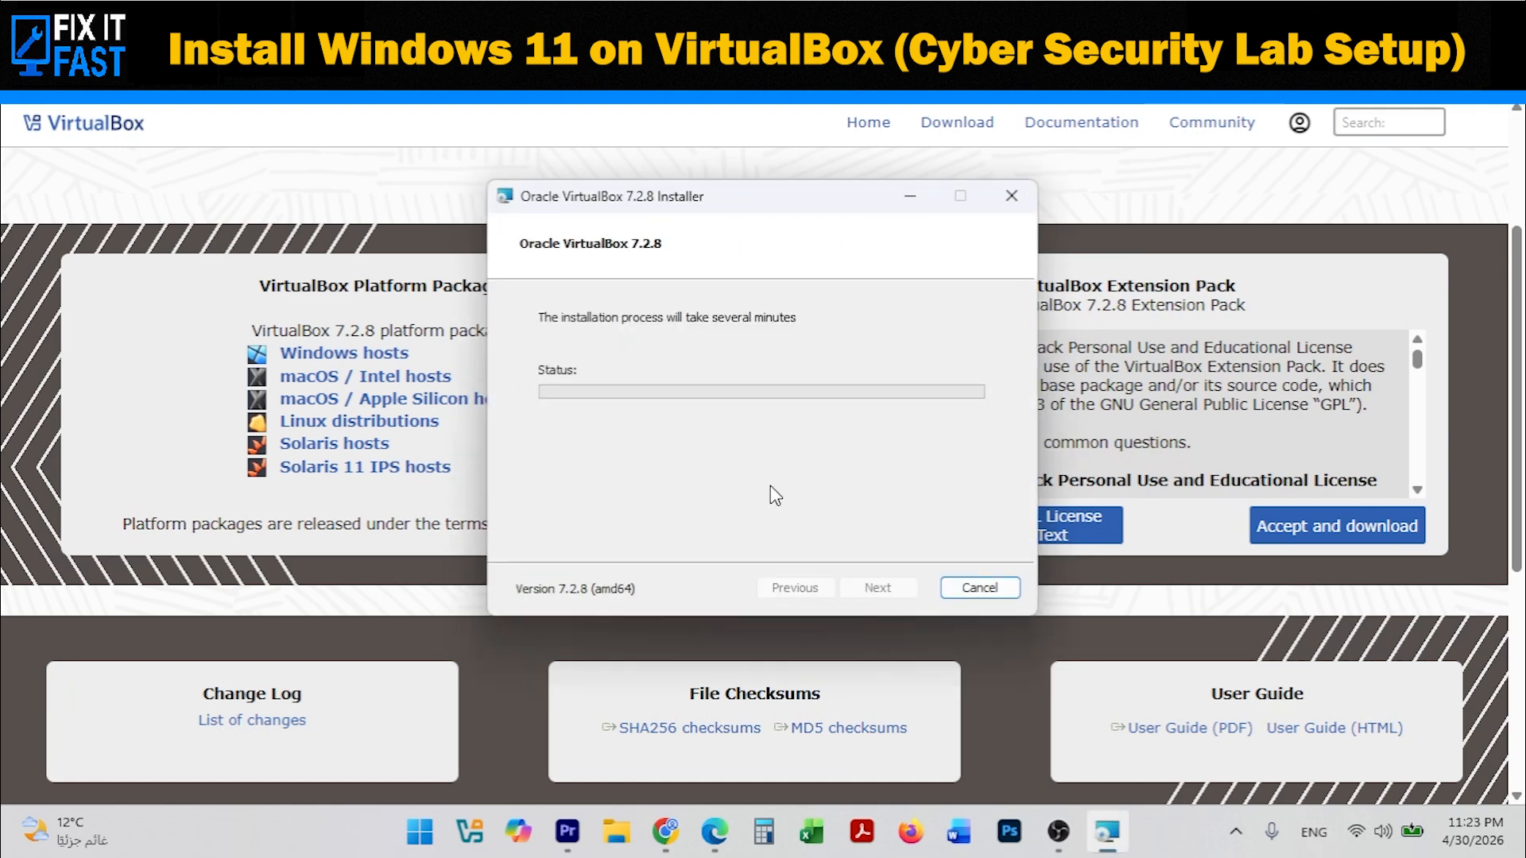
left_click_drag(755, 203, 670, 169)
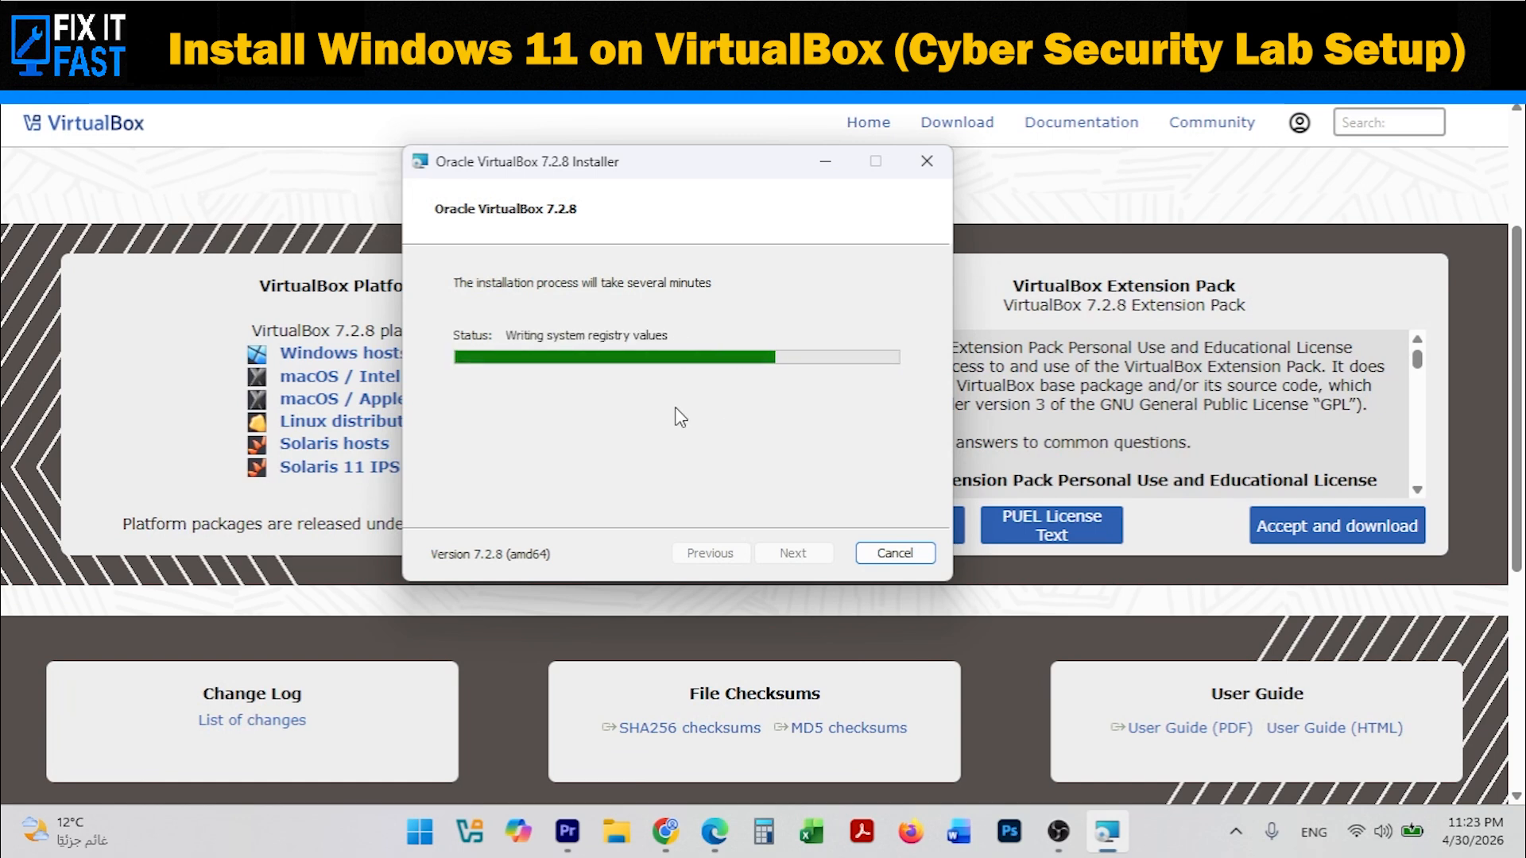
left_click(788, 556)
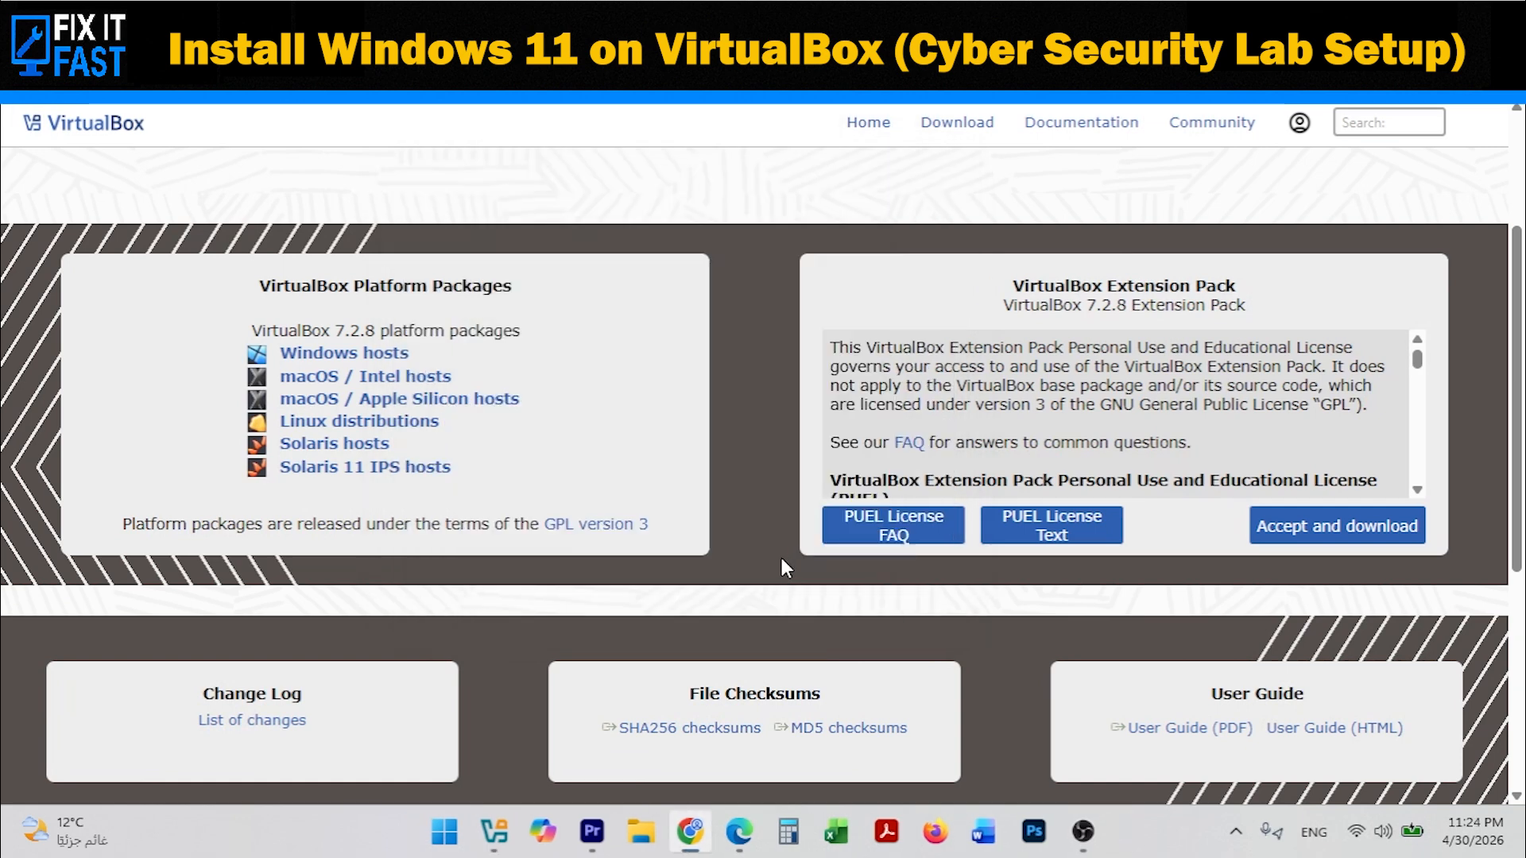
Launch VirtualBox Manager from the taskbar and start a New virtual machine.
left_click(495, 832)
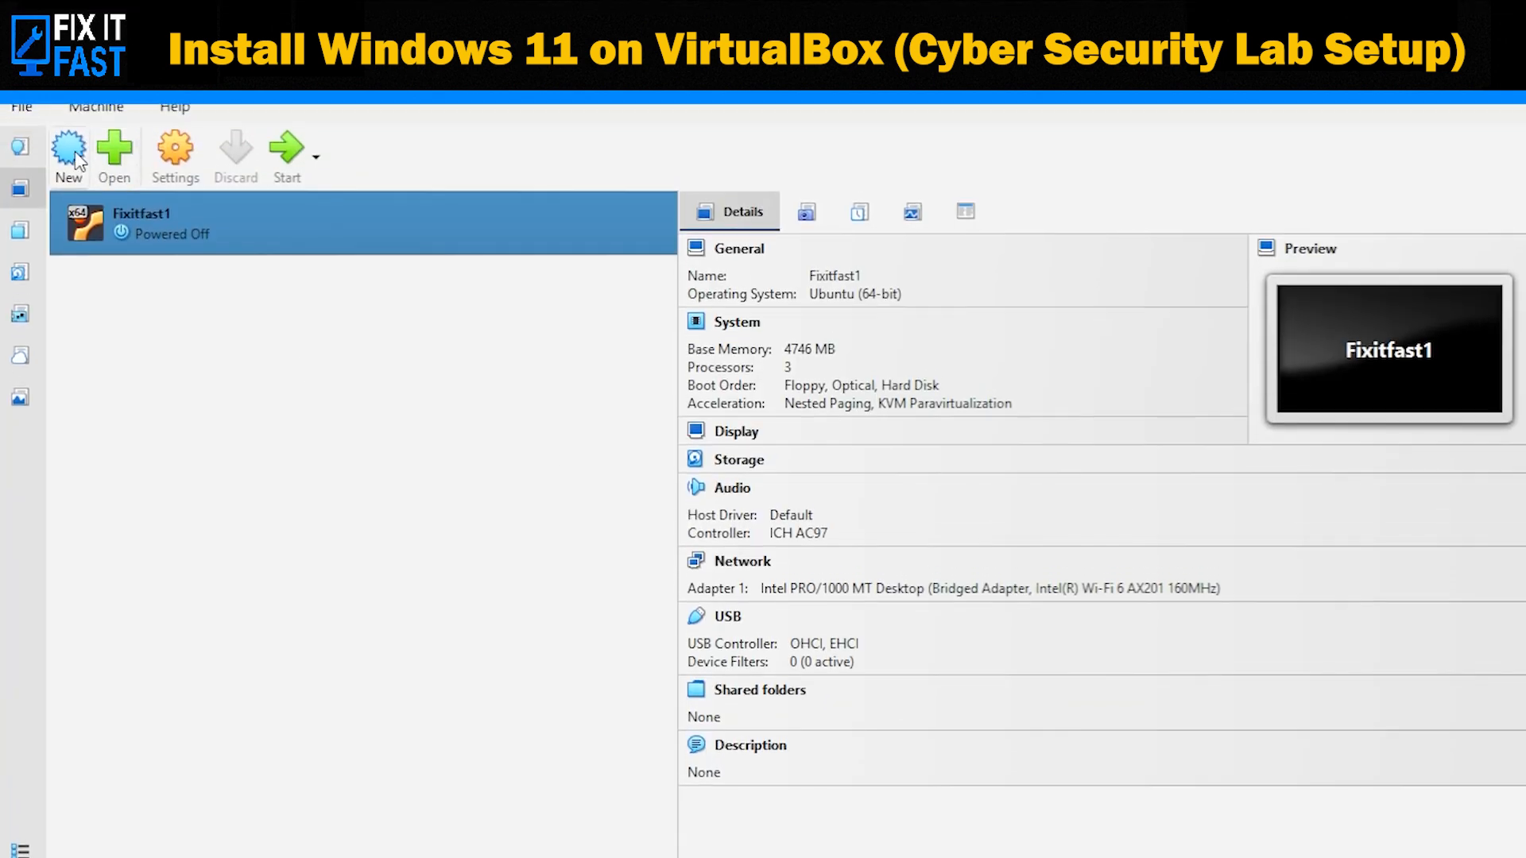
left_click(70, 151)
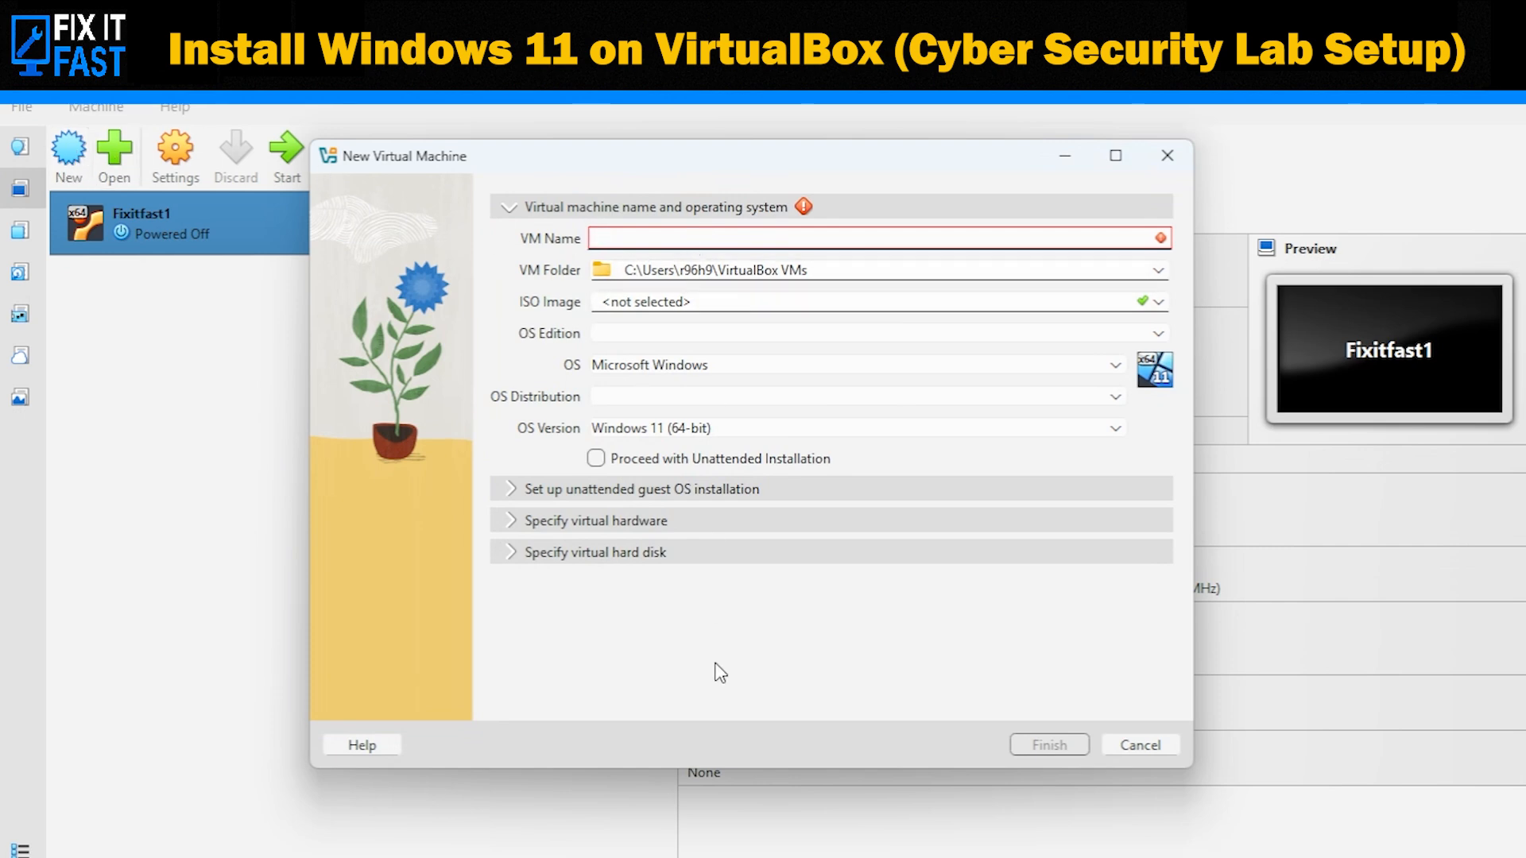
Name the VM 'windows11' and attach Win11_25H2_English_x64_v2.iso as its ISO image.
type("windo")
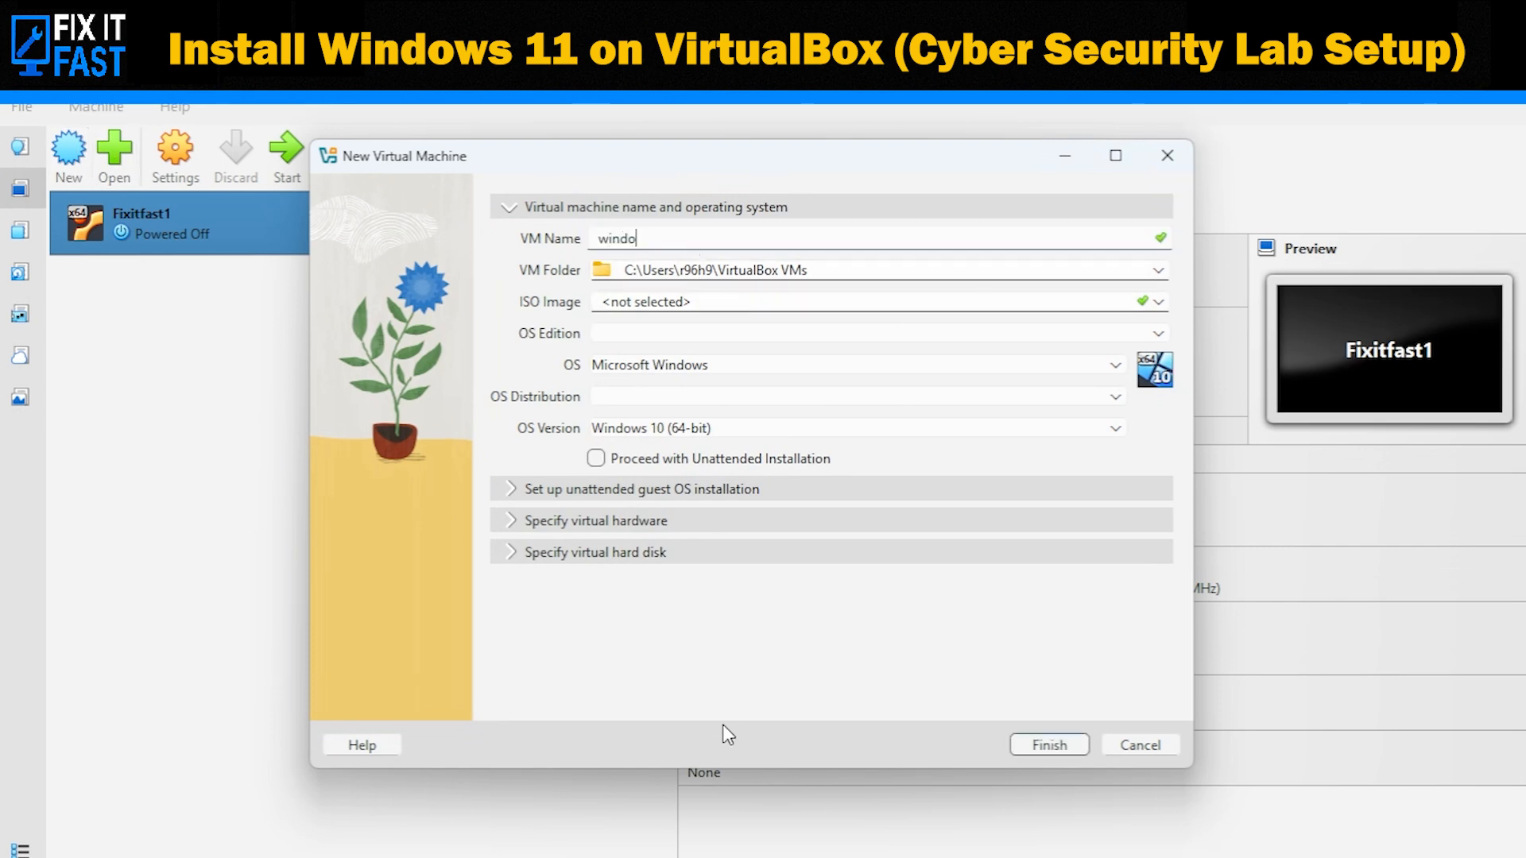
type("ws 11")
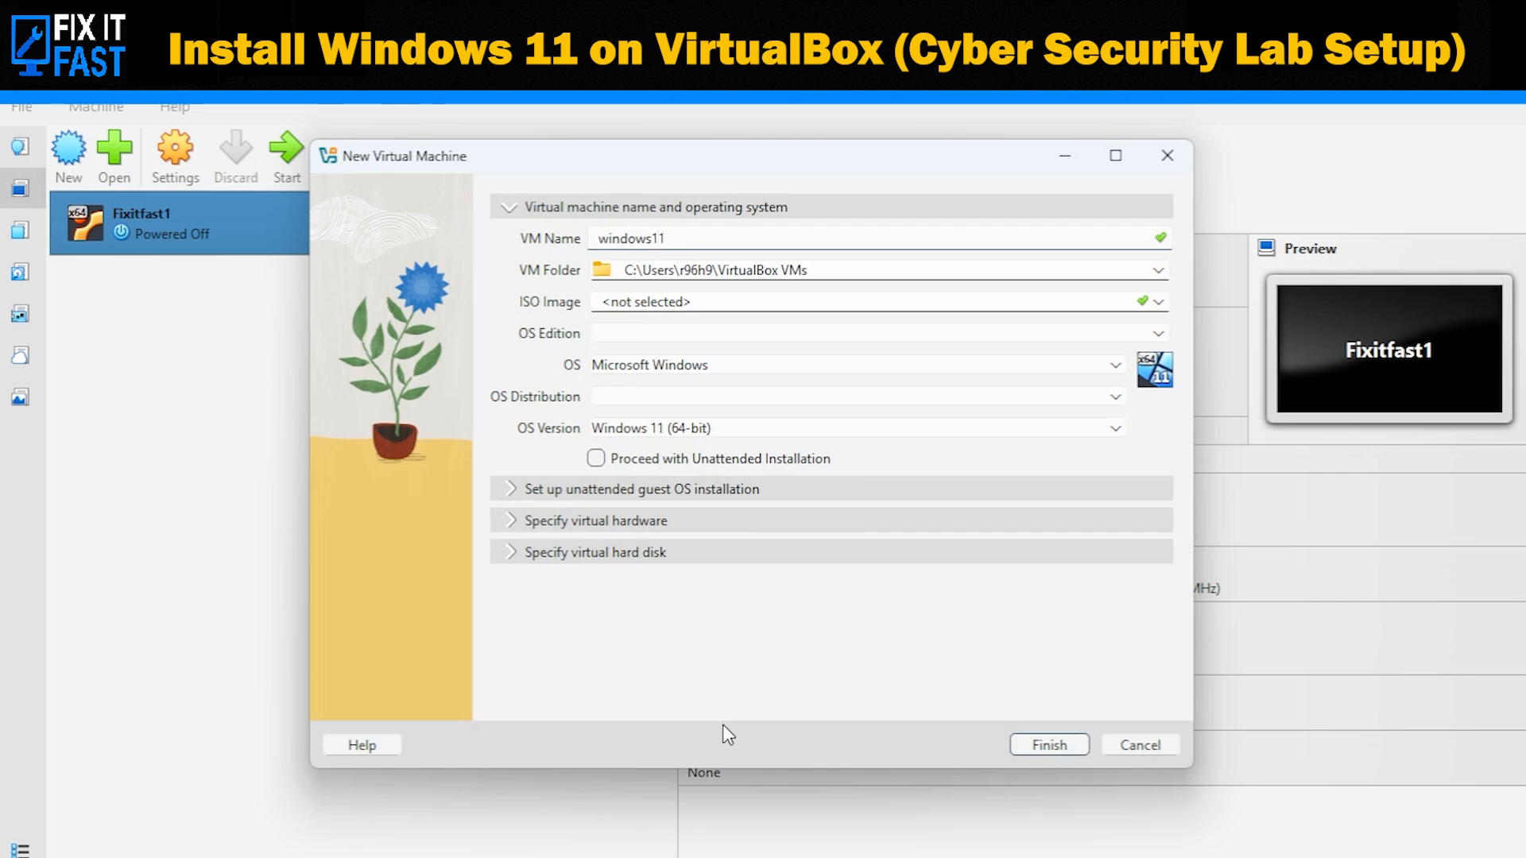
left_click(1160, 305)
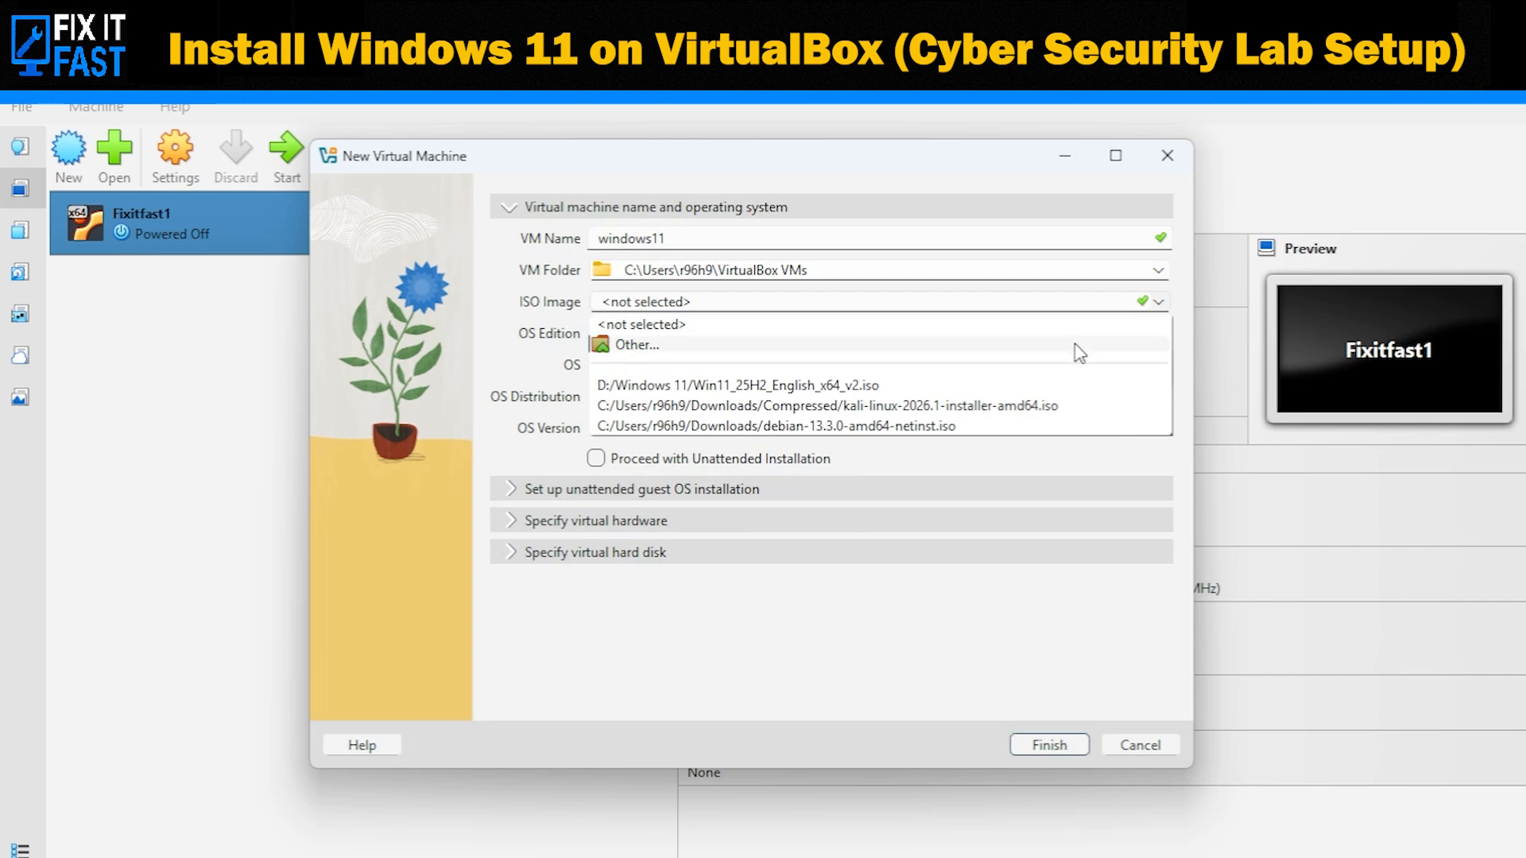
left_click(1080, 353)
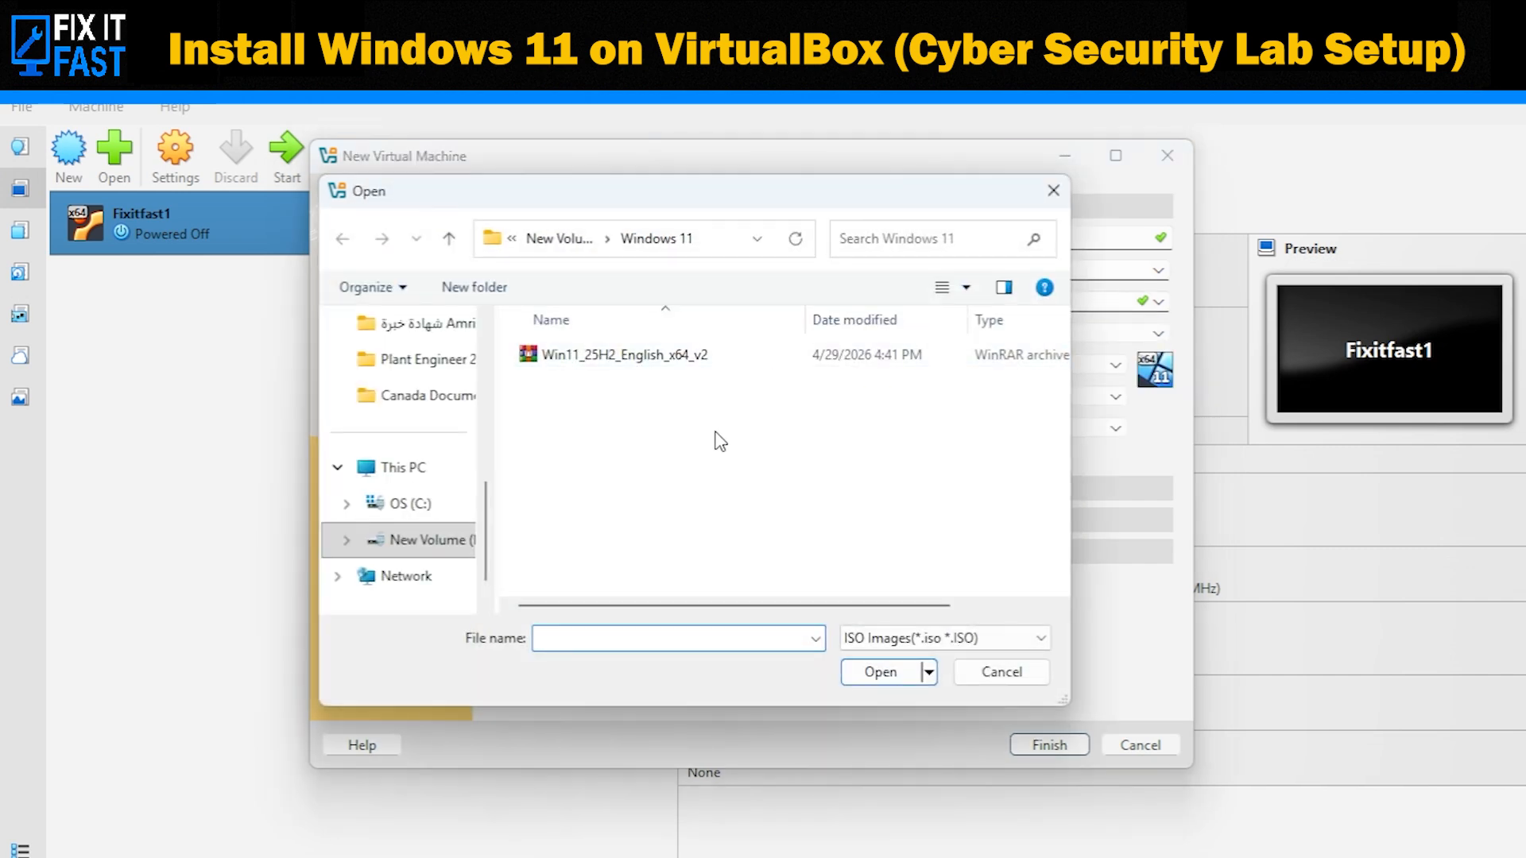
left_click(580, 358)
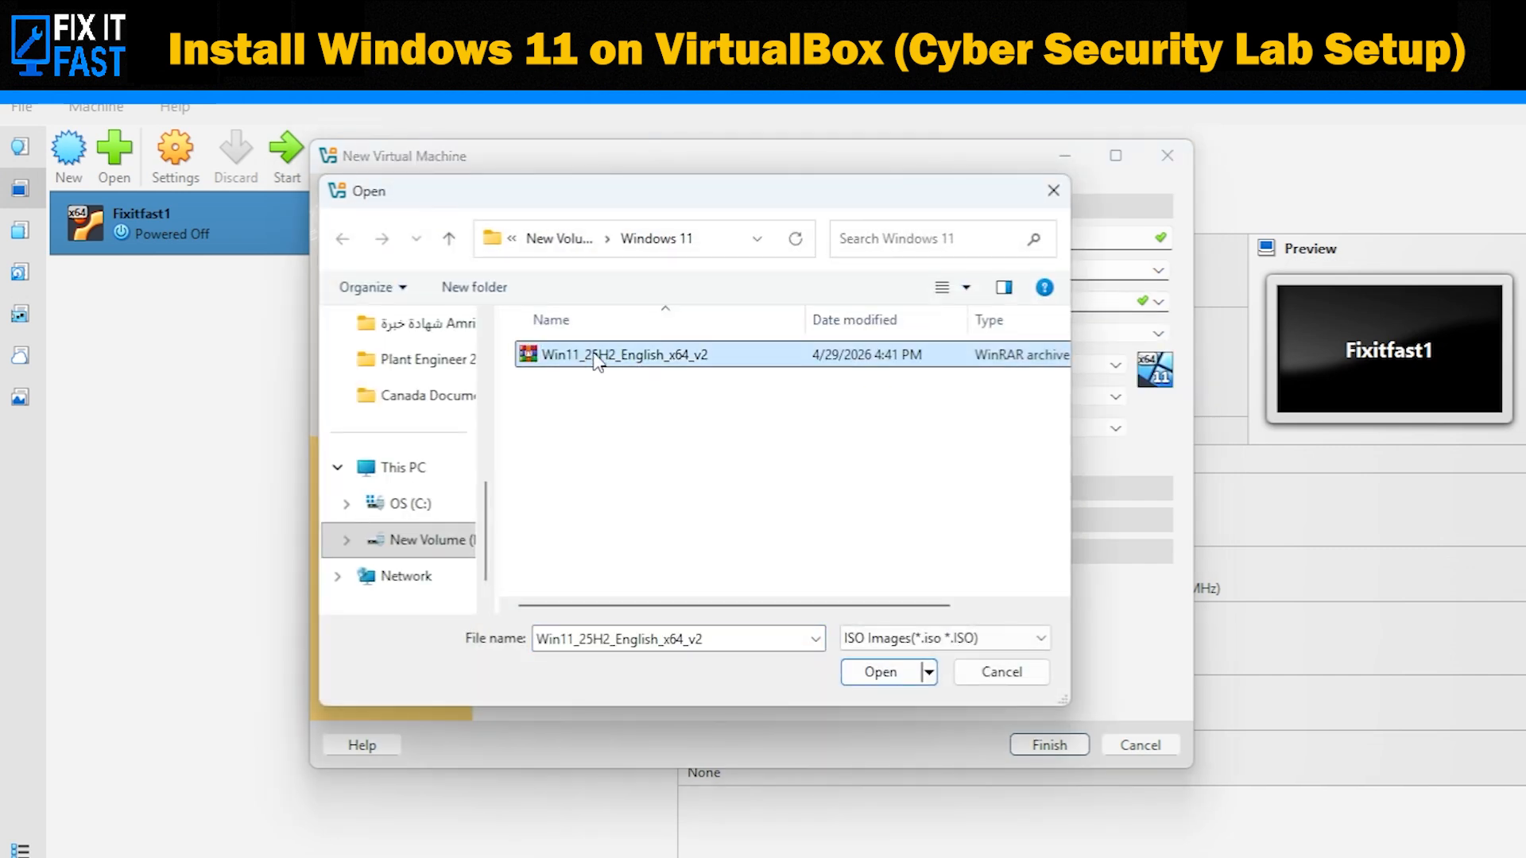
double_click(596, 360)
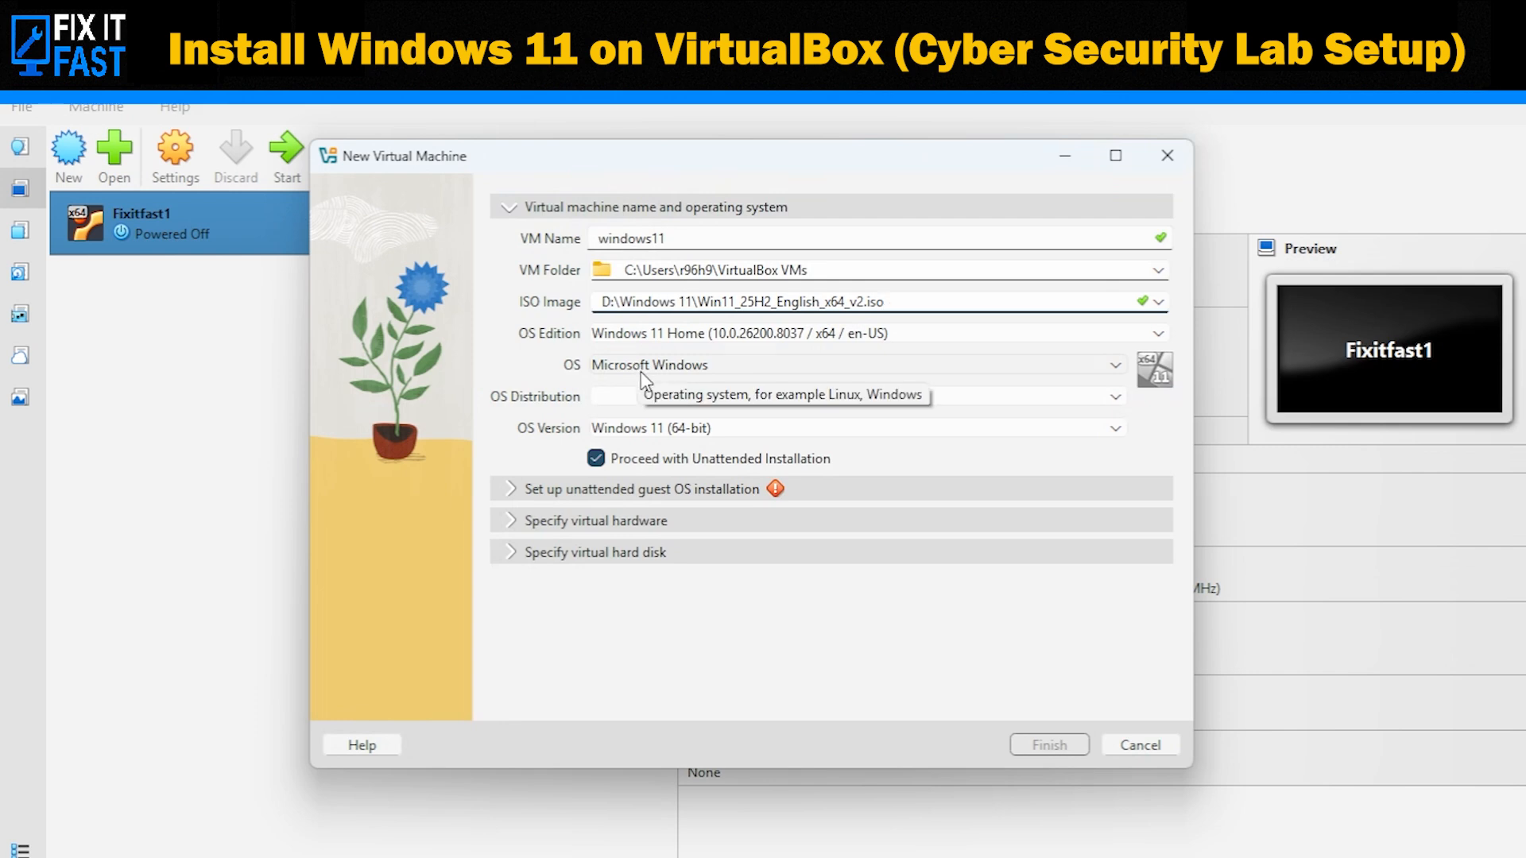
In unattended setup, replace the default user name and enter a password with matching confirmation.
left_click(513, 492)
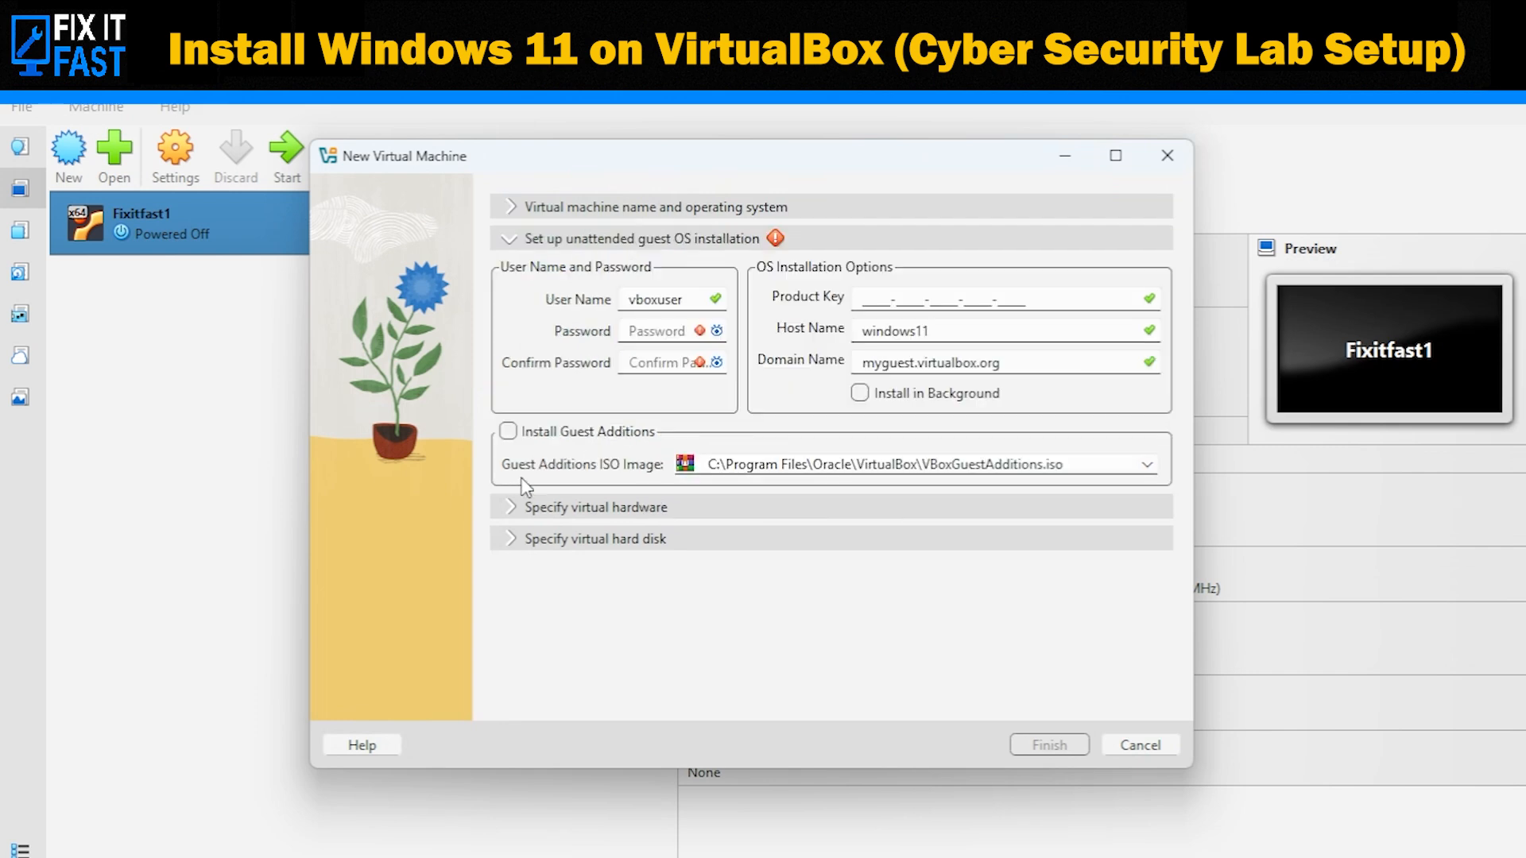
left_click(645, 327)
double_click(654, 308)
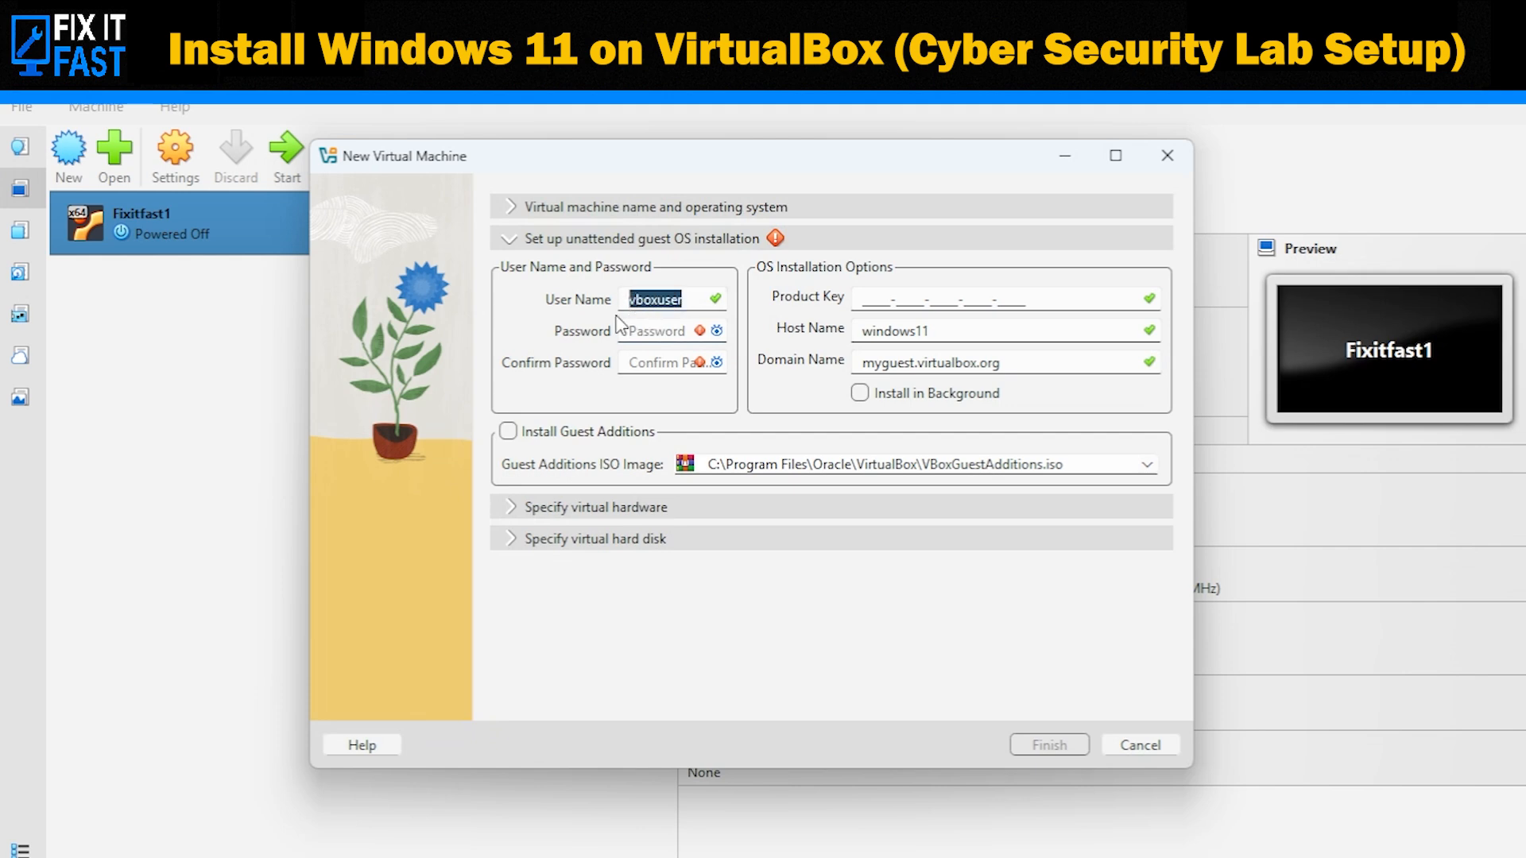
type("hsalamah033")
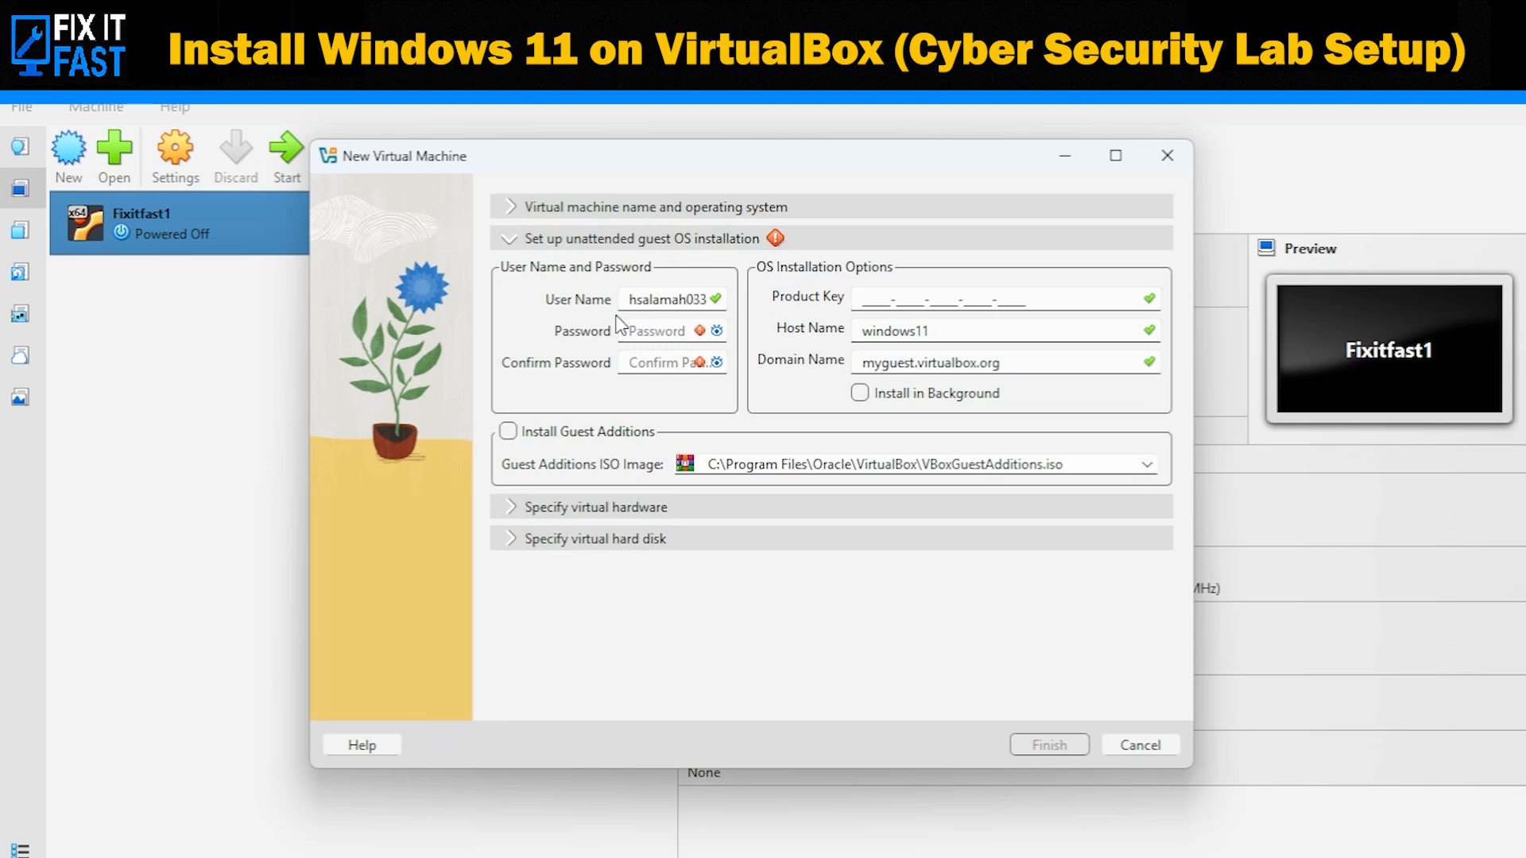
type("••••••")
key("Tab")
type("••••••")
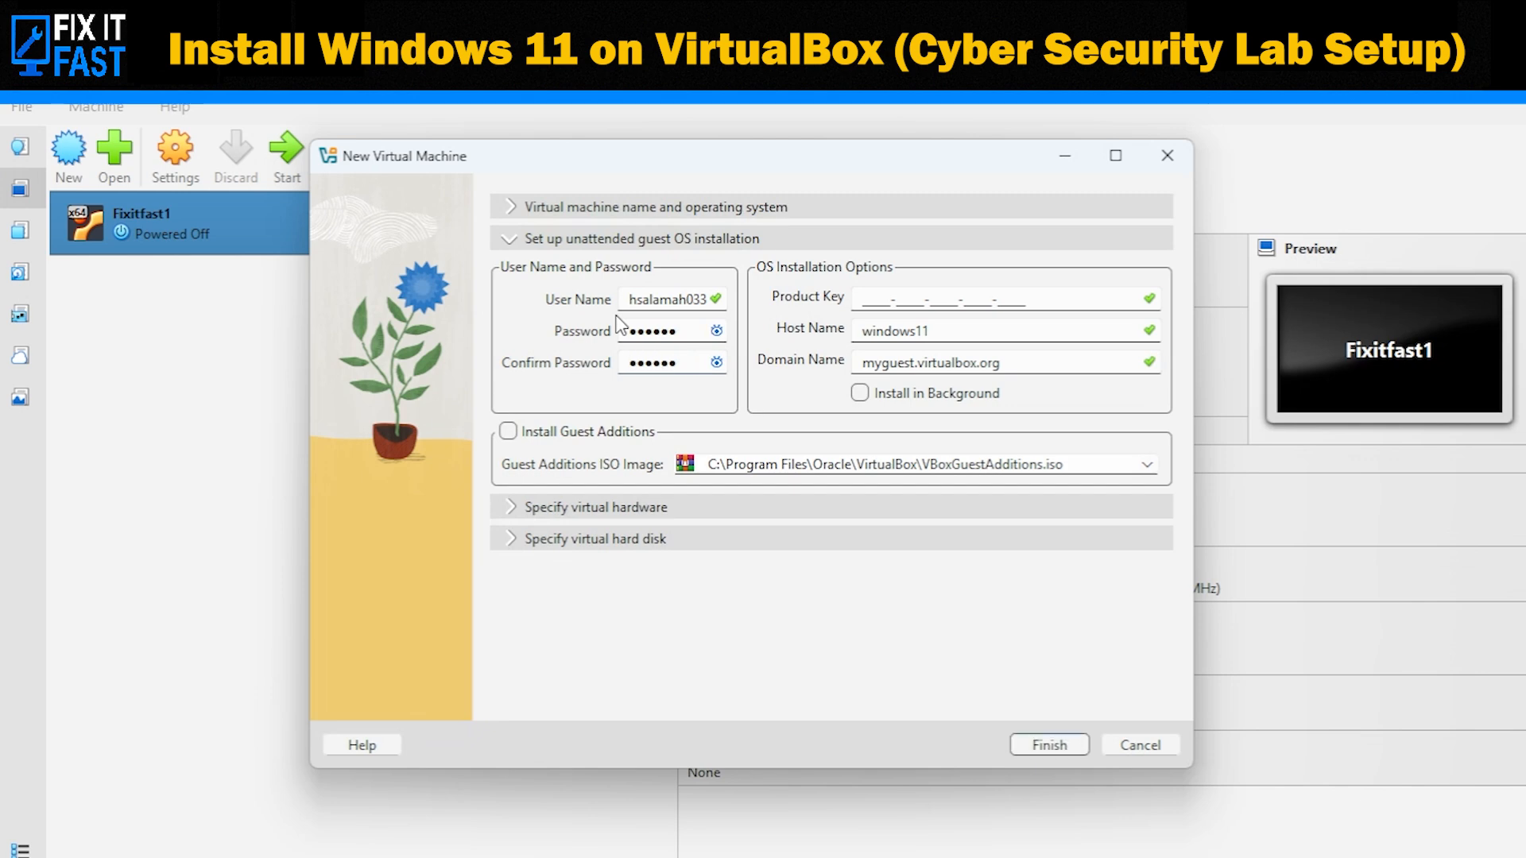
Set Base Memory to 8192 MB and CPUs to 4, then finish creating the VM.
left_click(514, 511)
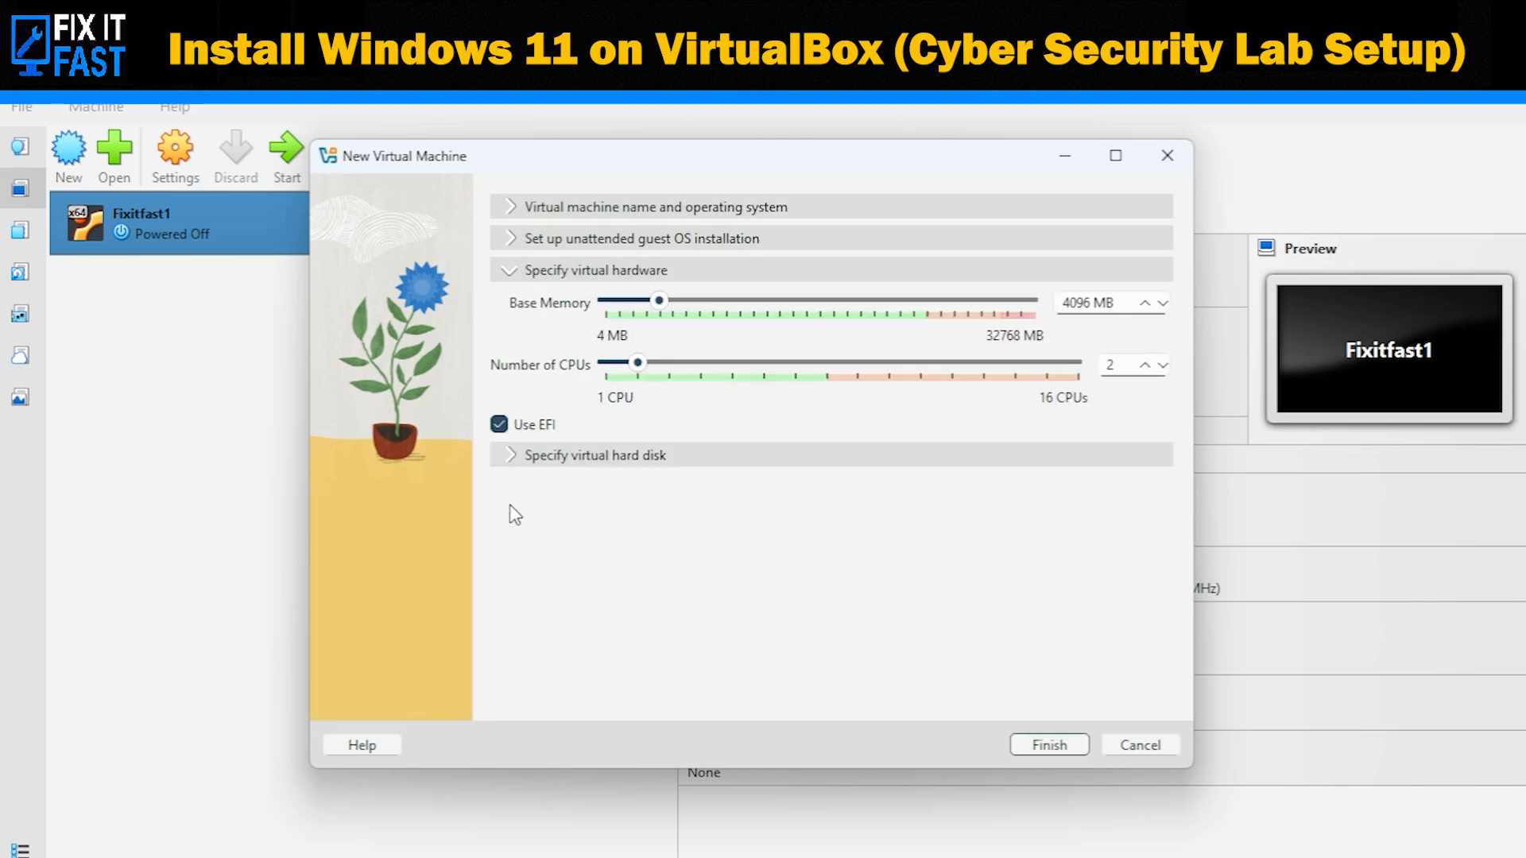
left_click_drag(657, 304, 712, 317)
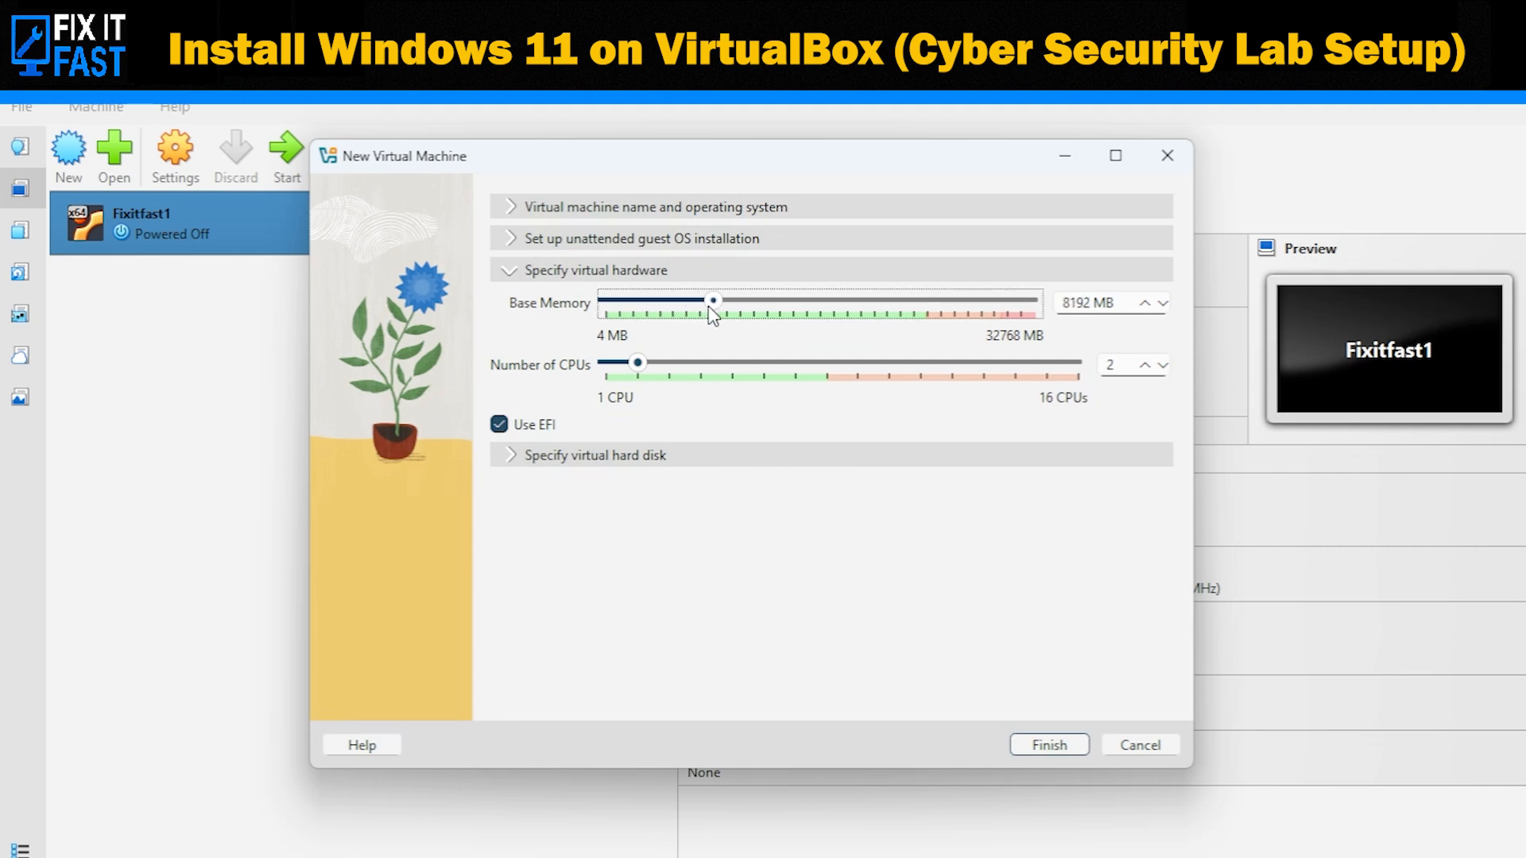
left_click_drag(638, 364, 696, 372)
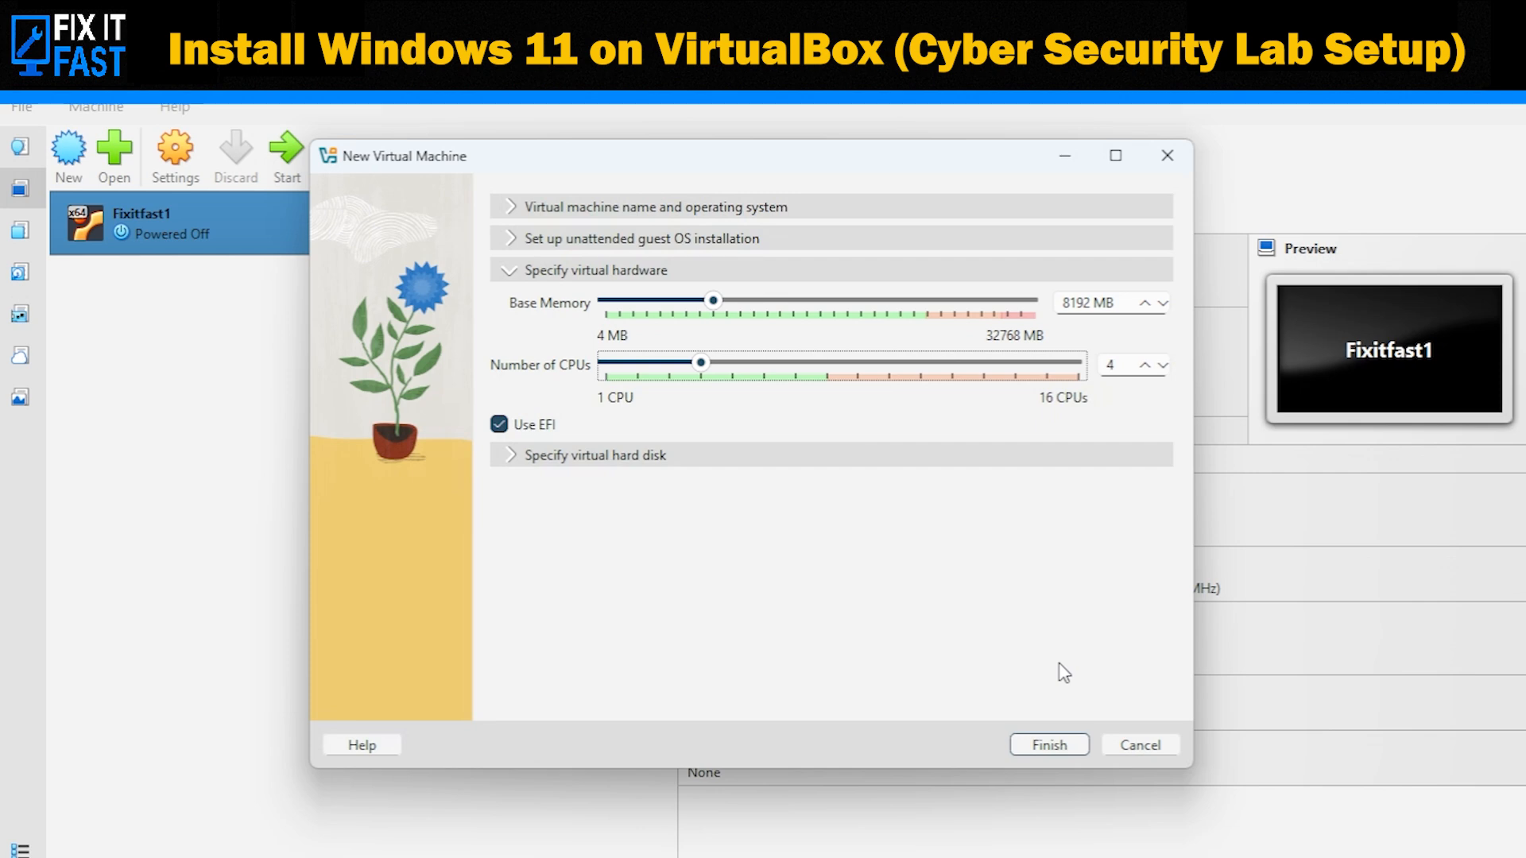
left_click(1057, 745)
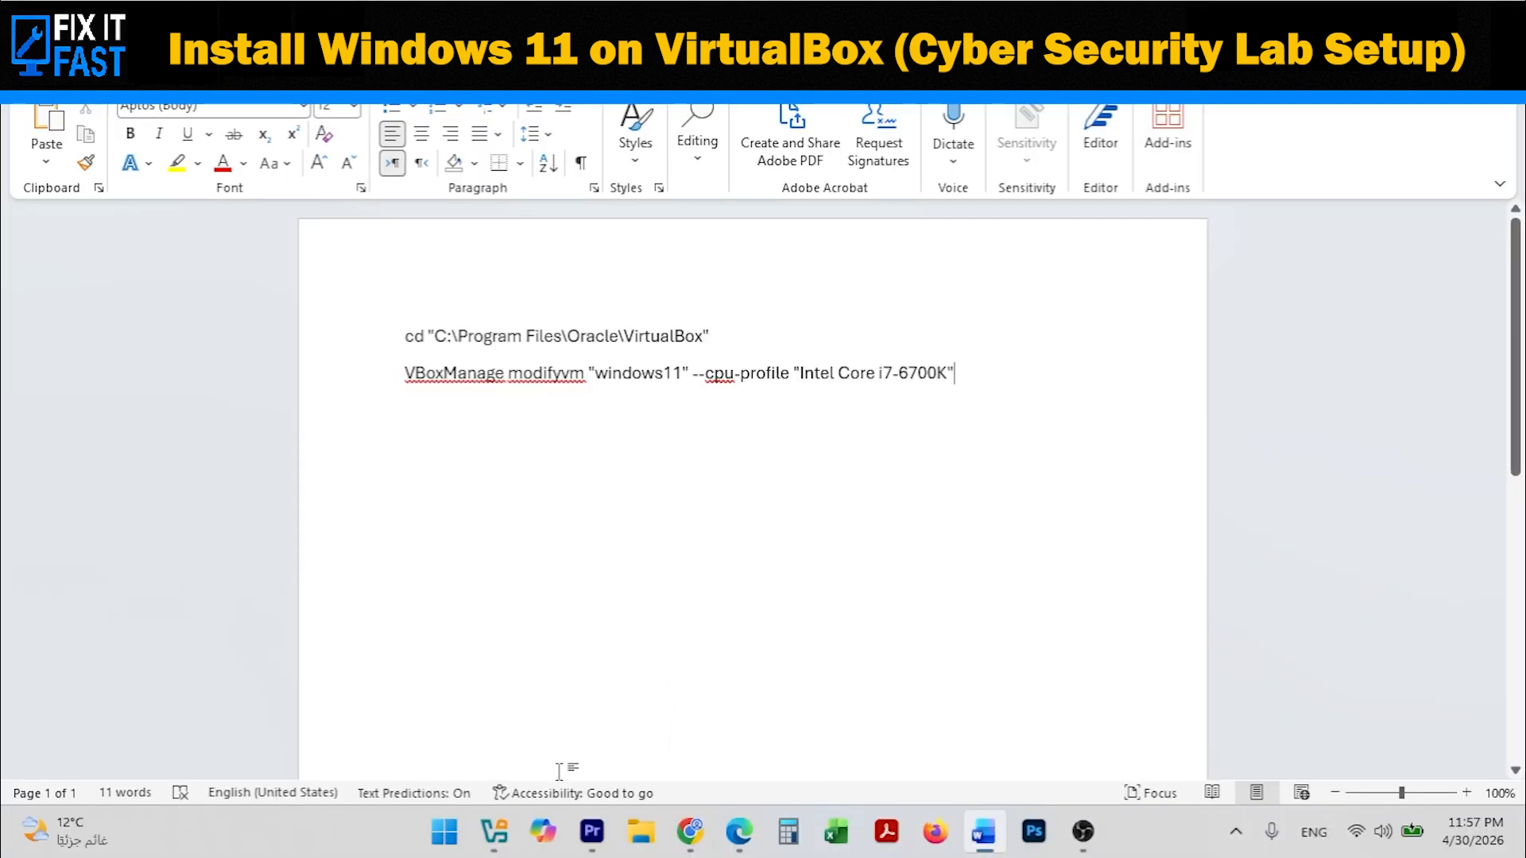
Launch Command Prompt as administrator via the Start search for 'cmd'.
left_click(442, 836)
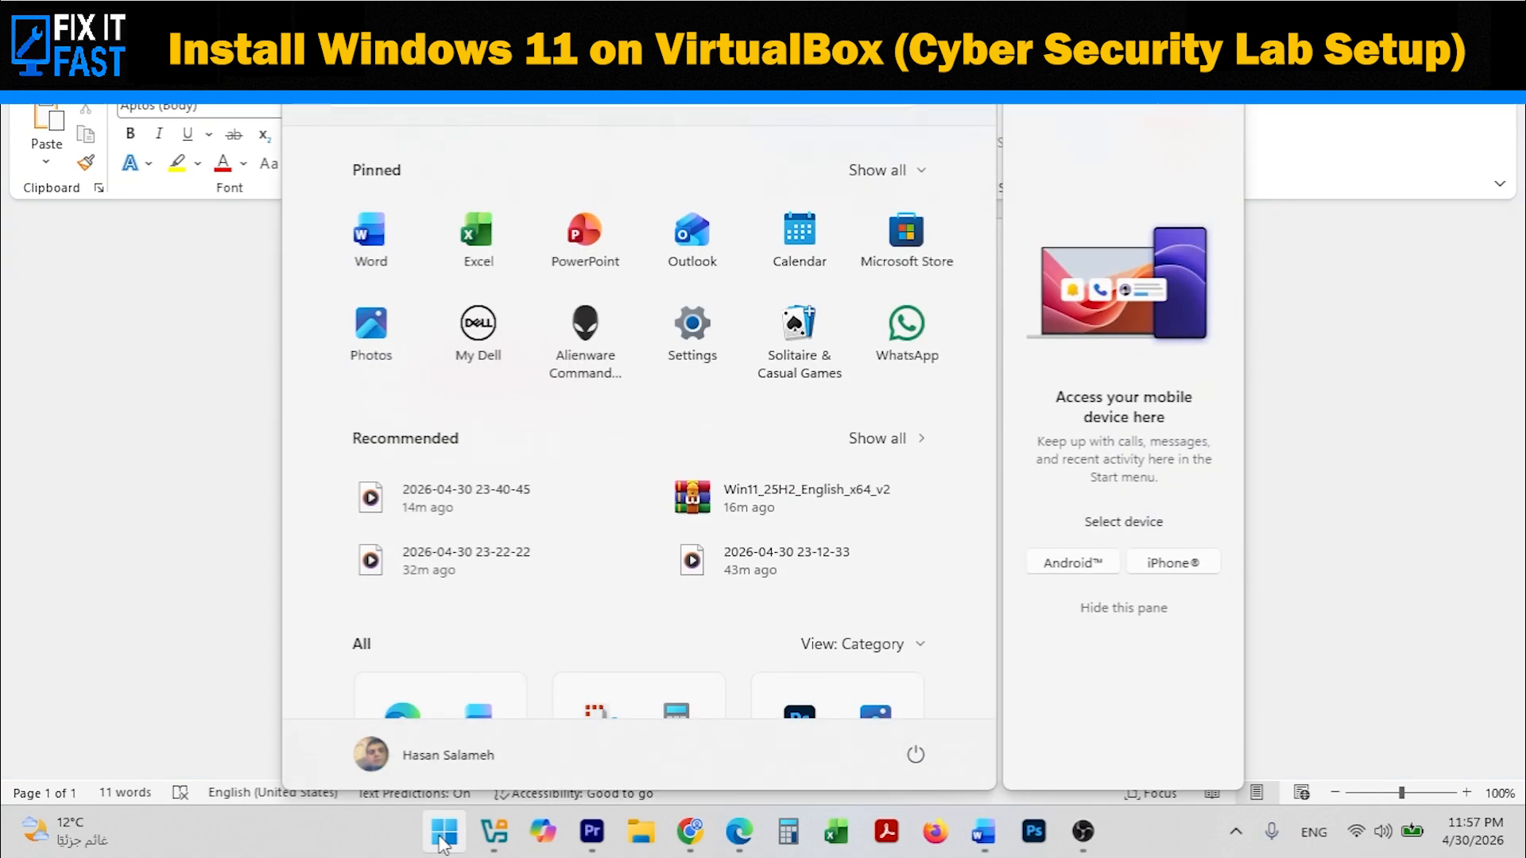
type("cmd")
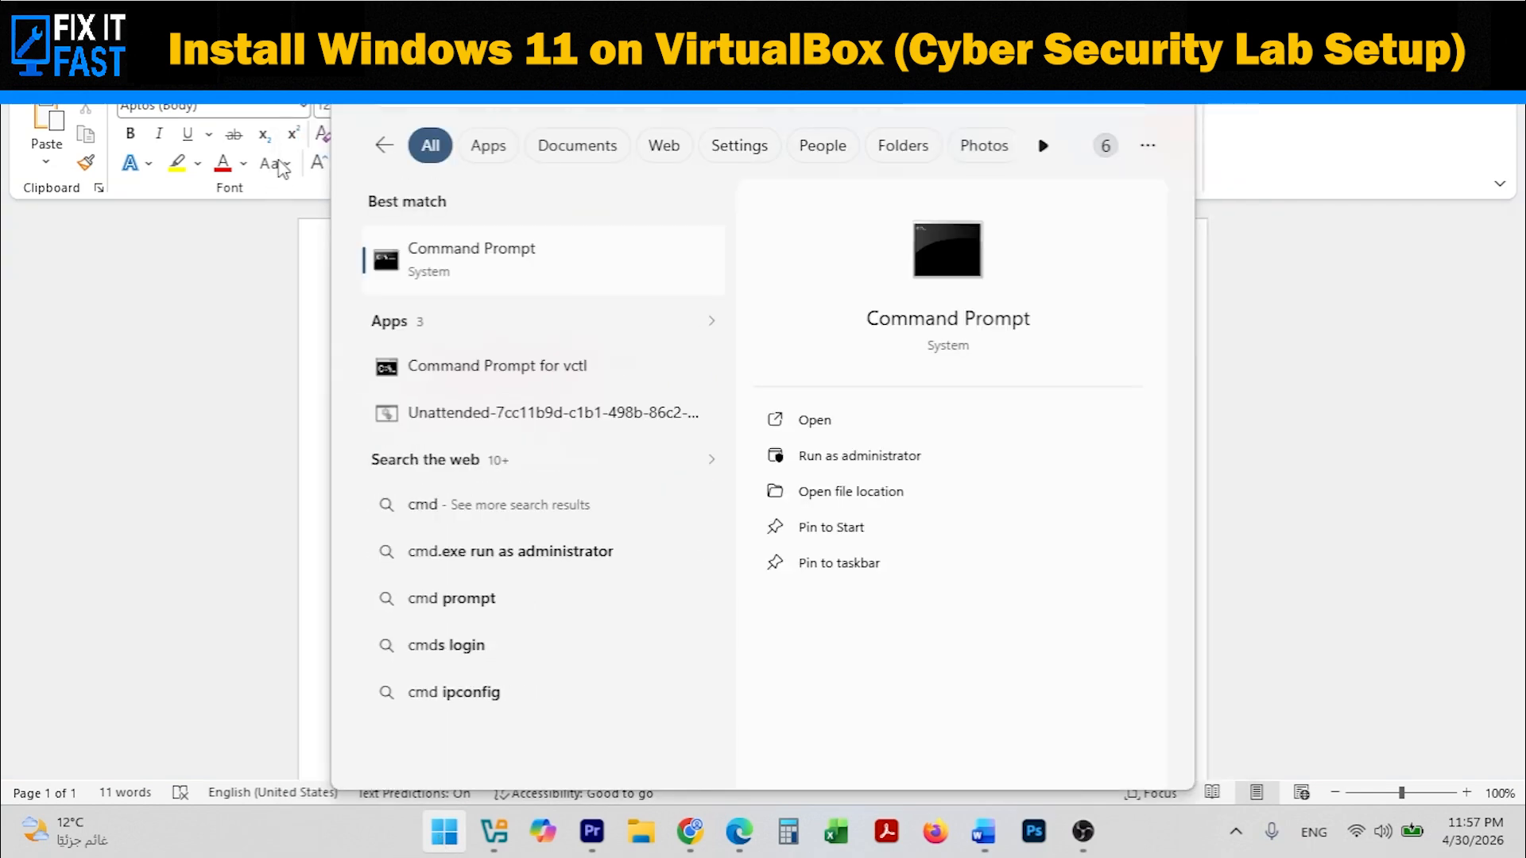
right_click(418, 253)
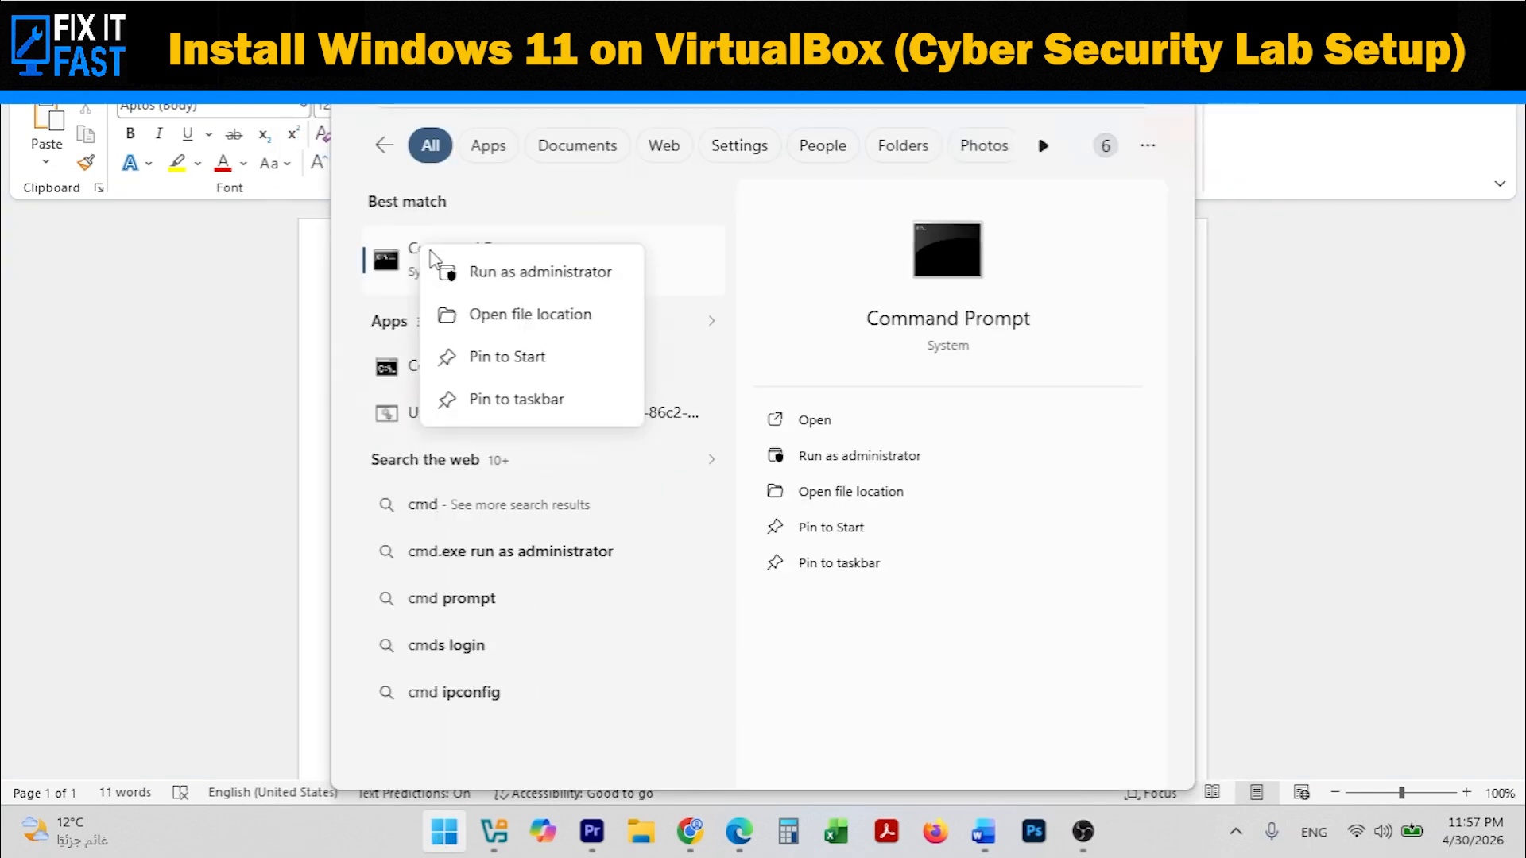
left_click(556, 274)
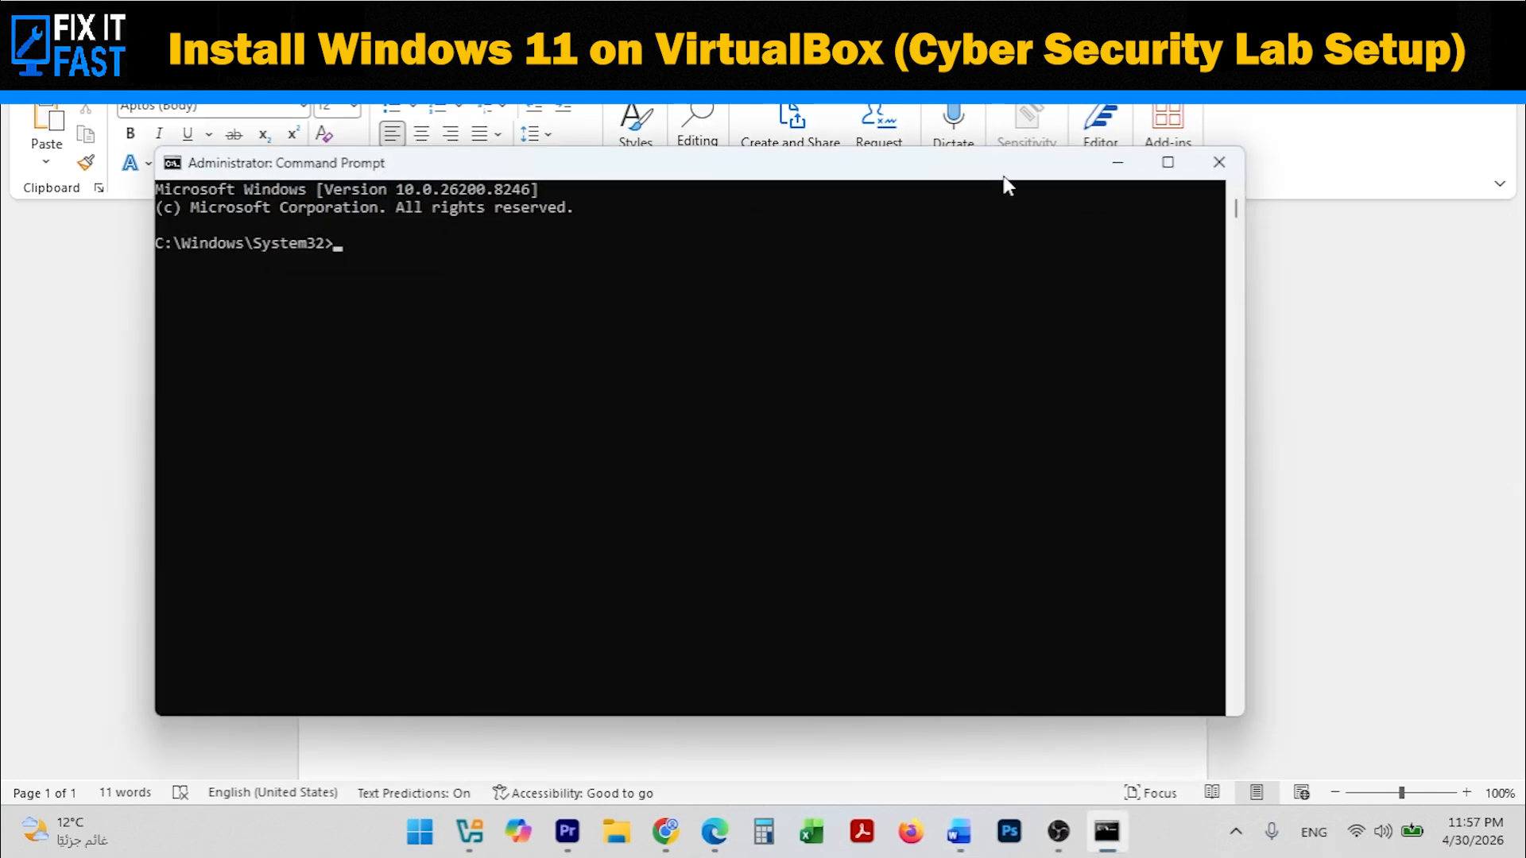
left_click_drag(1005, 176, 1096, 408)
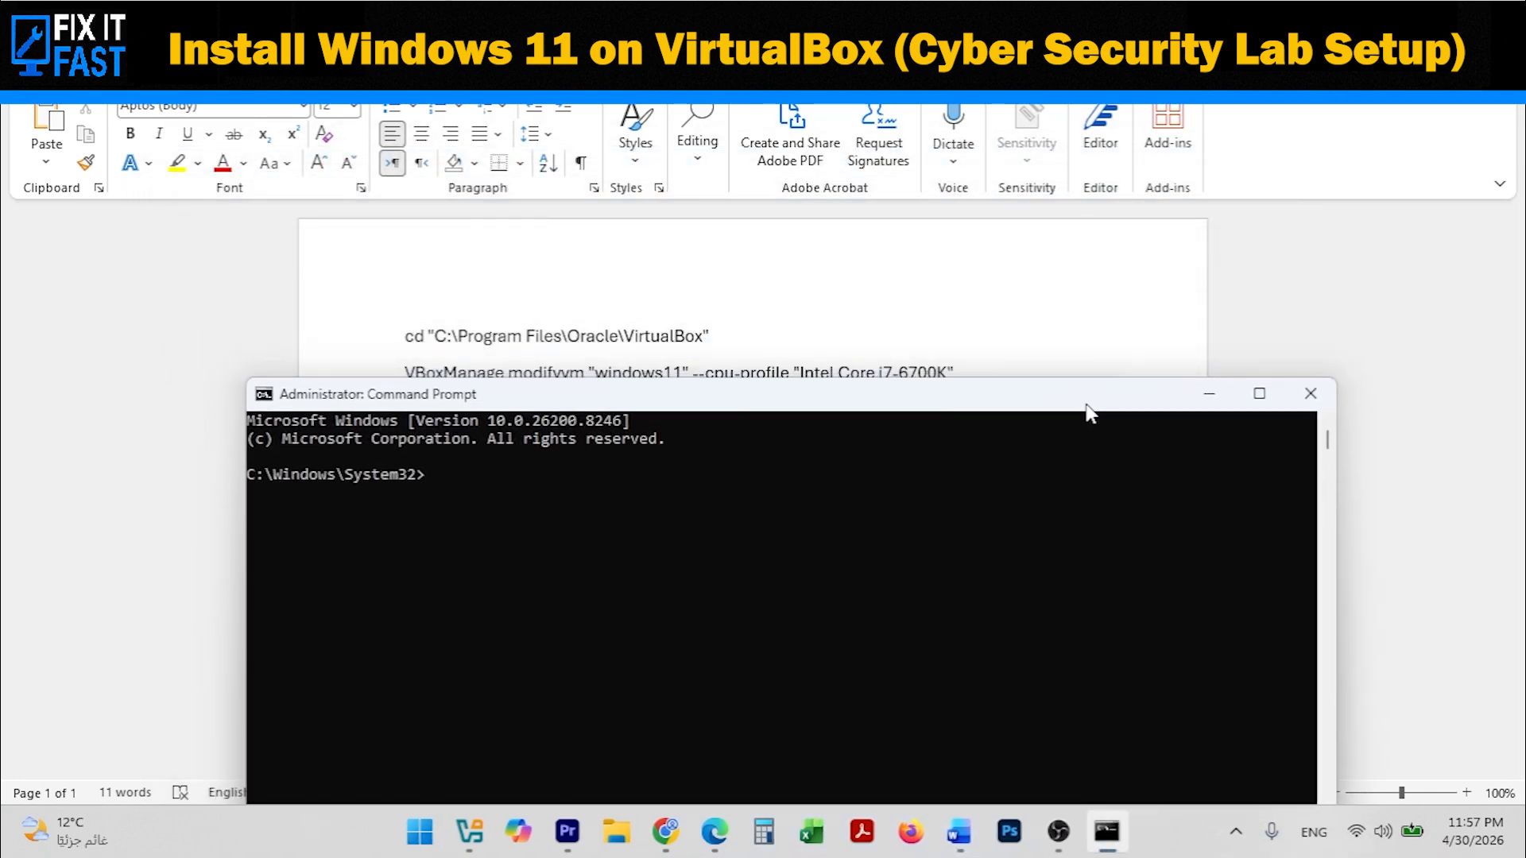
Copy the cd command from the Word notes and run it to enter the VirtualBox folder.
left_click(564, 350)
triple_click(556, 338)
right_click(554, 334)
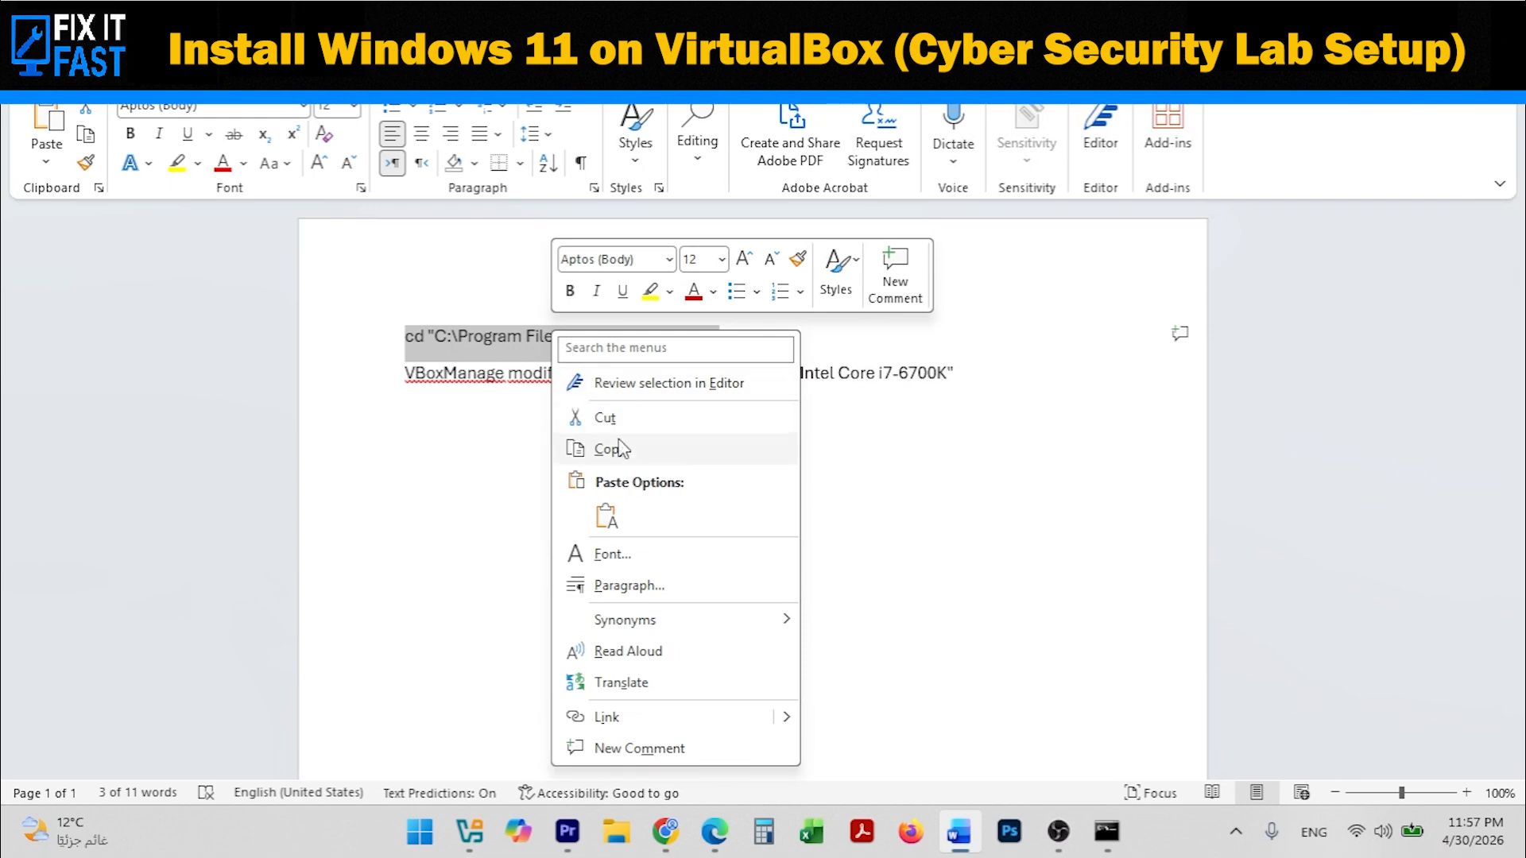
left_click(608, 449)
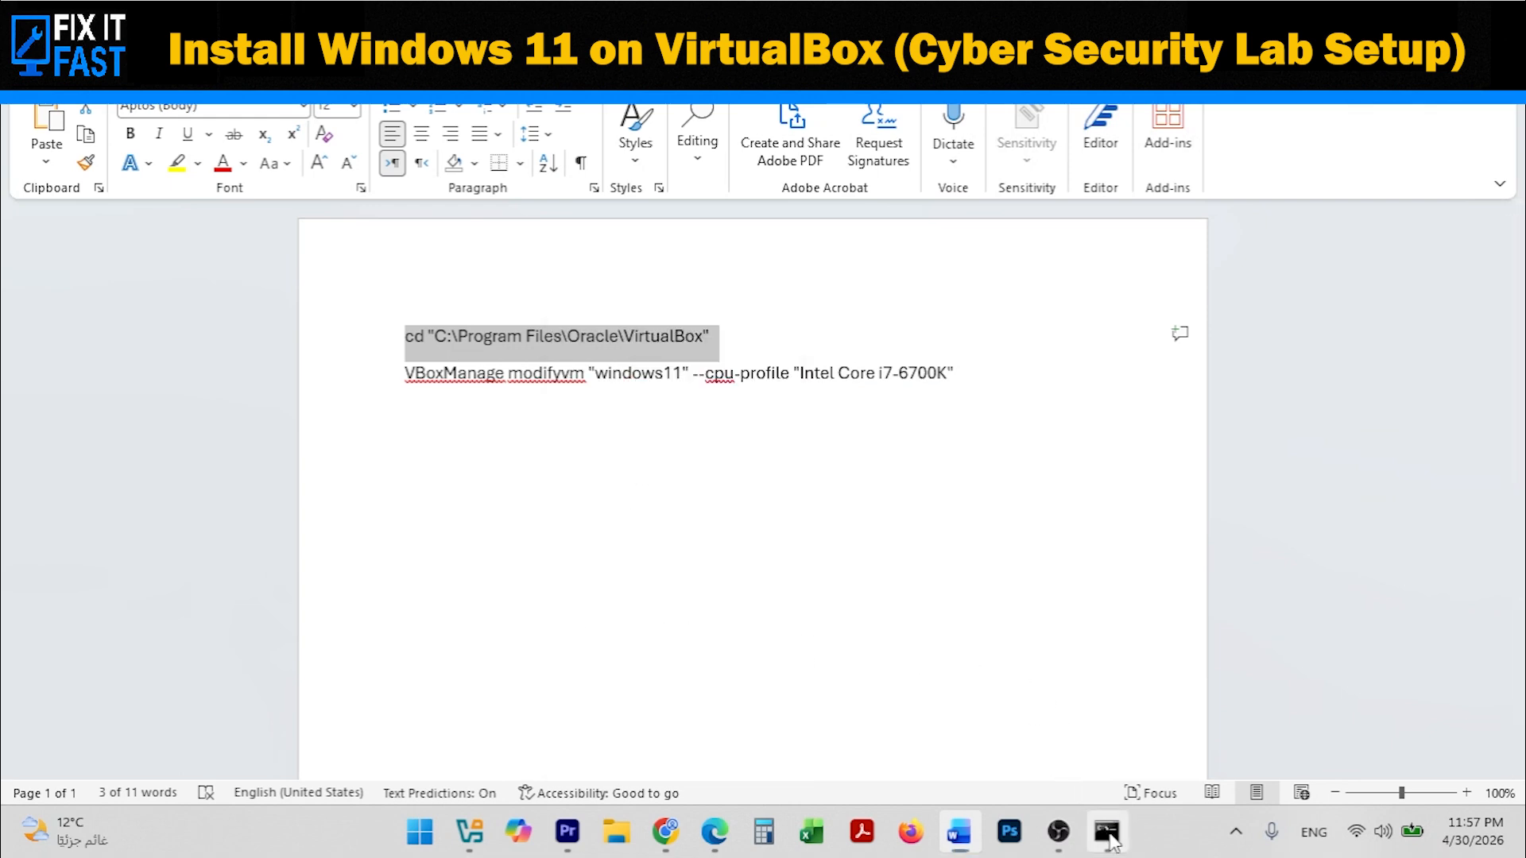
left_click(1106, 831)
key("ctrl+v")
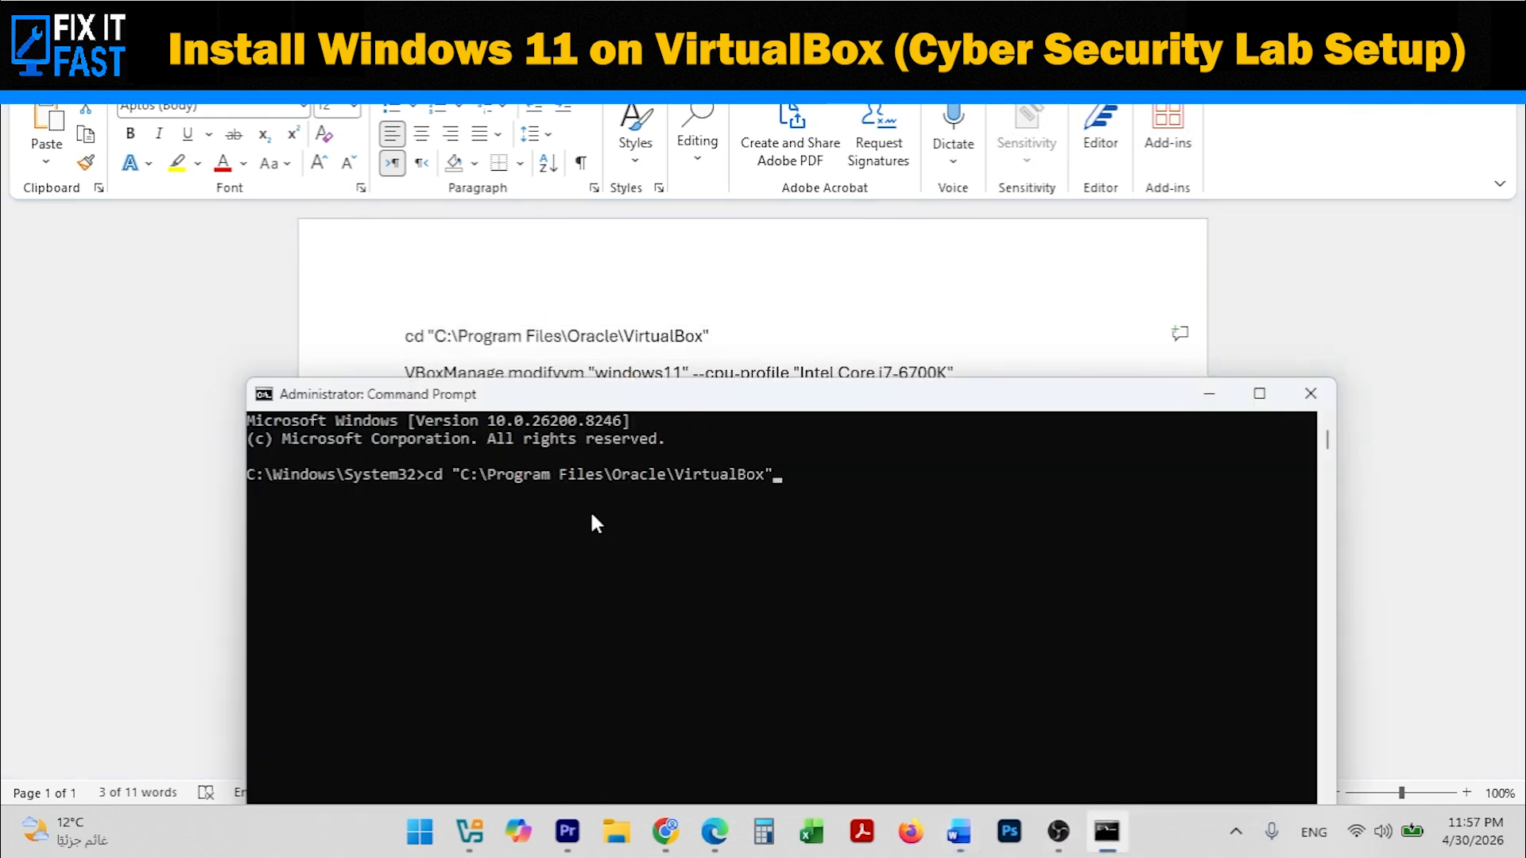
key("Return")
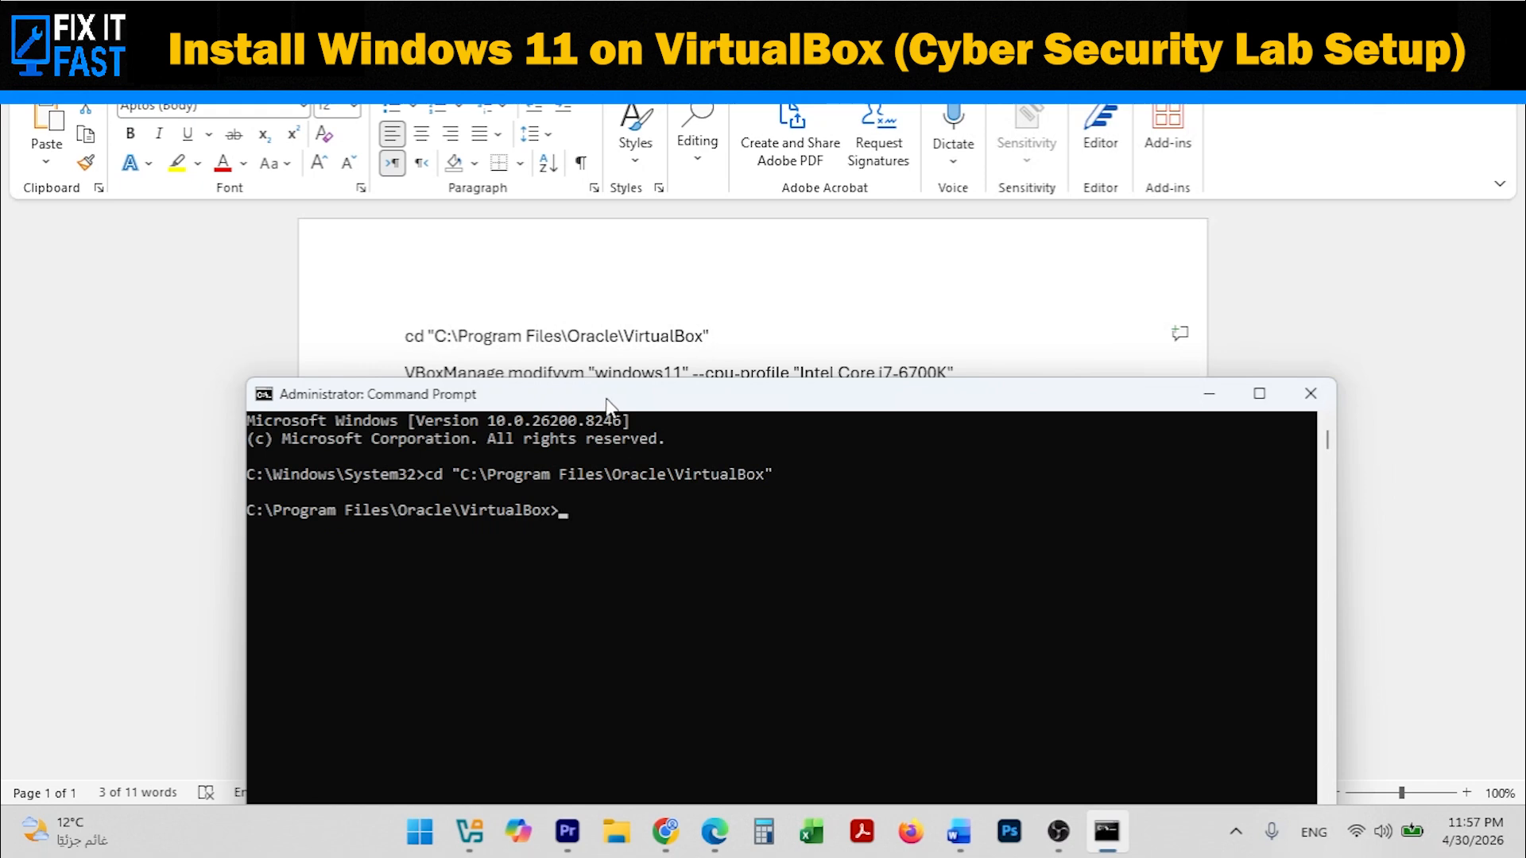
left_click_drag(605, 397, 597, 422)
Copy and run VBoxManage modifyvm windows11 --cpu-profile "Intel Core i7-6700K" in the Command Prompt.
left_click(598, 376)
double_click(599, 375)
triple_click(598, 374)
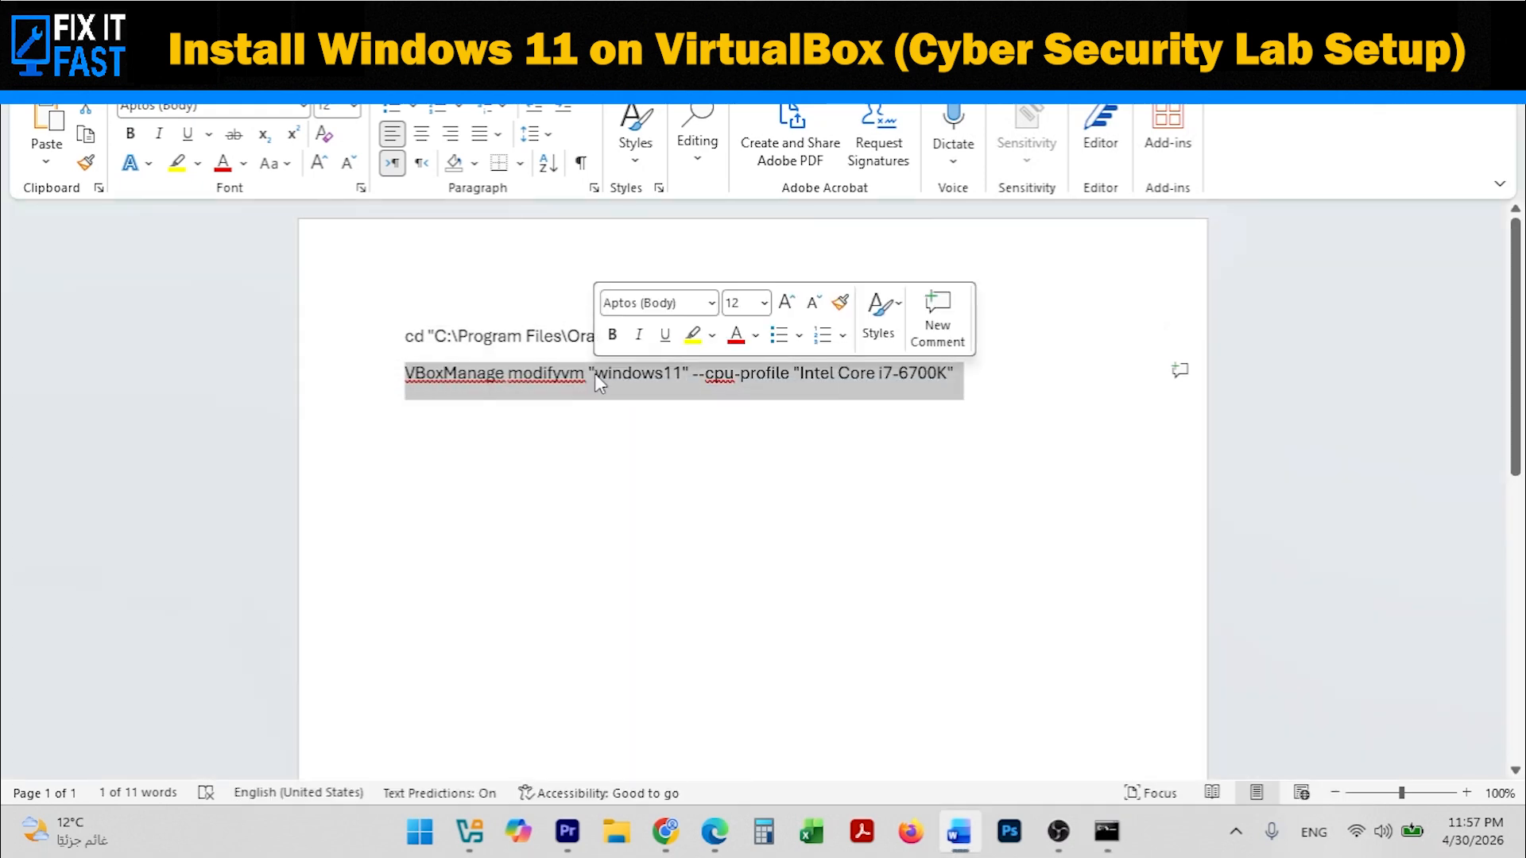
double_click(599, 369)
triple_click(600, 369)
right_click(599, 369)
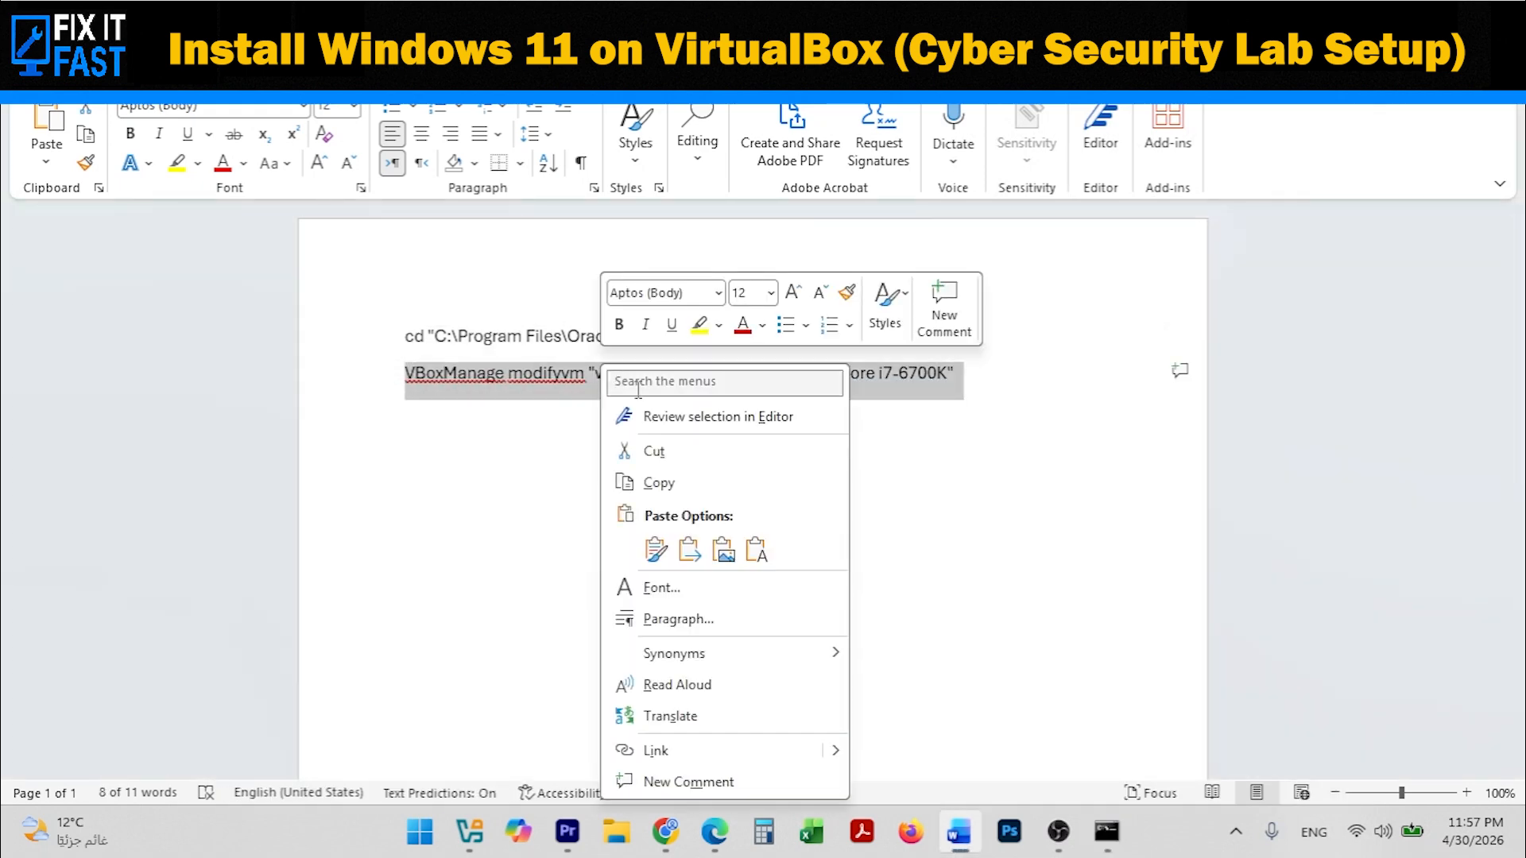
left_click(684, 484)
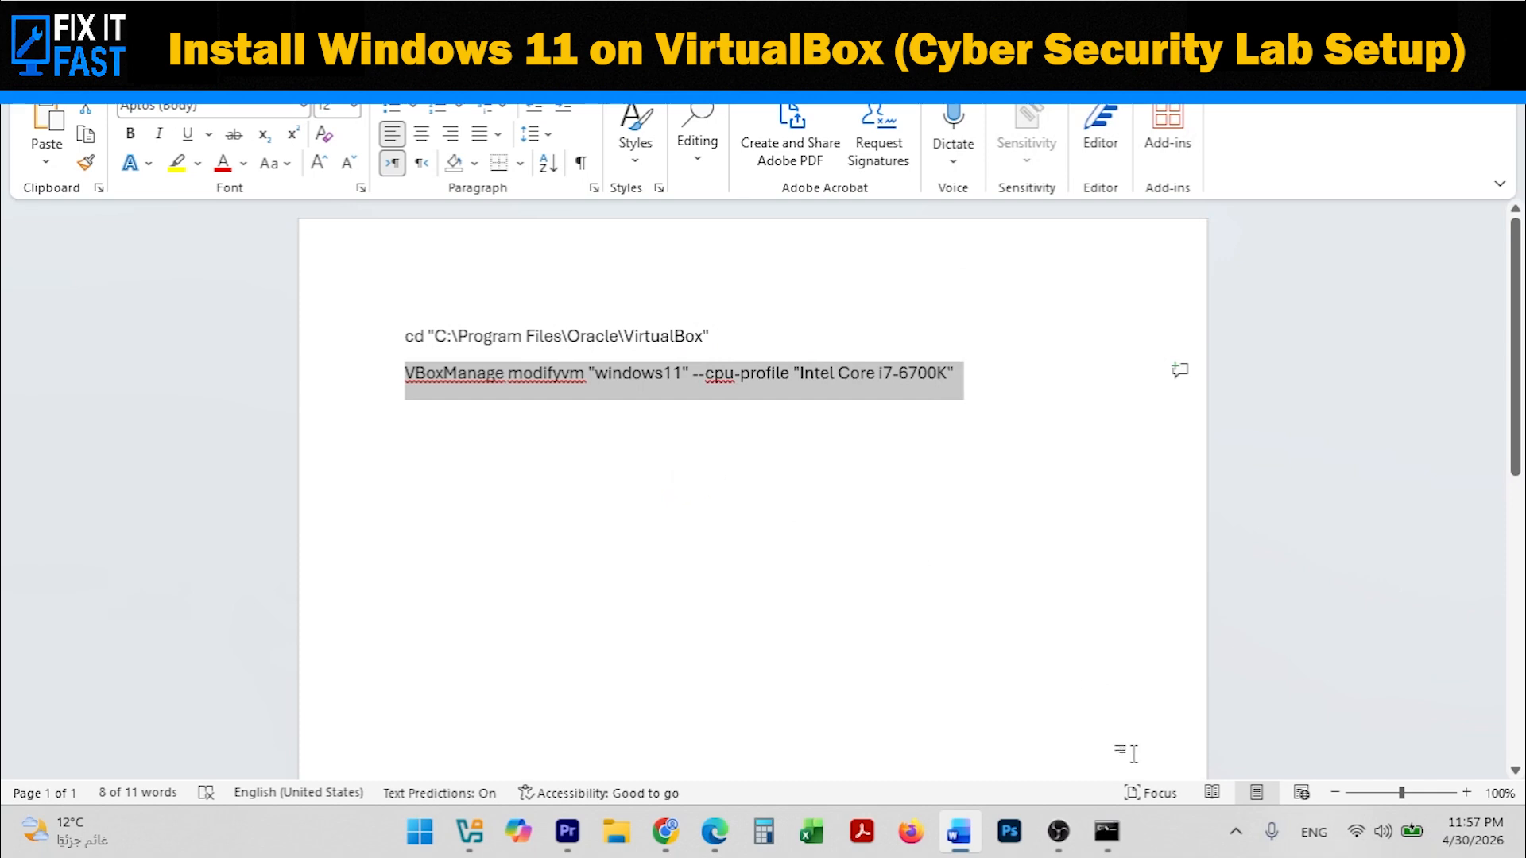
left_click(1106, 831)
key("ctrl+v")
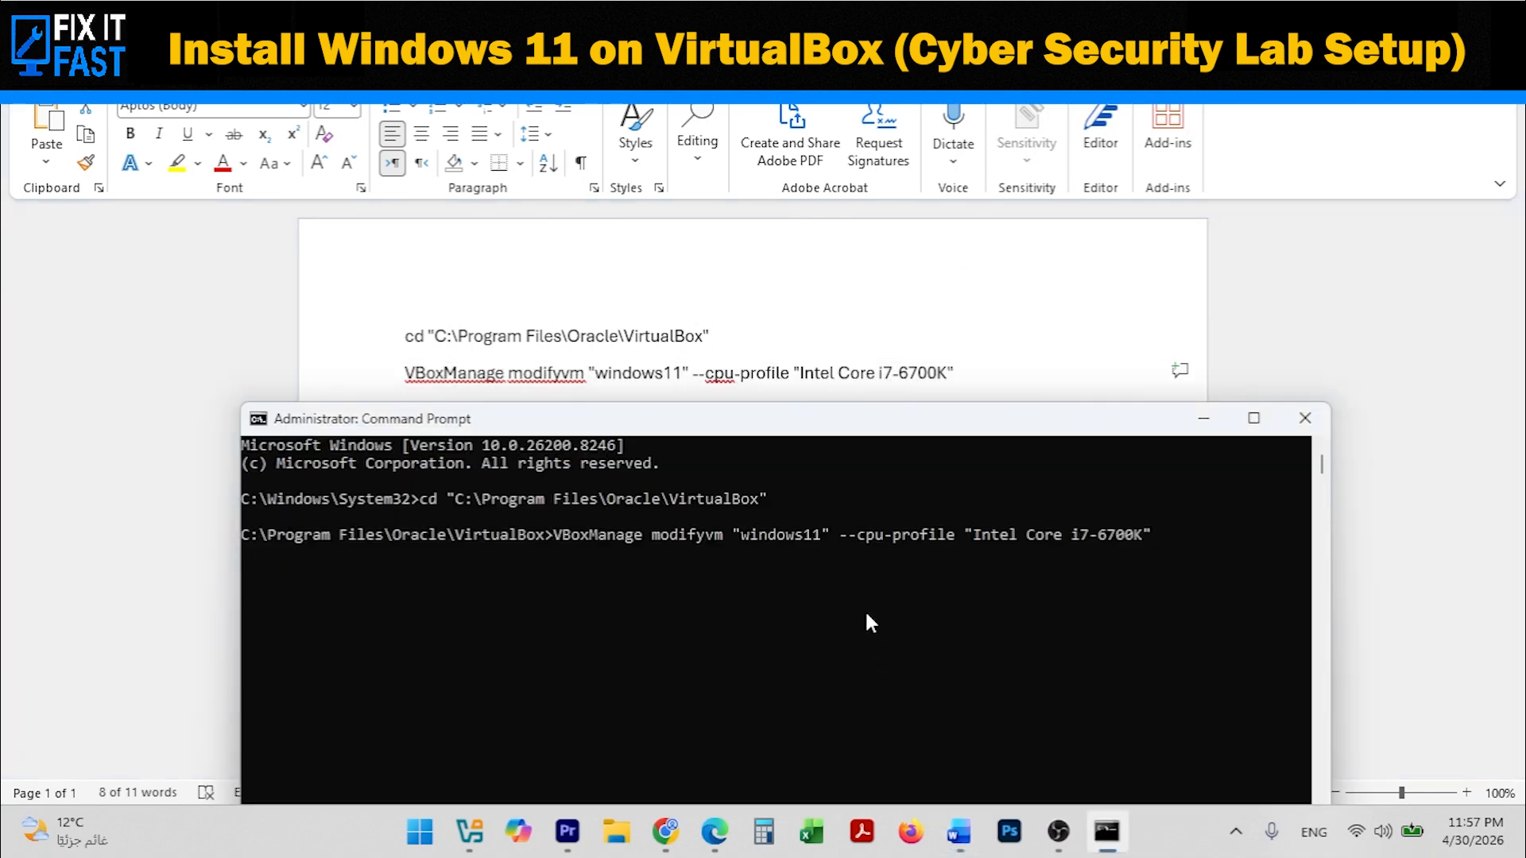
key("Return")
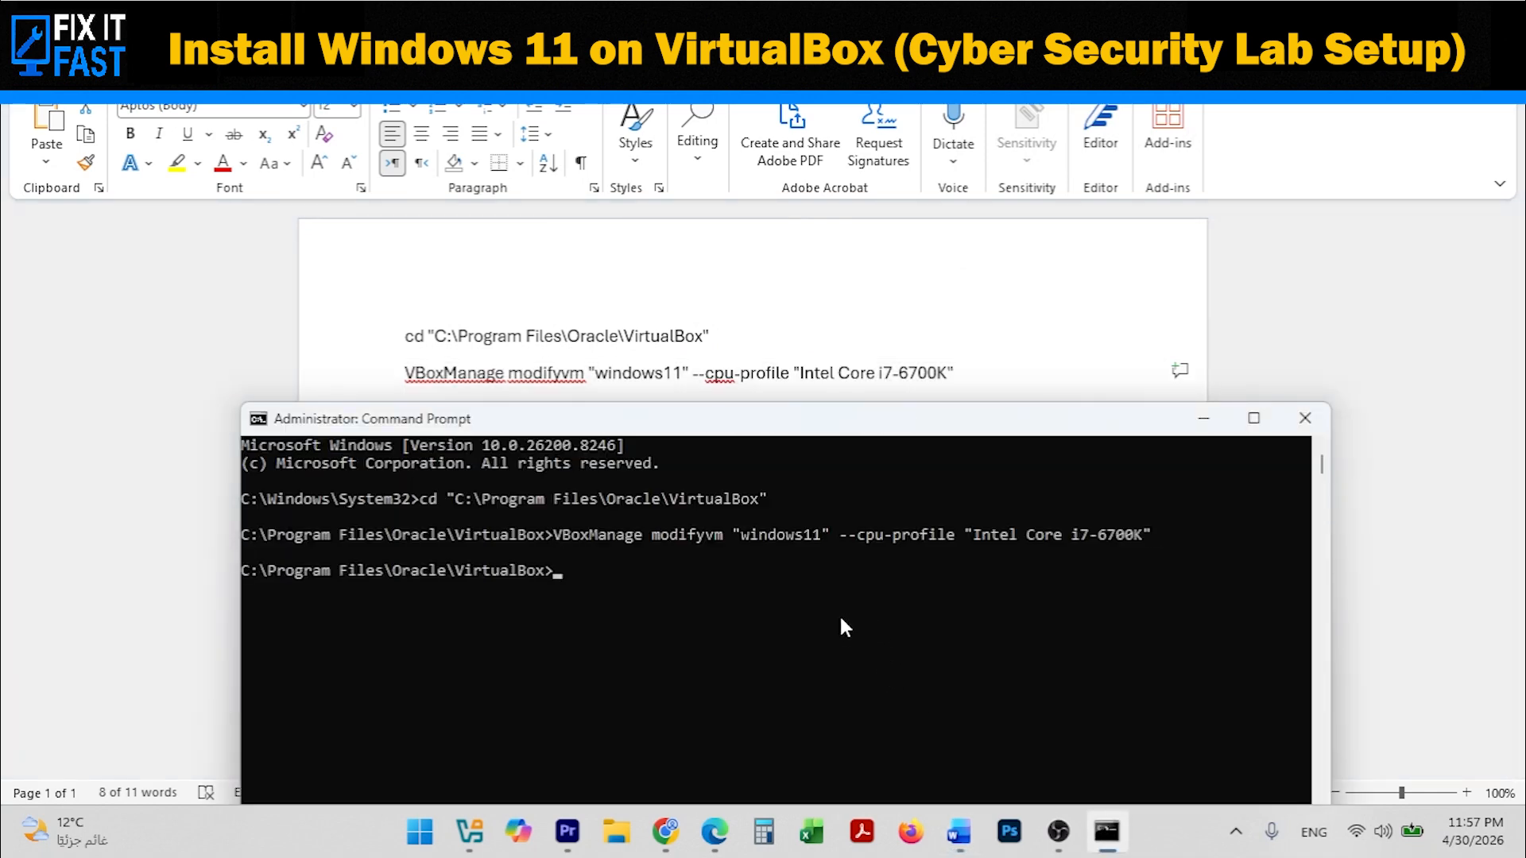
left_click_drag(688, 590, 243, 443)
left_click(546, 620)
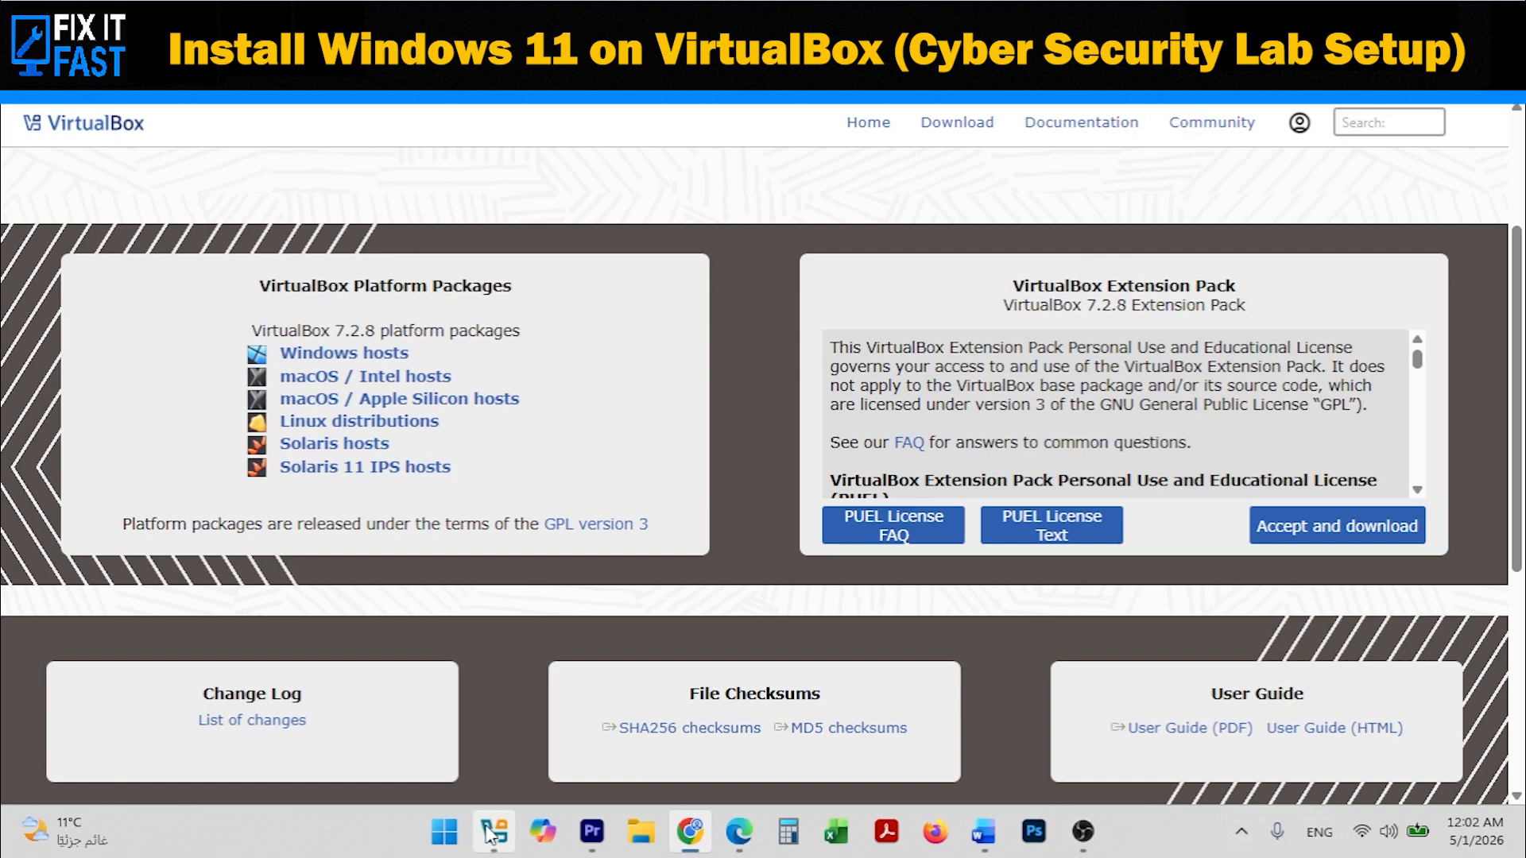
Bring up VirtualBox Manager, show the full VM details, and start the windows11 VM.
left_click(492, 831)
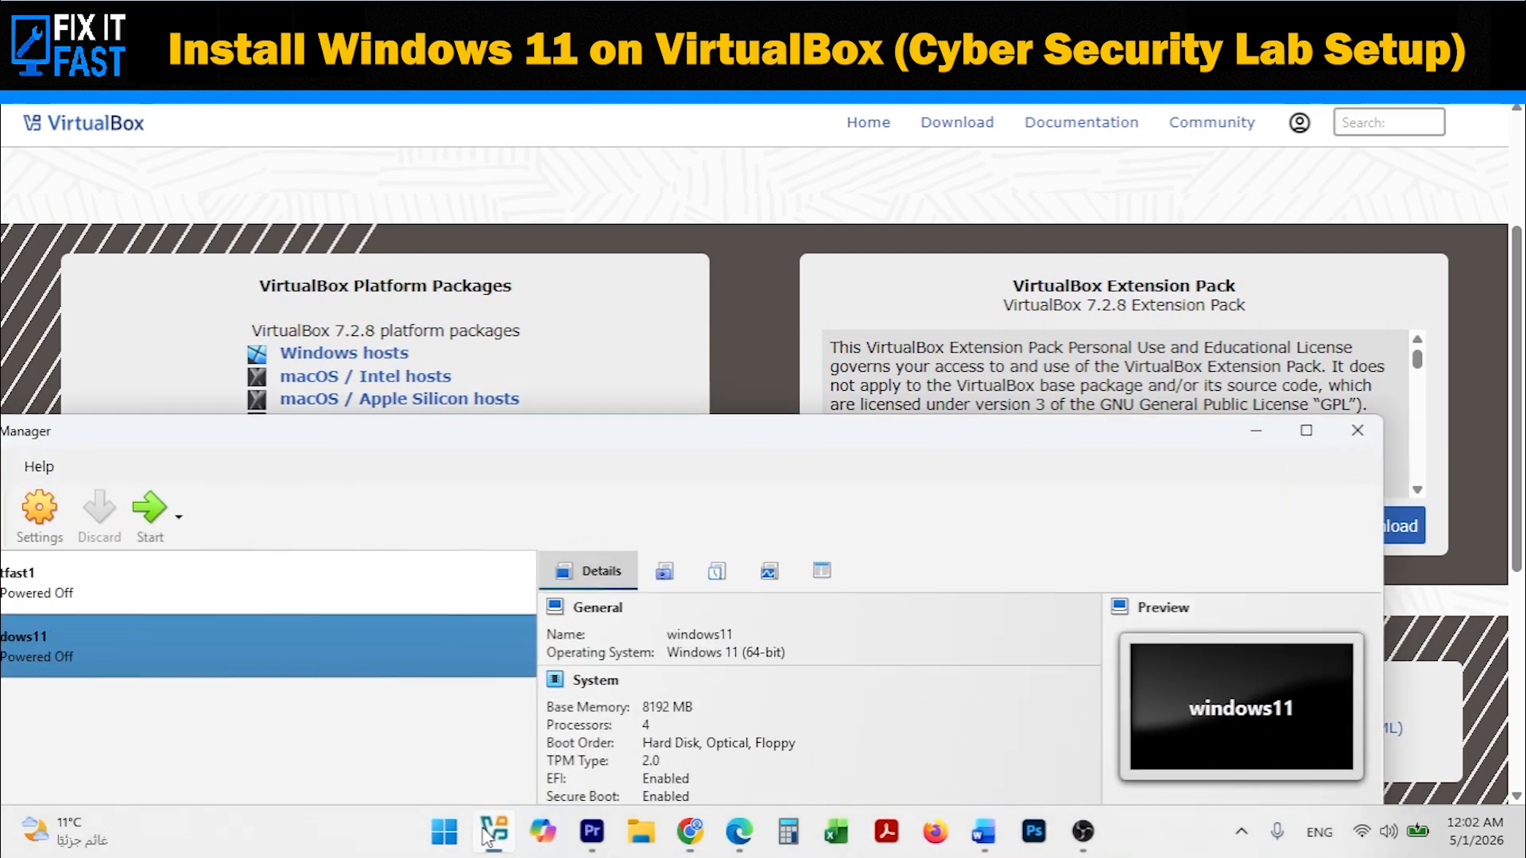
left_click_drag(553, 438, 723, 124)
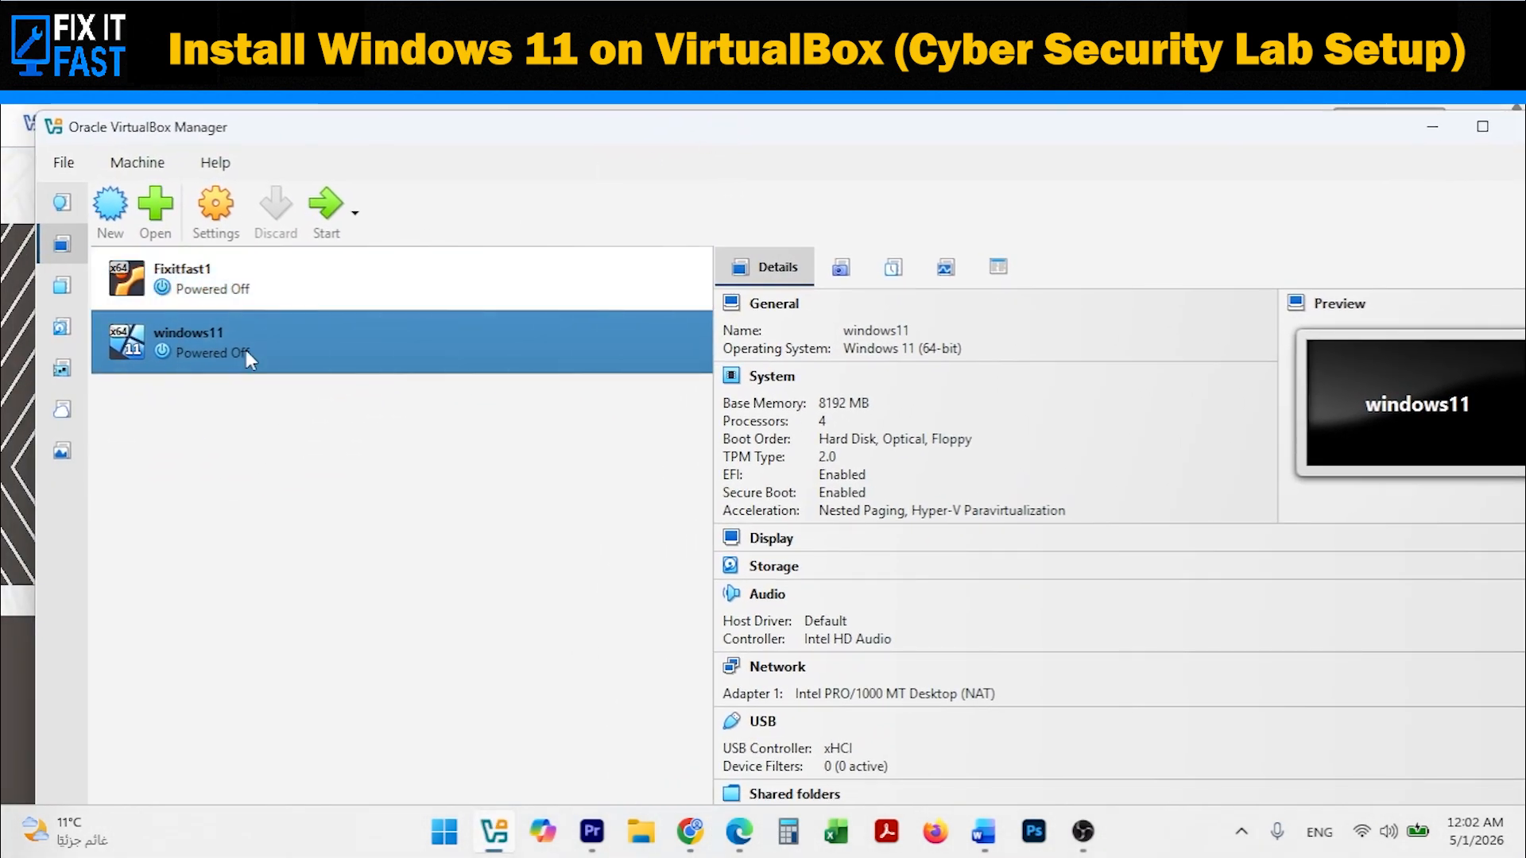
left_click(326, 205)
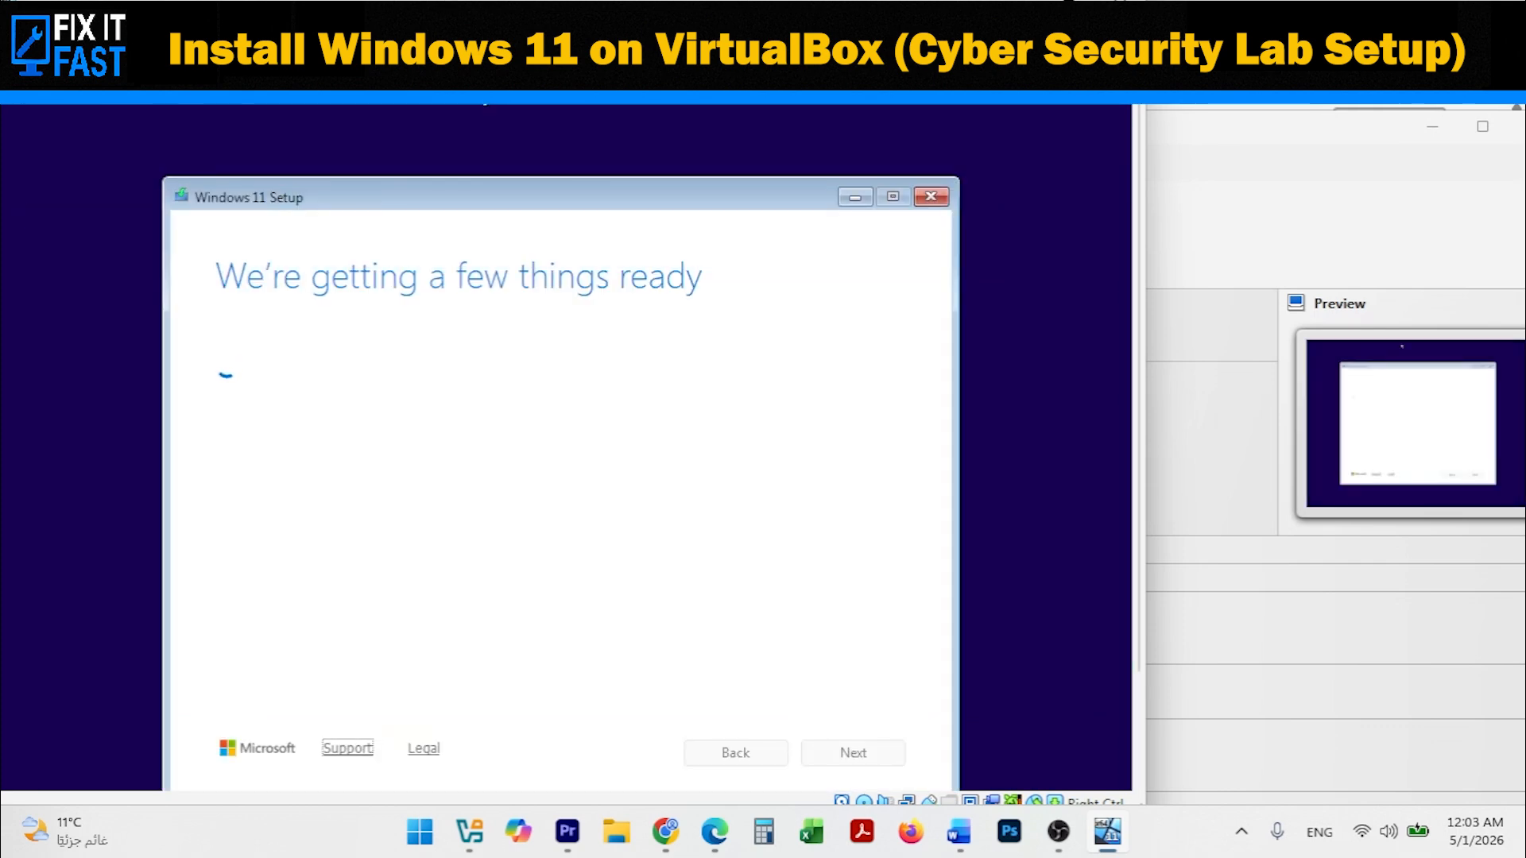
Move and resize the windows11 VM window and shift the Windows 11 Setup window up to show its footer.
left_click_drag(475, 83, 688, 113)
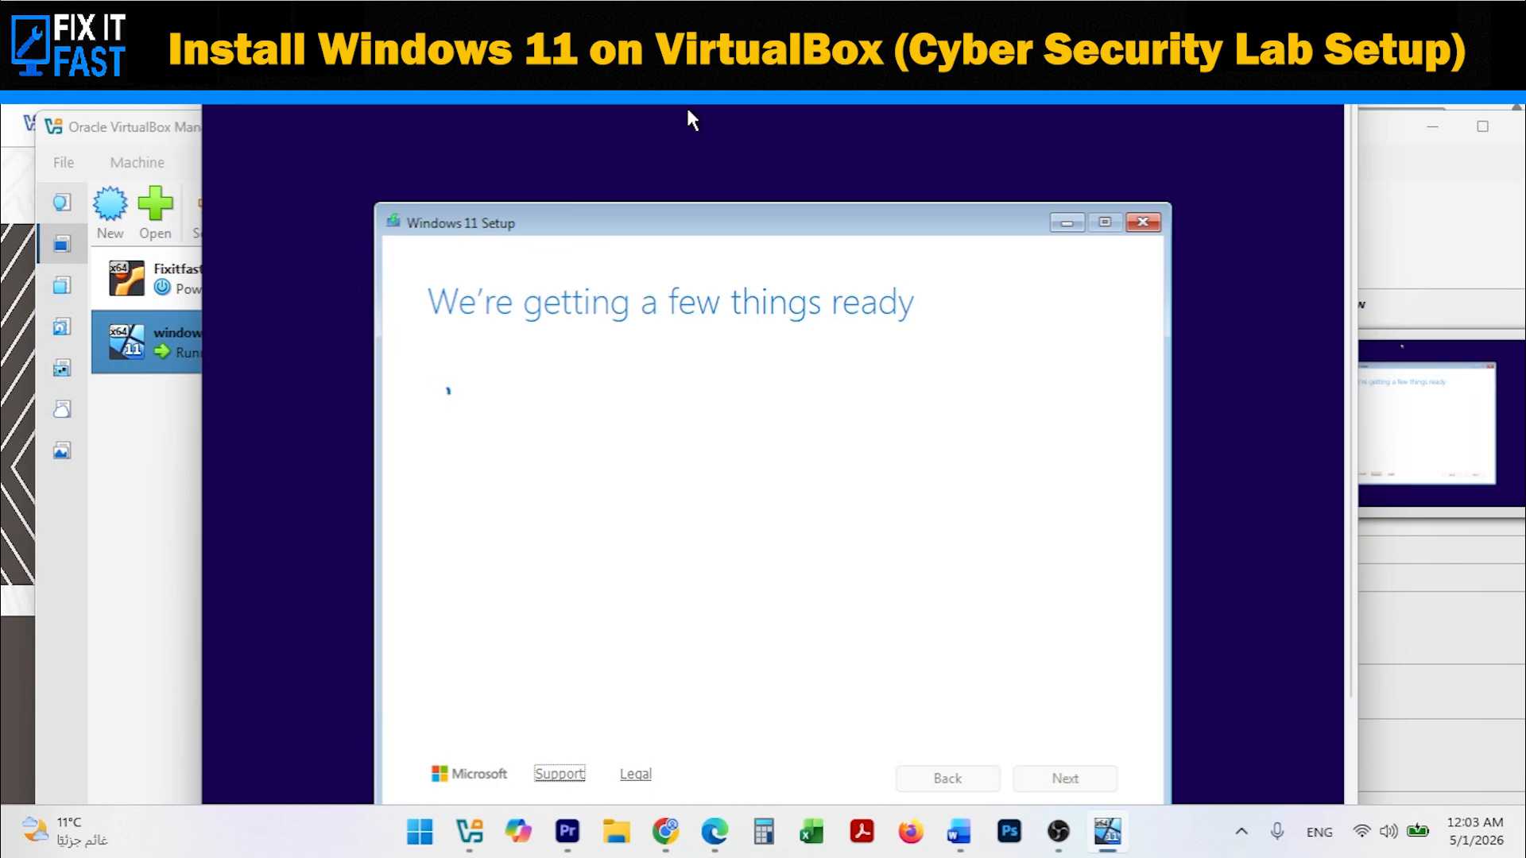
left_click_drag(1049, 17, 1046, 88)
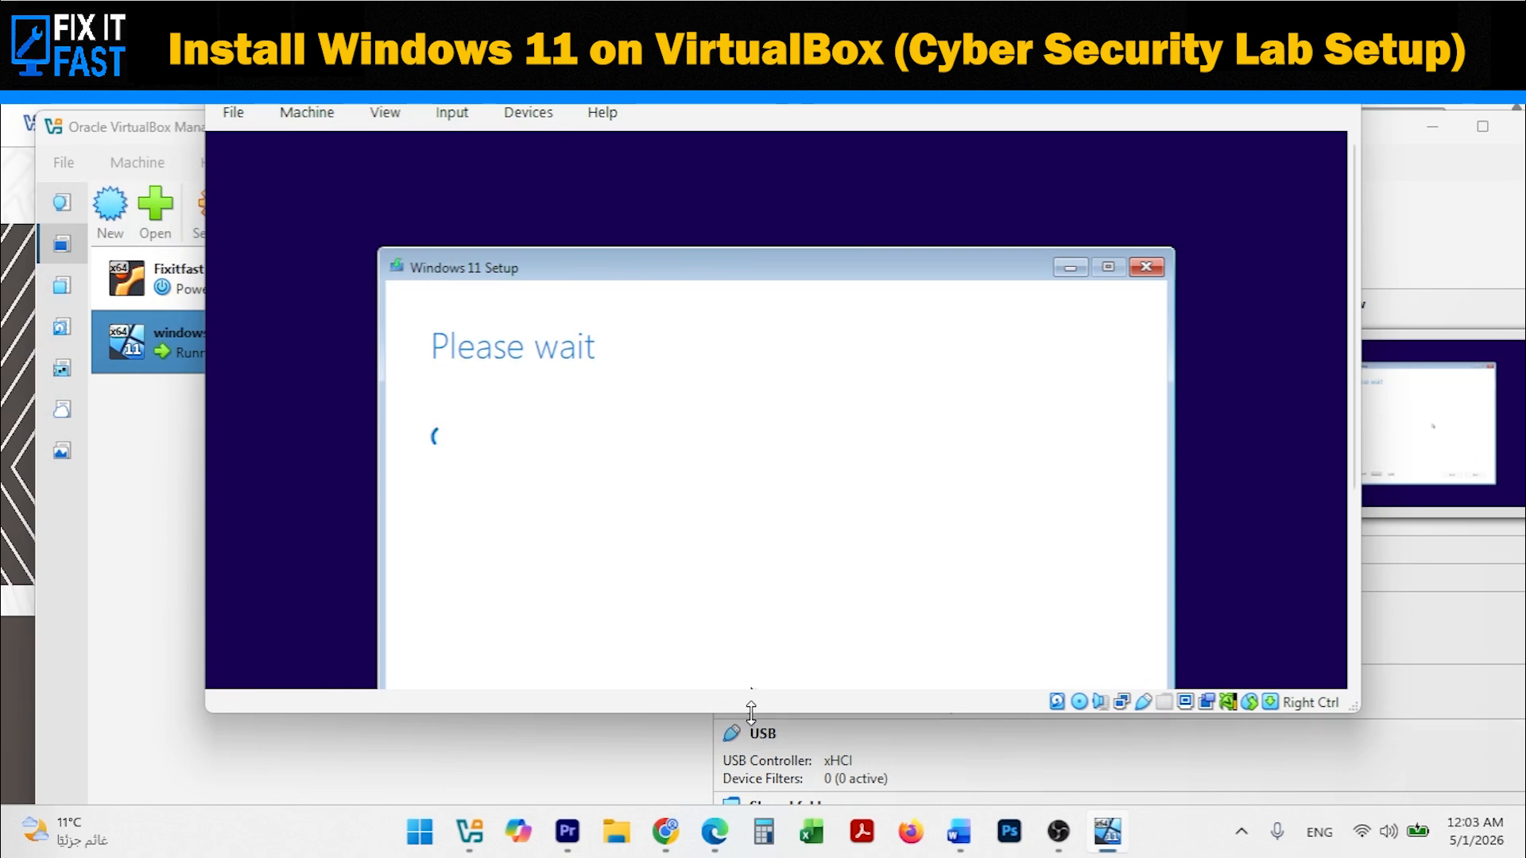
left_click_drag(750, 712, 726, 764)
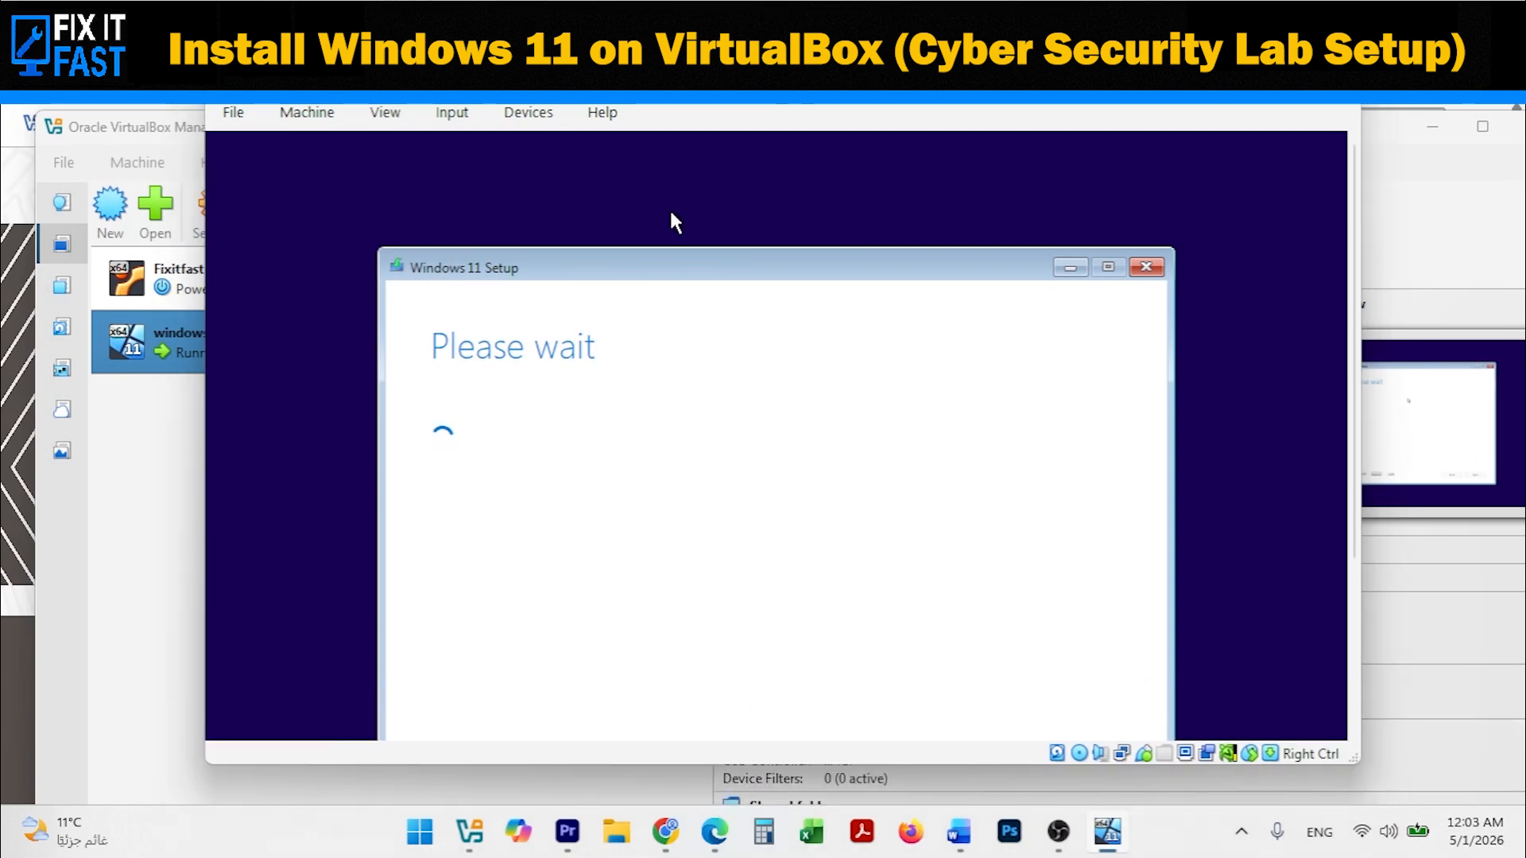
left_click_drag(681, 267, 678, 180)
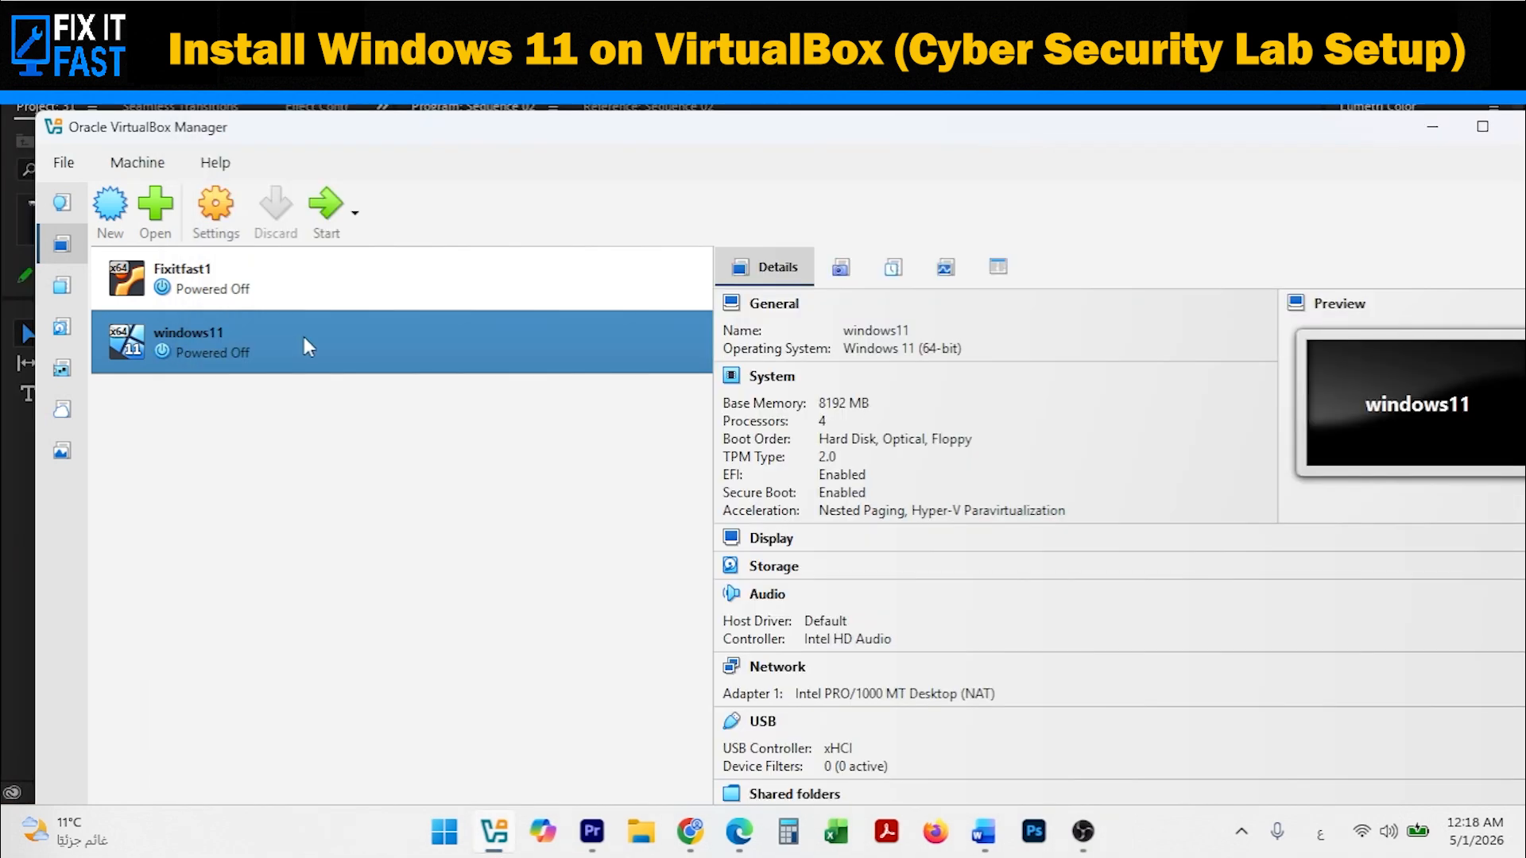
Start the windows11 VM again and reposition its window while Windows boots into installation.
left_click(328, 214)
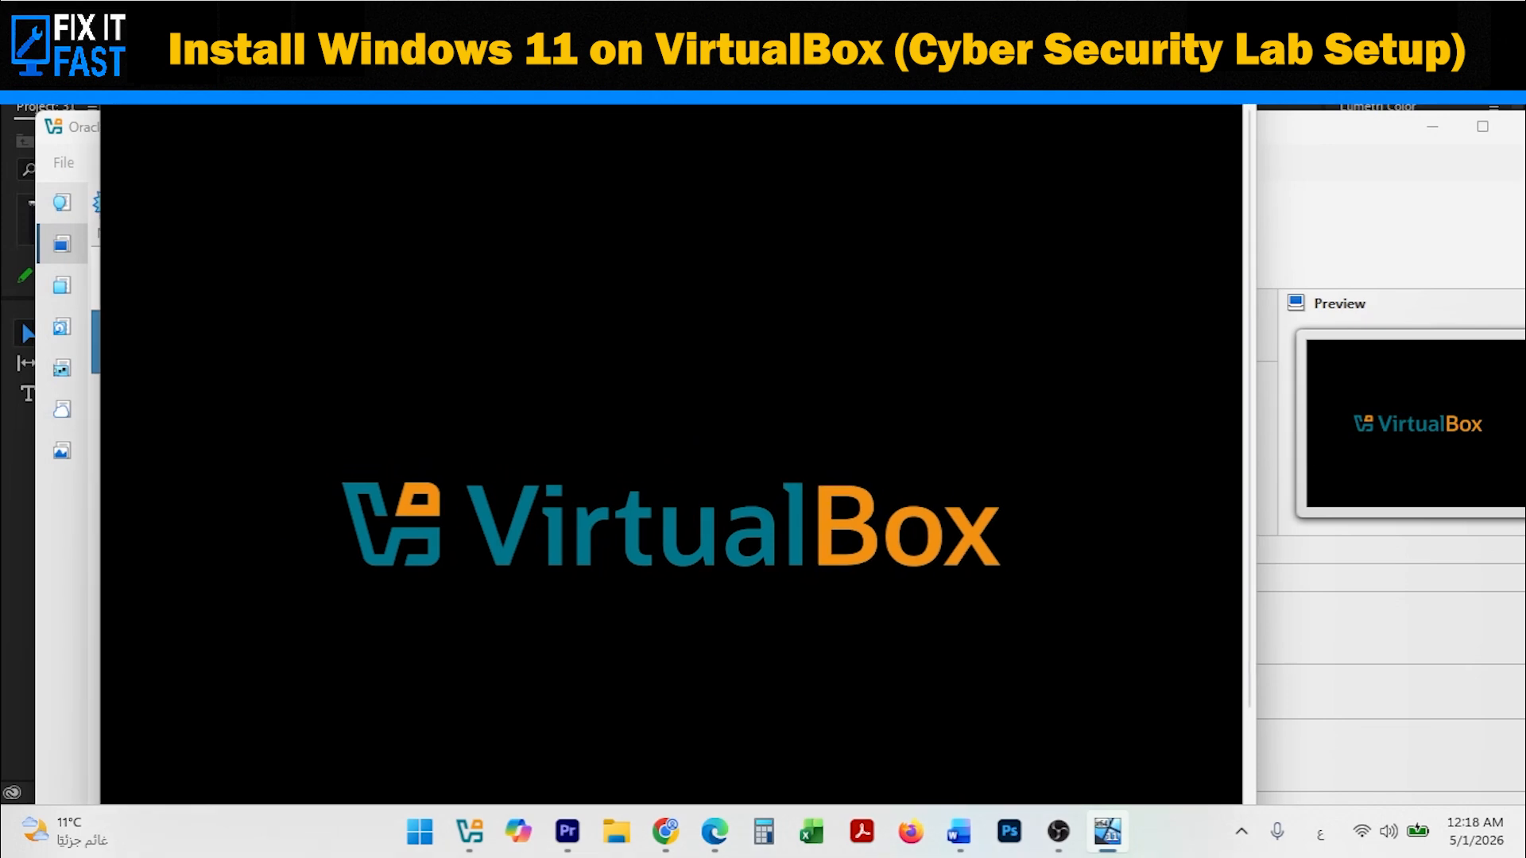
left_click_drag(660, 27, 658, 105)
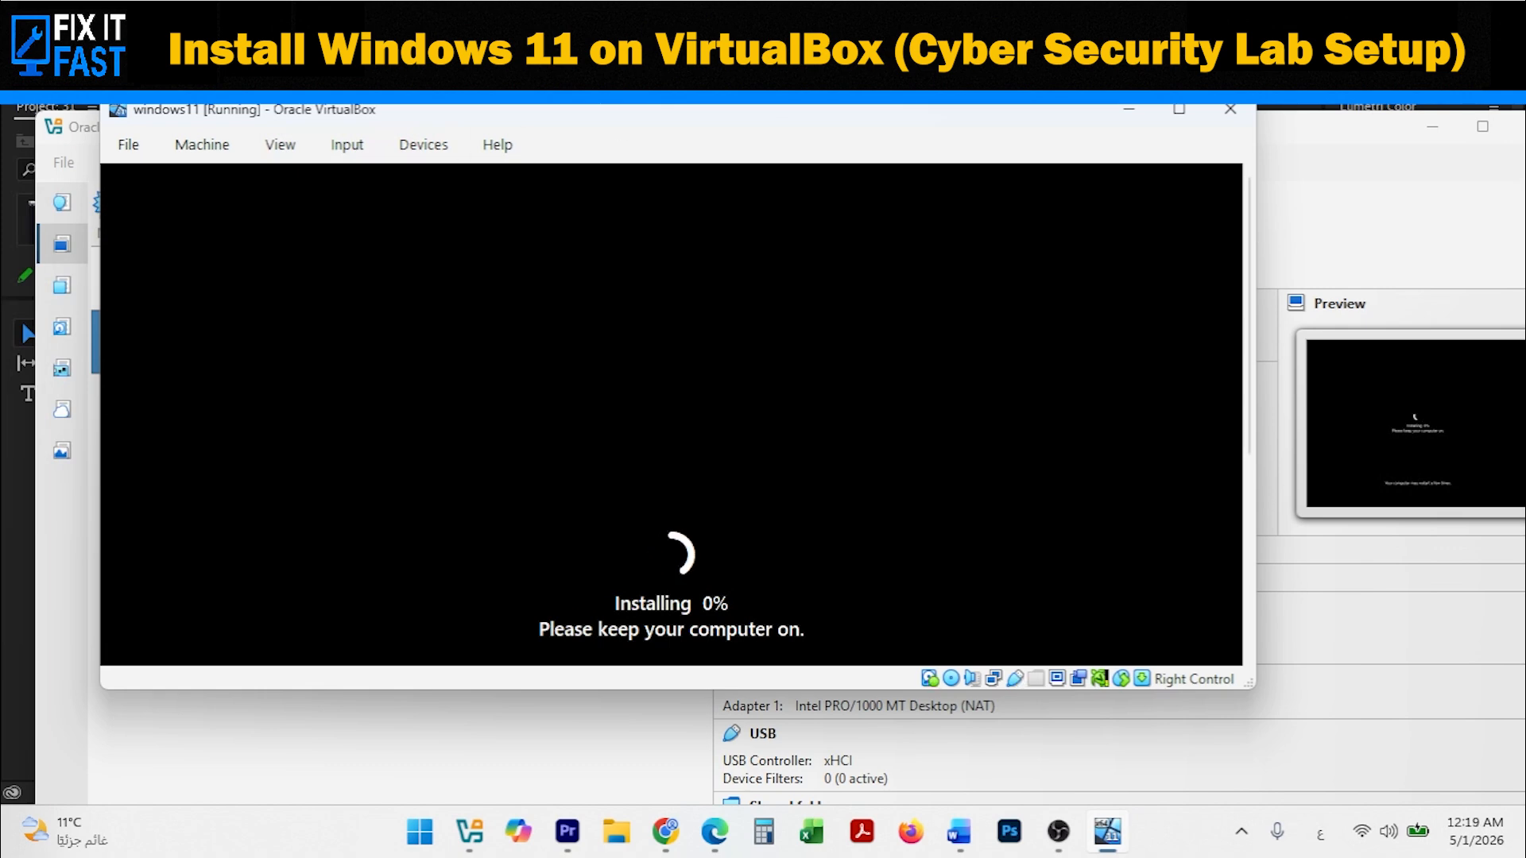
Maximize, restore and rearrange the VM window, then dismiss the guest's Start menu.
left_click_drag(946, 118, 943, 136)
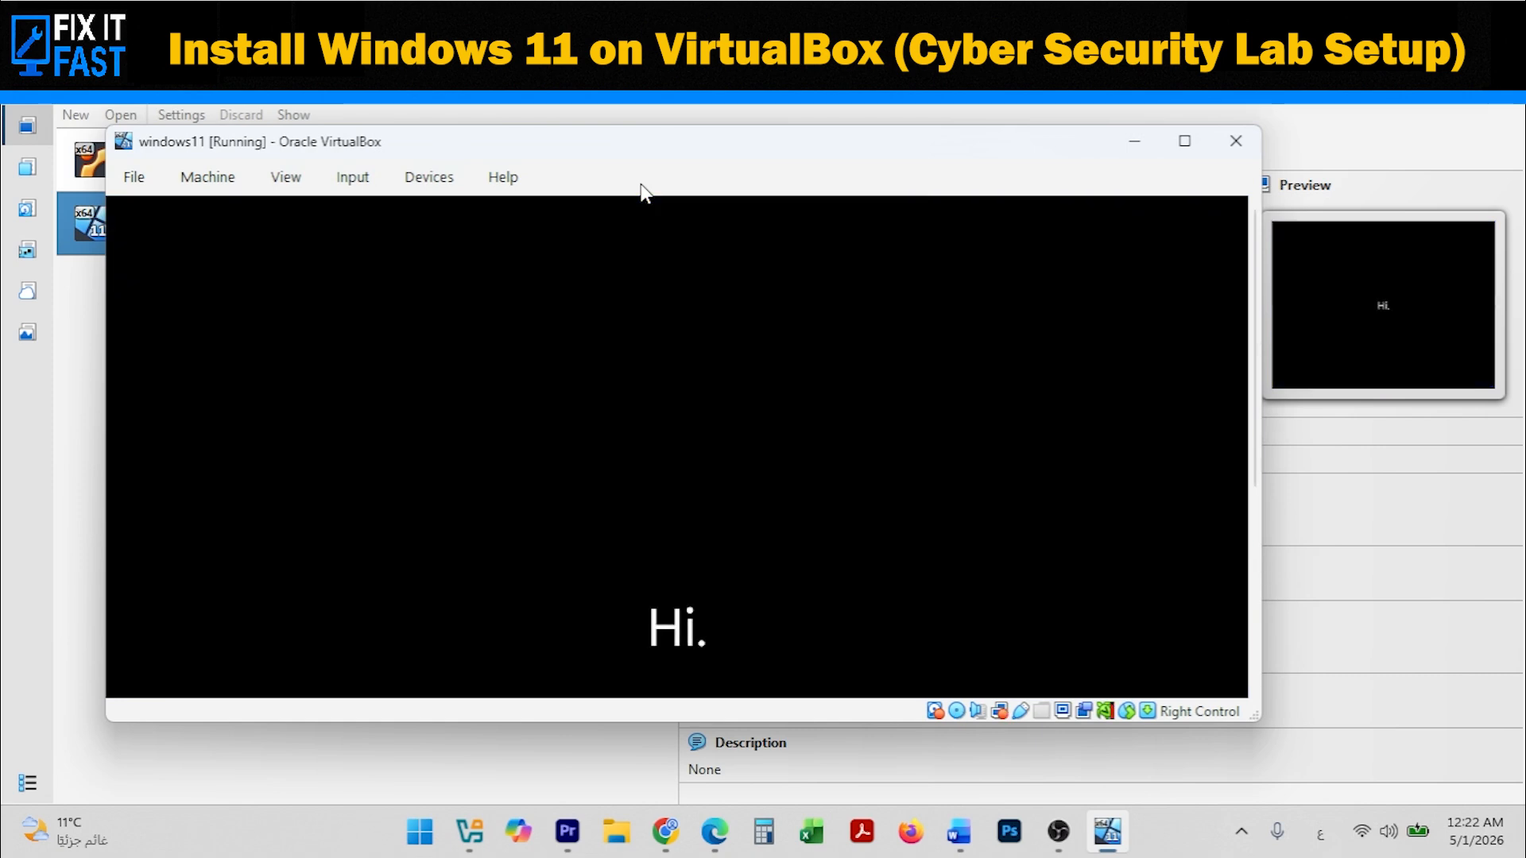
left_click(1184, 142)
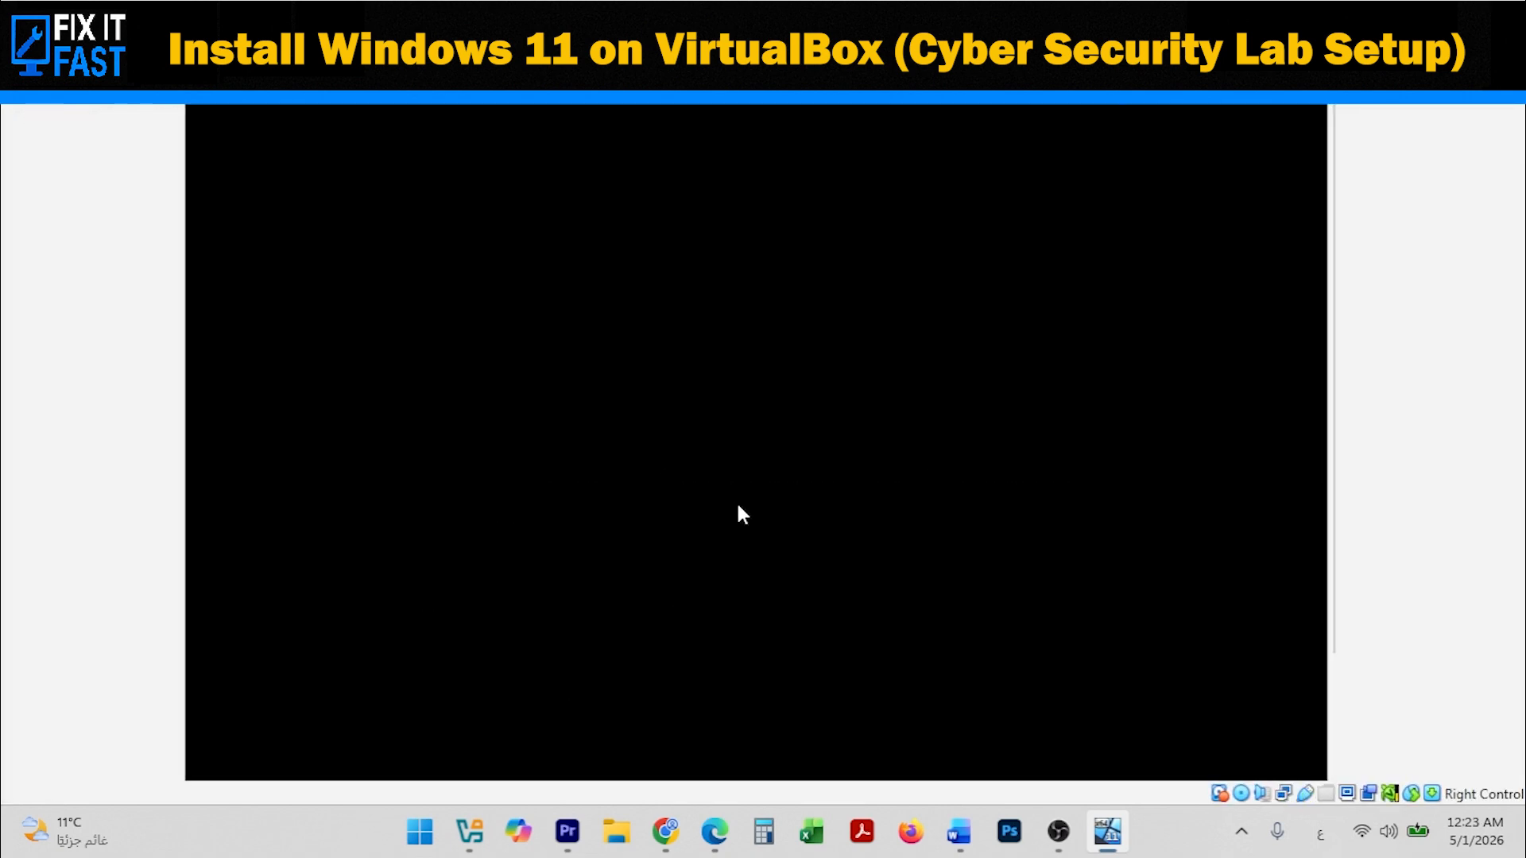
left_click_drag(1335, 554, 1337, 504)
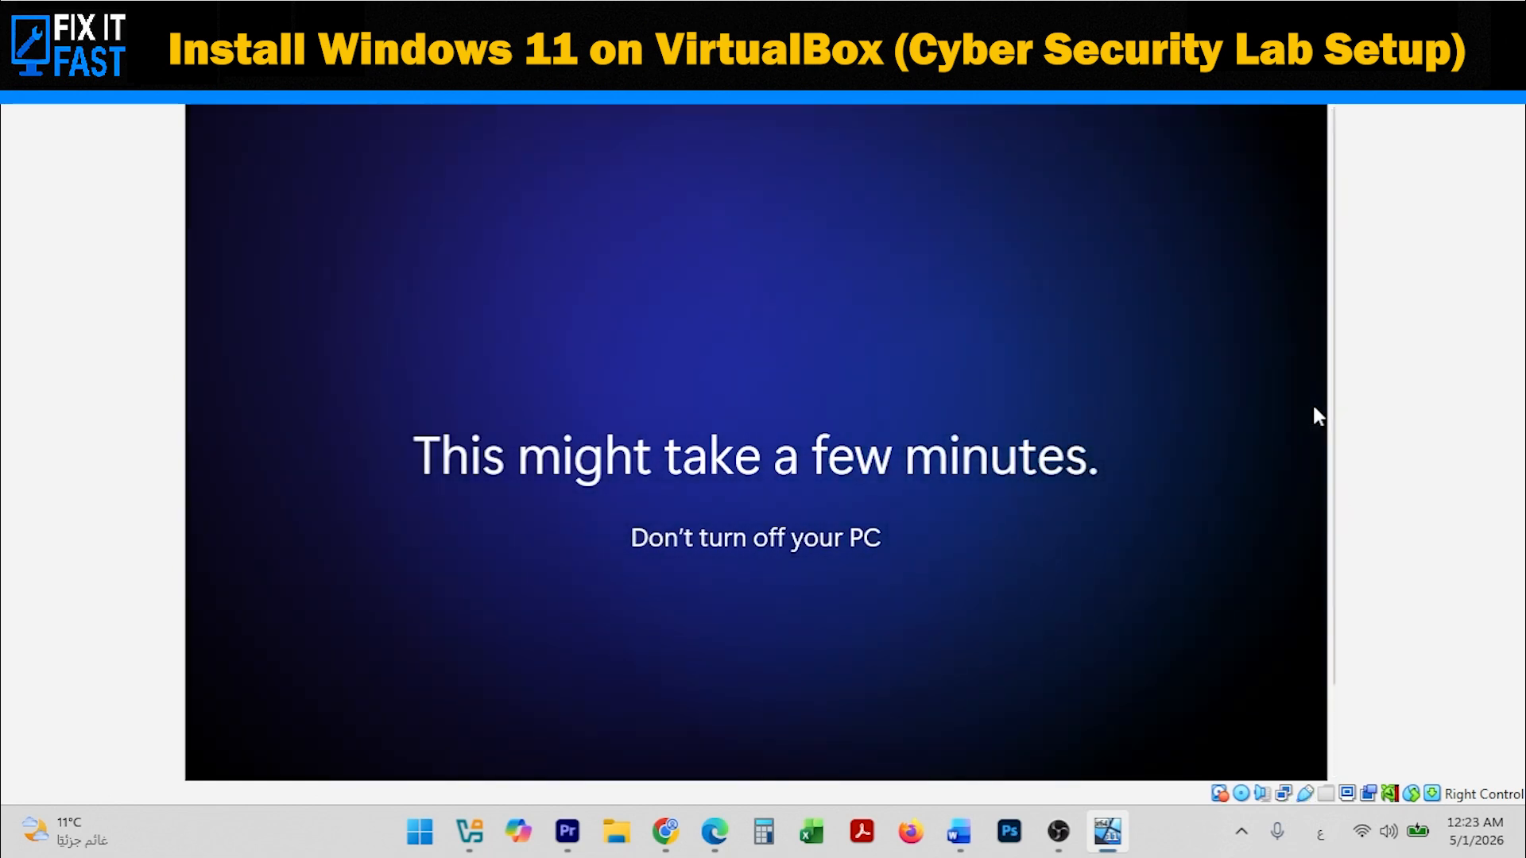
key("super+z")
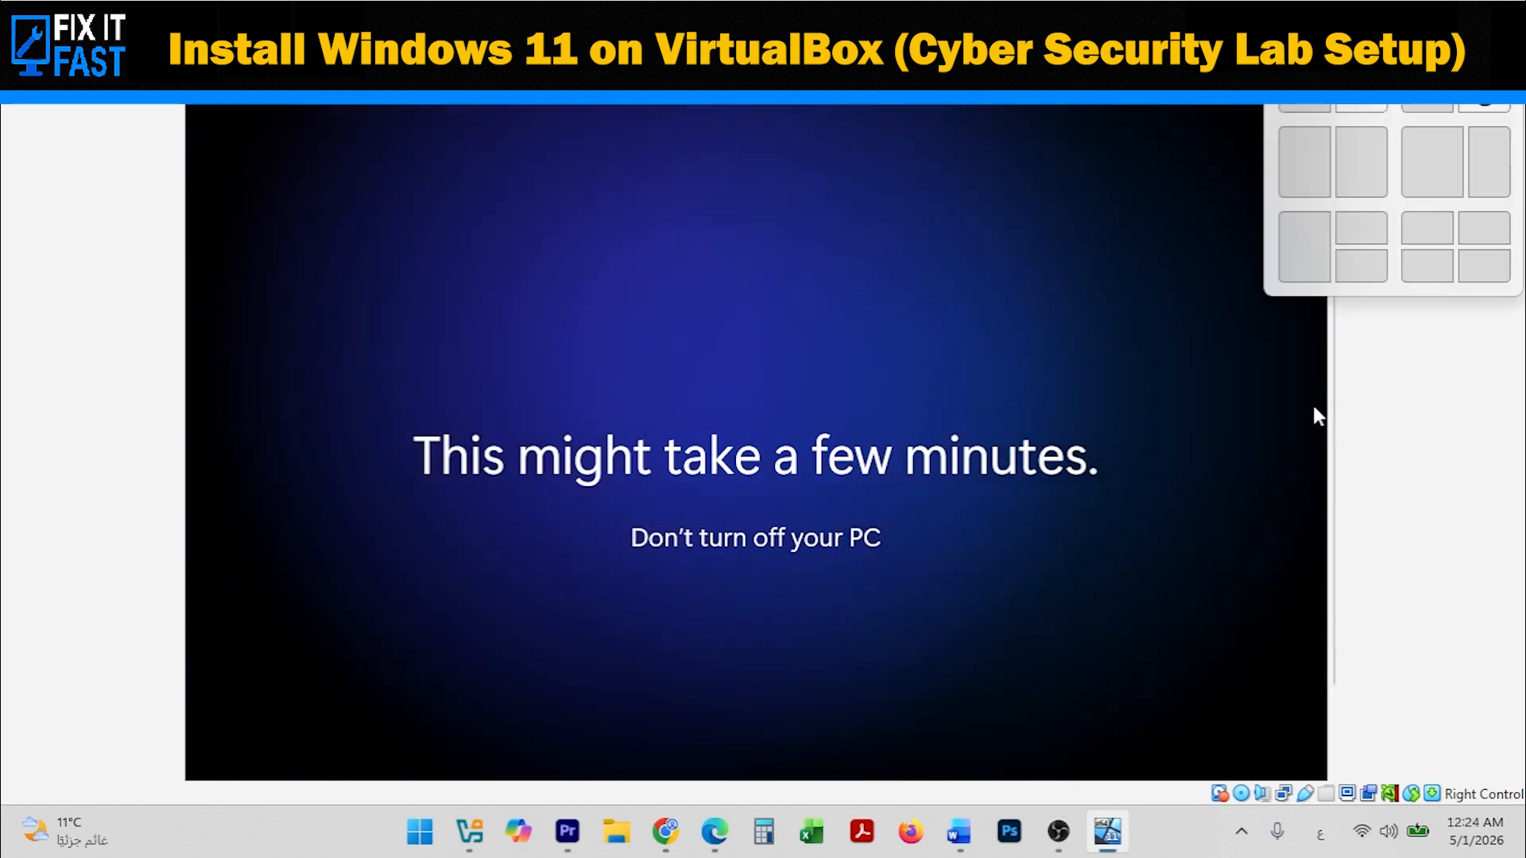
left_click(1448, 14)
left_click_drag(1021, 144, 1027, 103)
left_click_drag(1262, 194, 1279, 265)
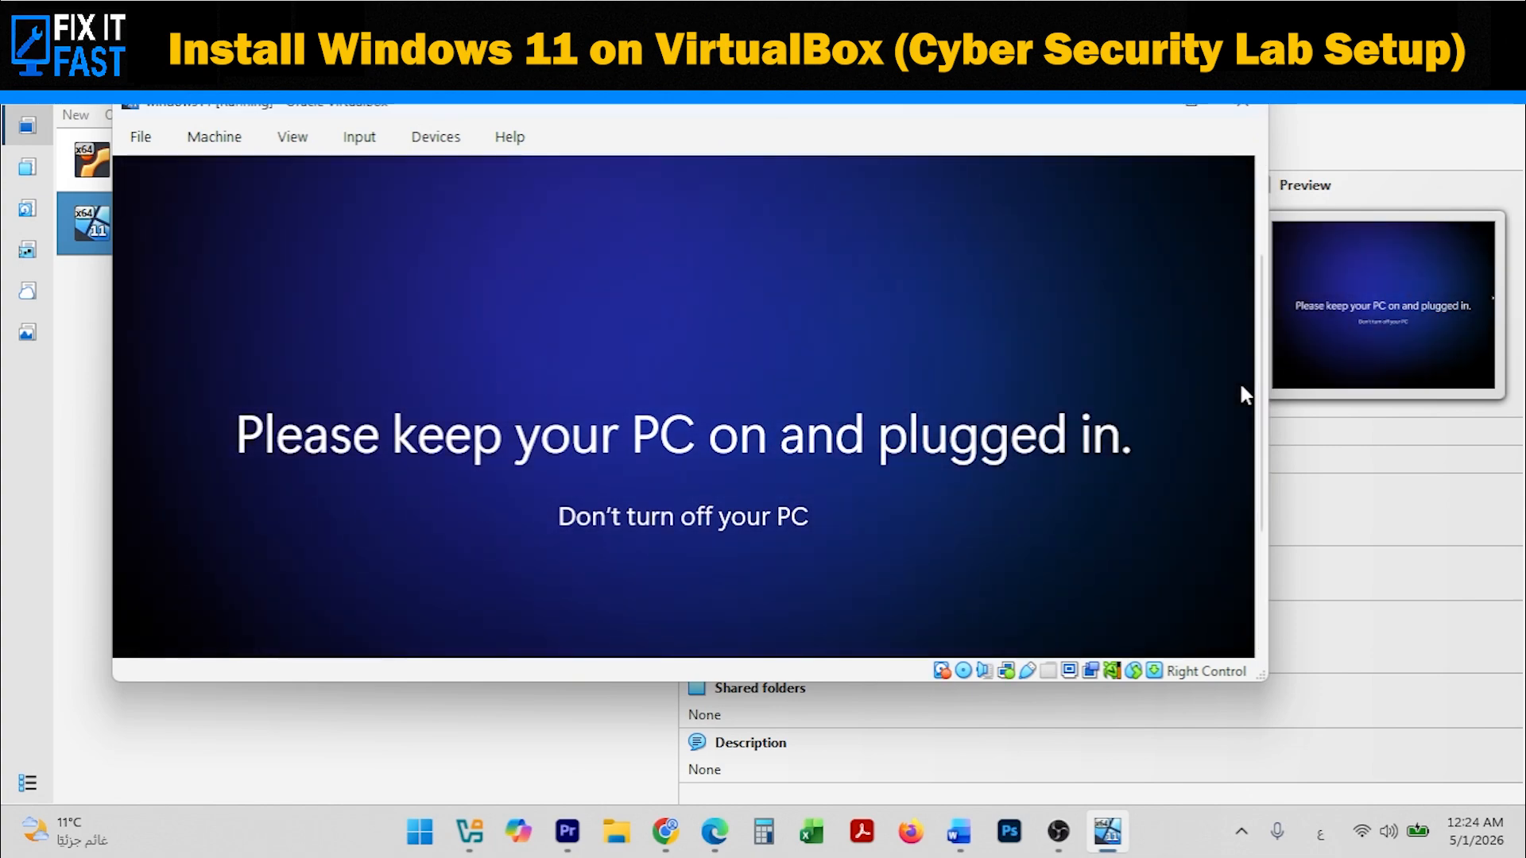
left_click_drag(1262, 293, 1232, 406)
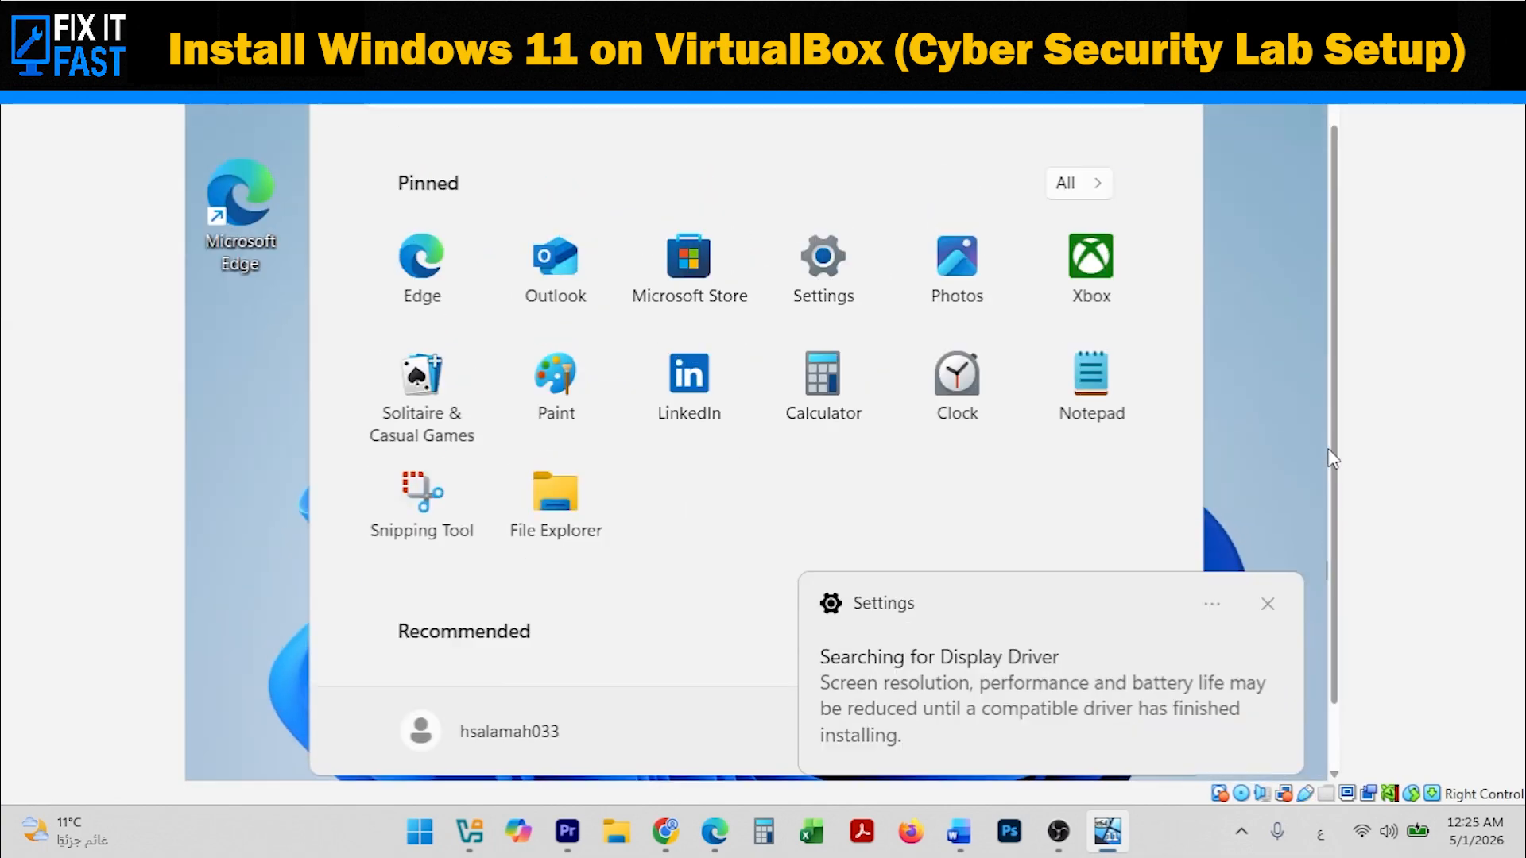
left_click_drag(1332, 458, 1333, 410)
left_click(1264, 401)
Open the guest desktop's Personalization settings and go to the Start page.
right_click(490, 284)
left_click(608, 677)
left_click(615, 575)
scroll(813, 387, "down", 3)
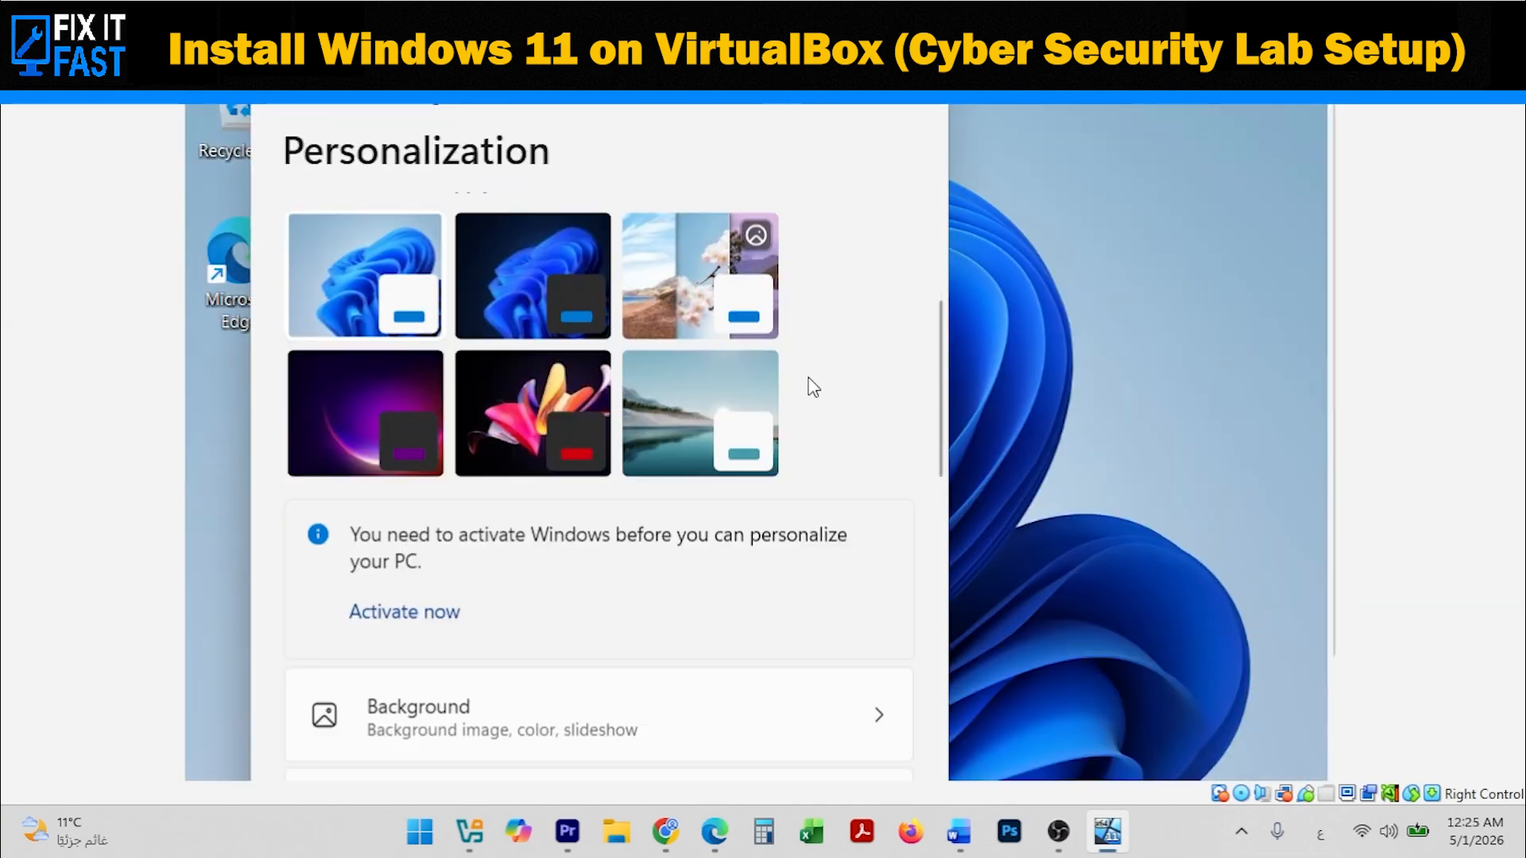
scroll(811, 395, "down", 5)
scroll(746, 460, "up", 1)
left_click(745, 457)
scroll(666, 497, "down", 5)
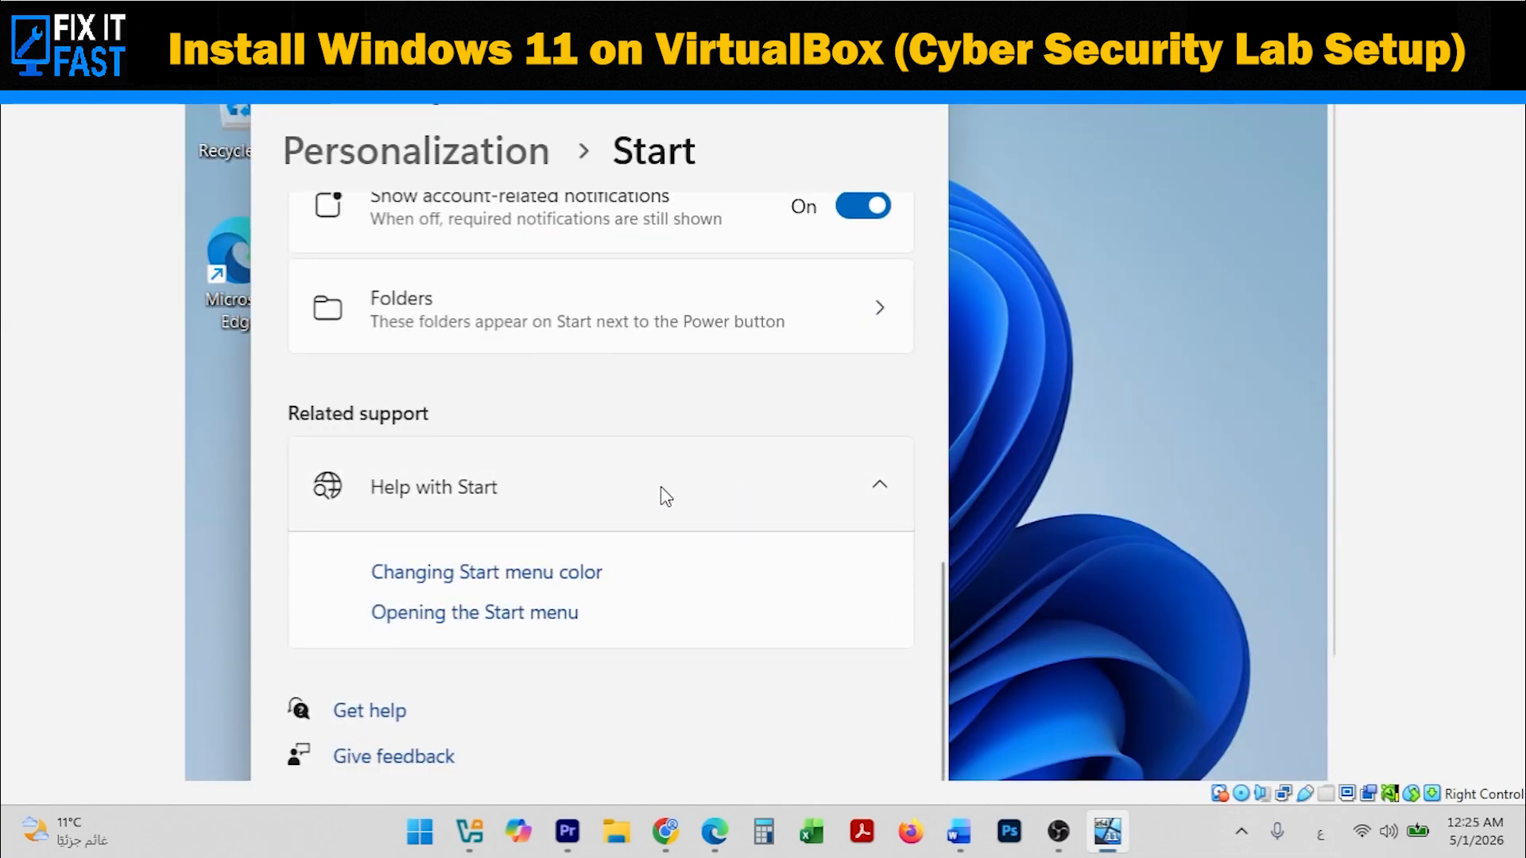